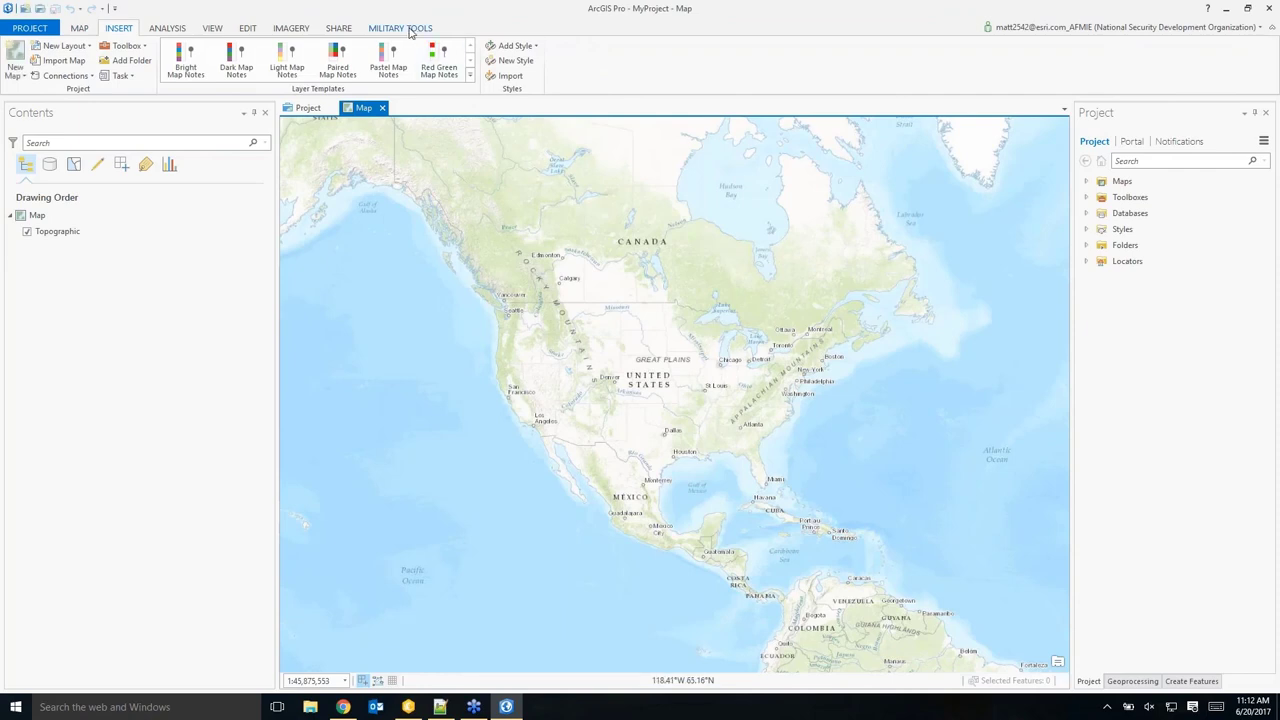
# Open the Military Symbol Editor and accept MIL-STD-2525D as the default symbology standard.
pyautogui.click(405, 29)
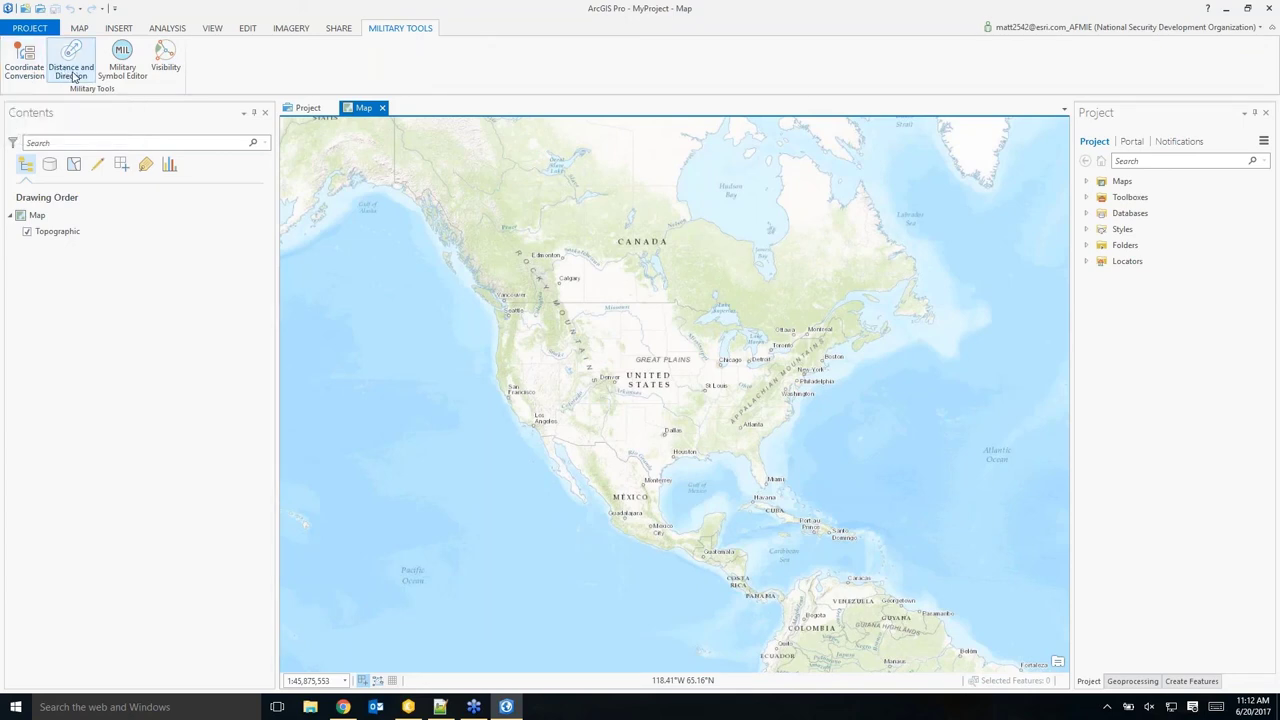
pyautogui.click(122, 62)
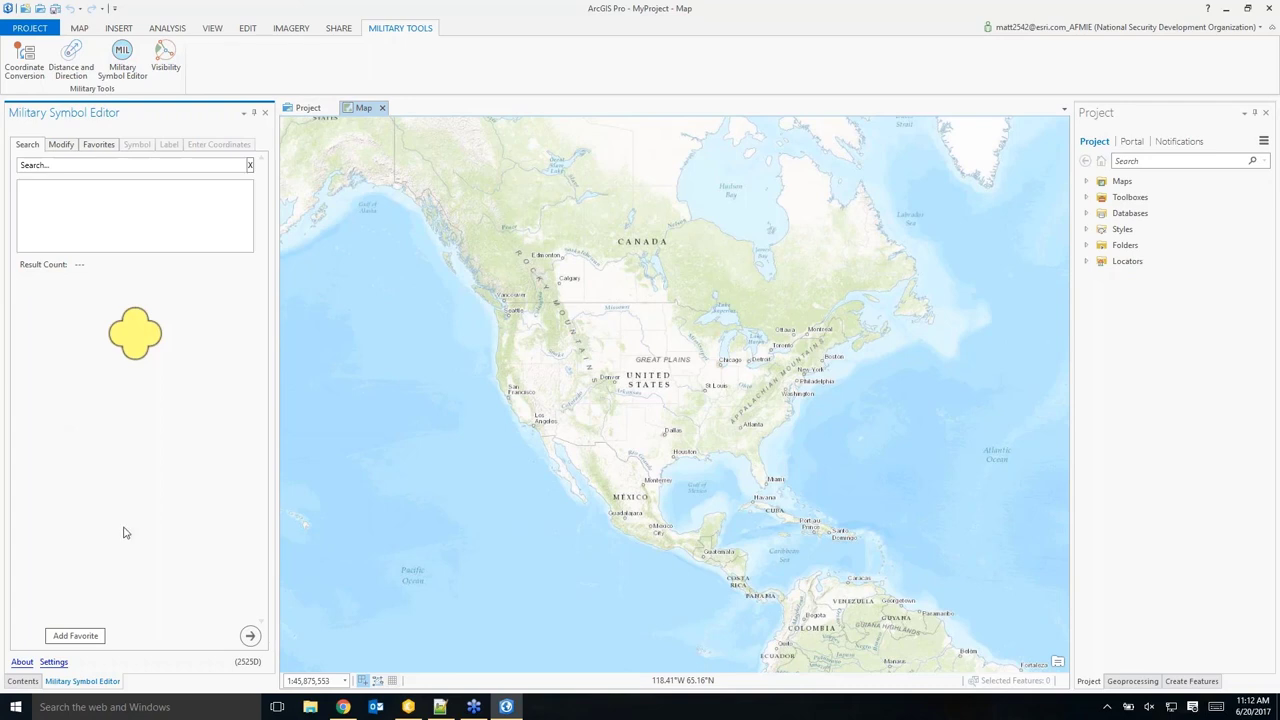
pyautogui.click(55, 662)
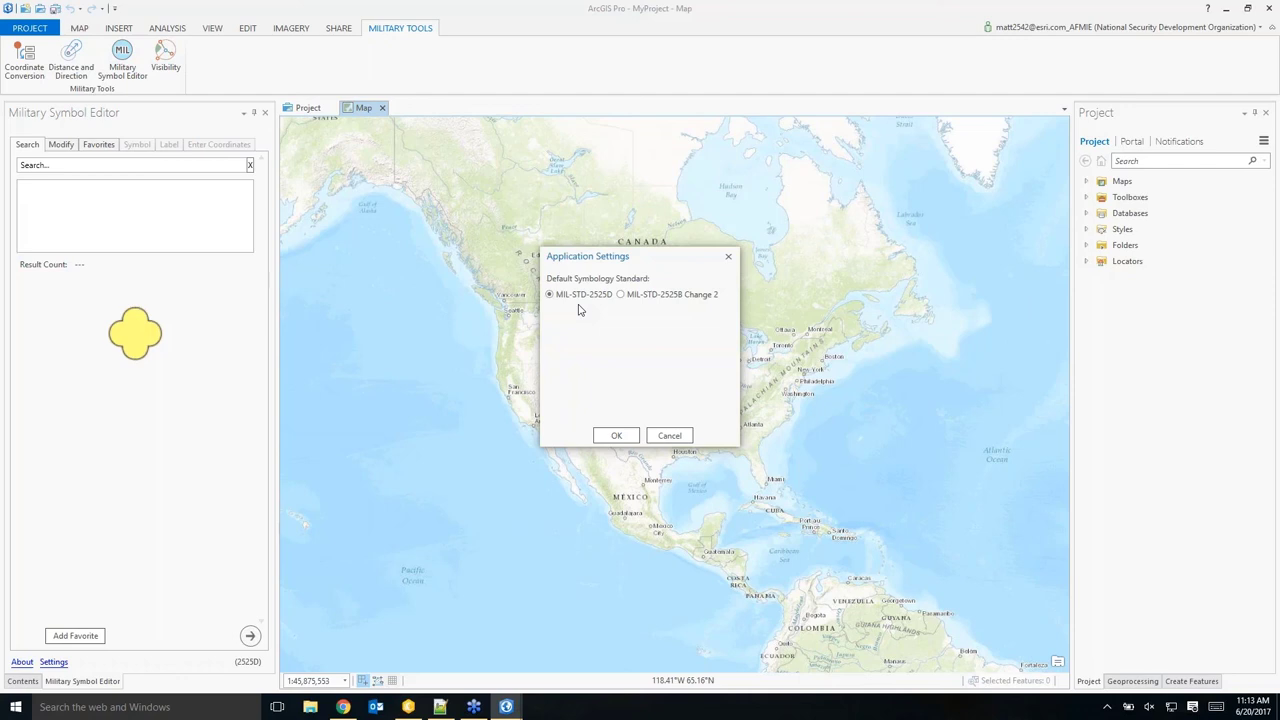
pyautogui.click(624, 436)
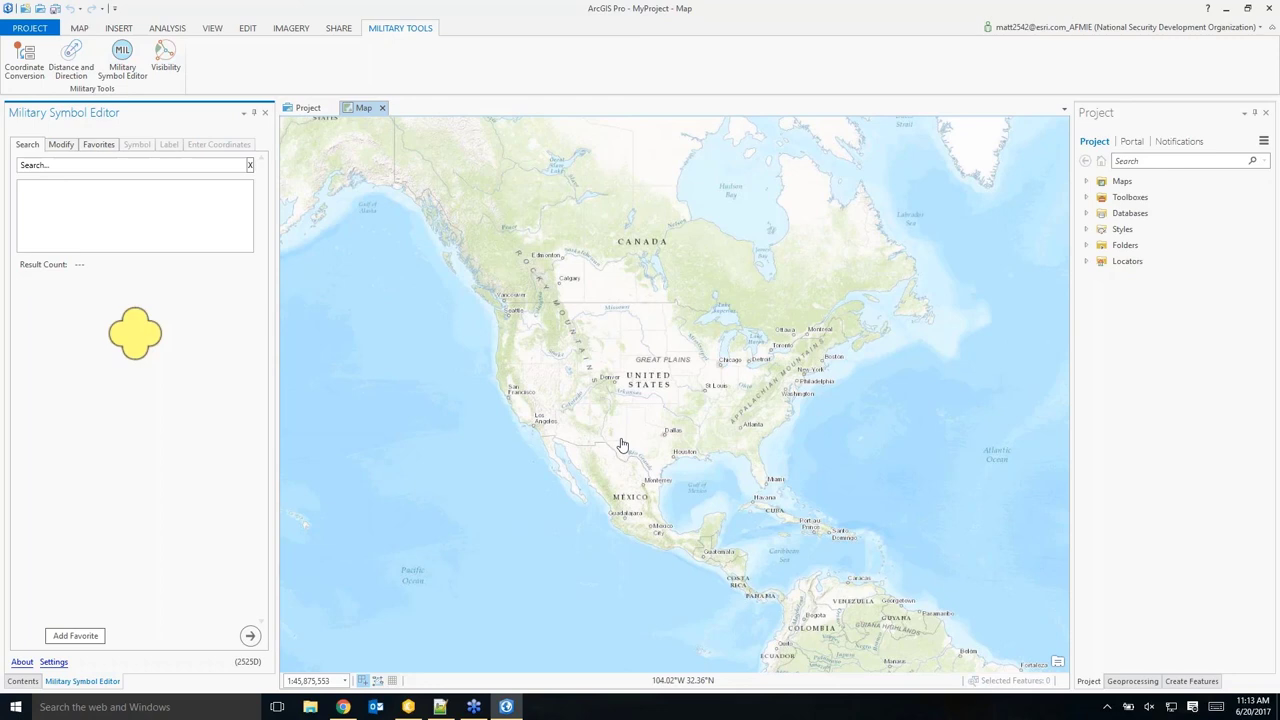
# Search the military symbols for "mechanized infantry" and select the friendly Armored/Mechanized/Tracked infantry symbol.
pyautogui.click(54, 167)
pyautogui.write('mechanized infantry')
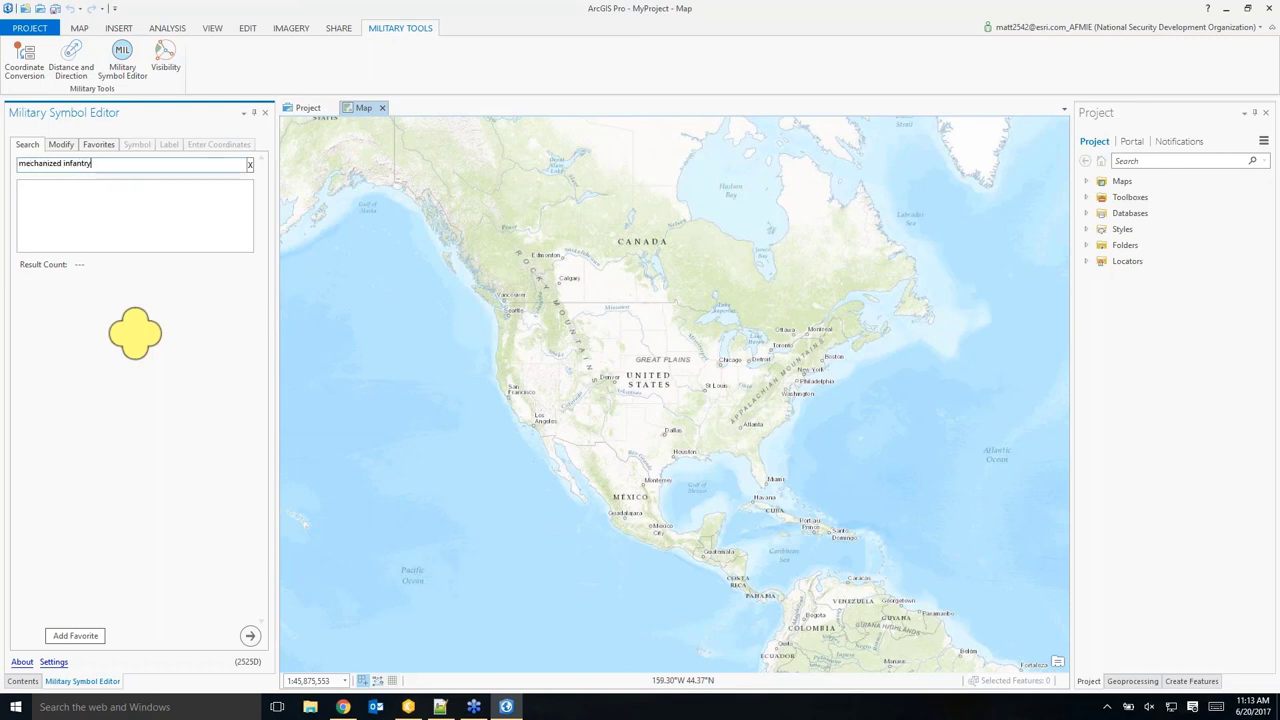
pyautogui.press('Return')
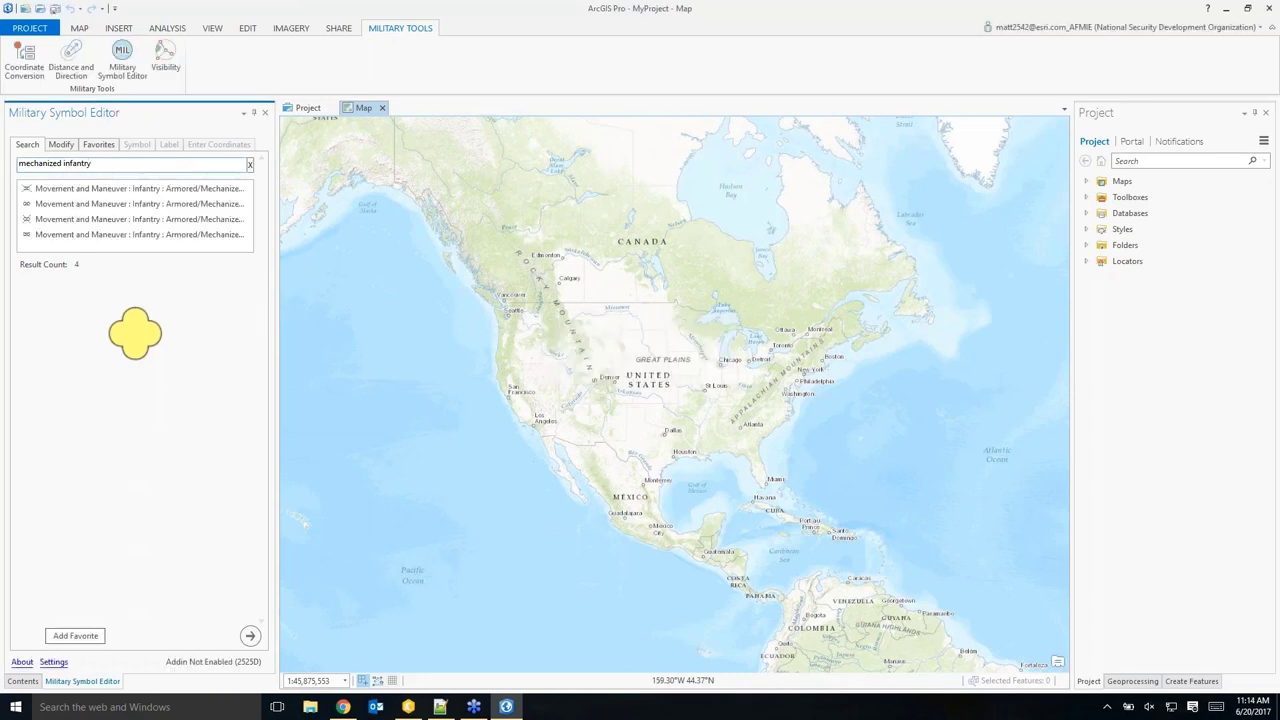
pyautogui.click(95, 190)
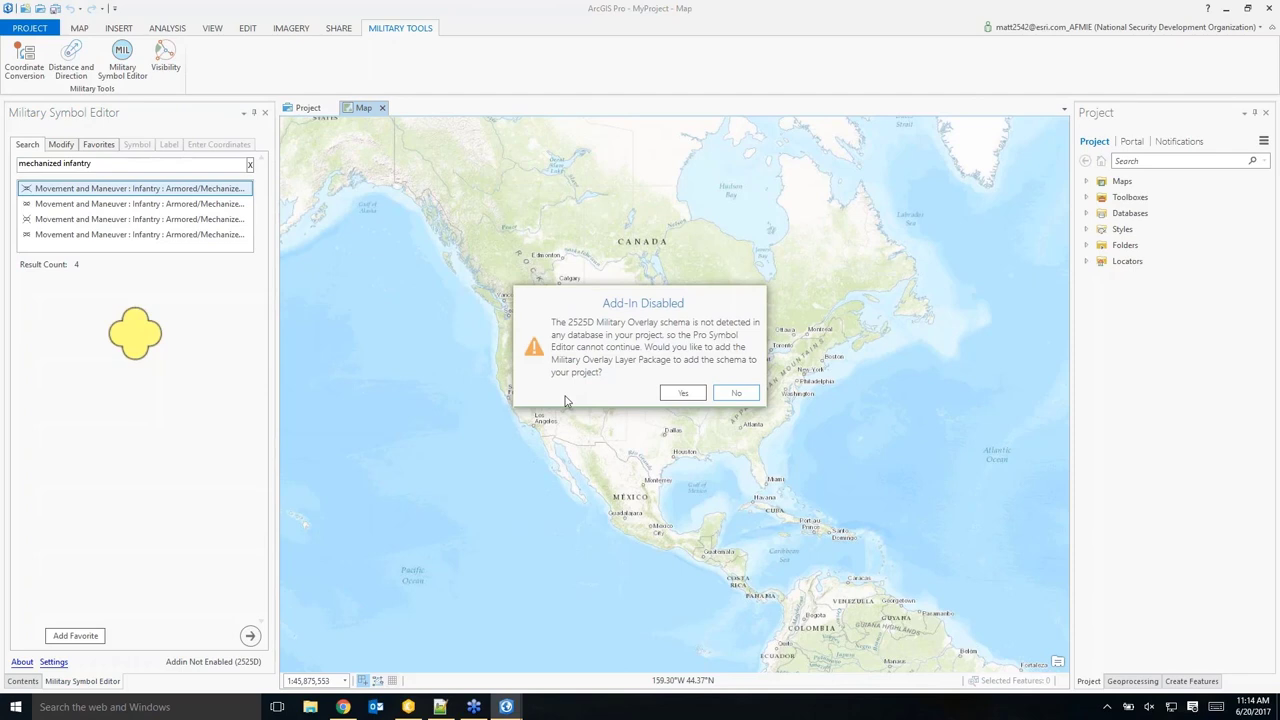
# Add the 2525D Military Overlay layer package to the project and review its layers in the map contents.
pyautogui.click(670, 393)
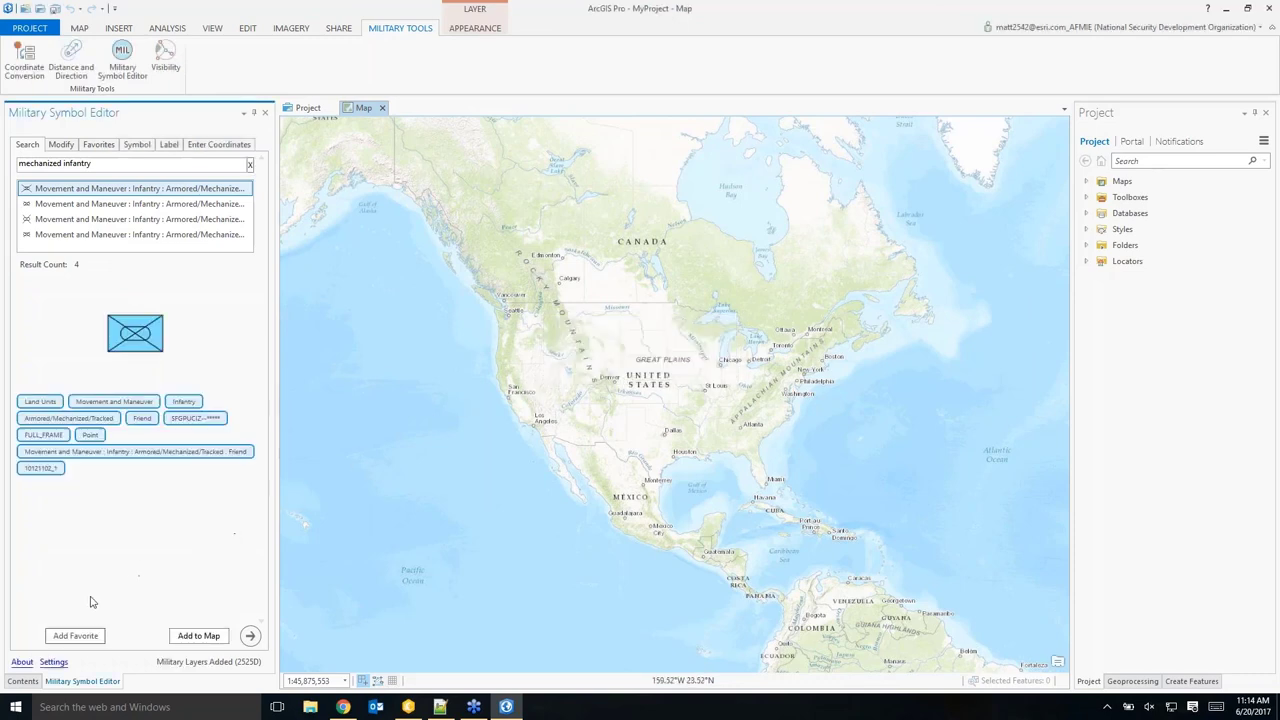
pyautogui.click(24, 681)
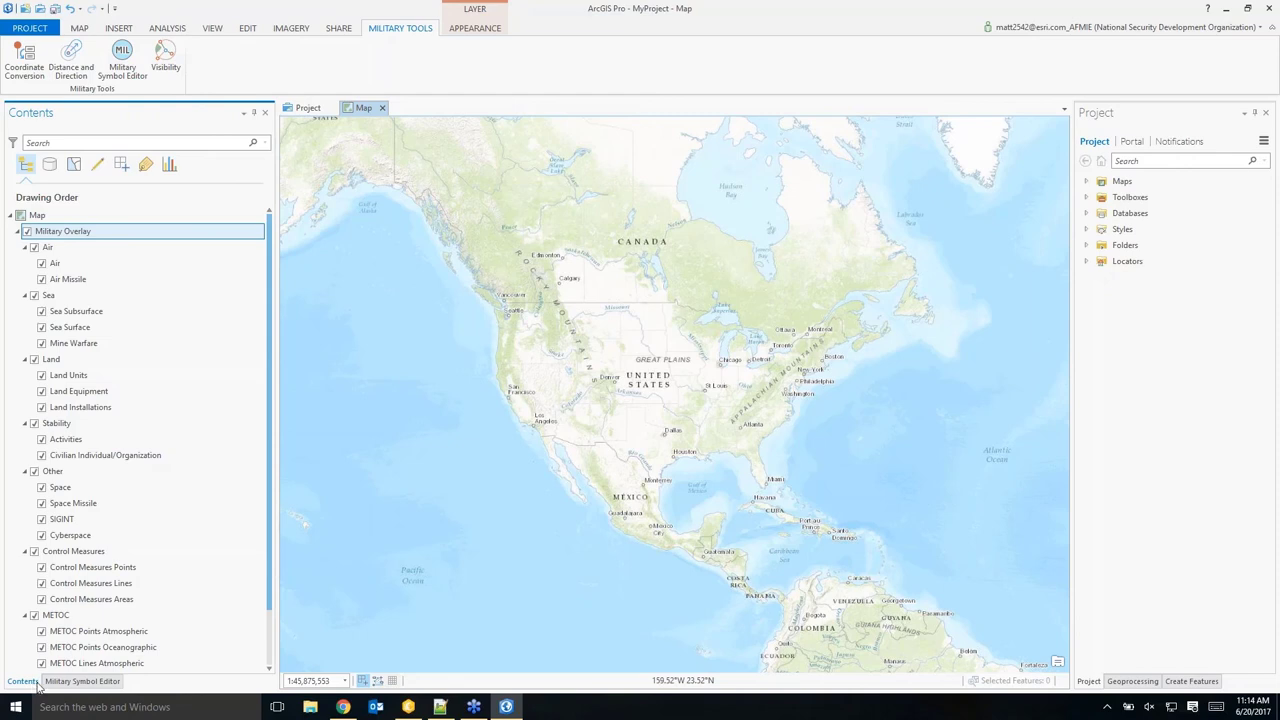
pyautogui.click(82, 681)
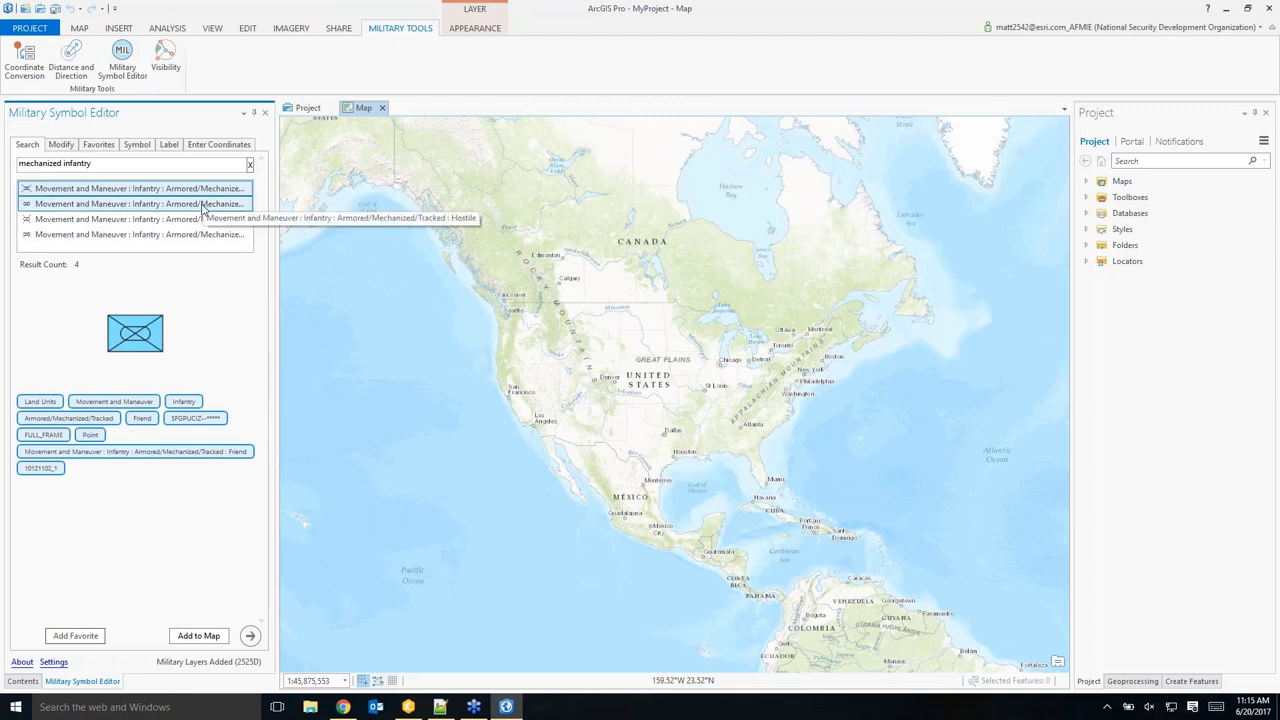
# Preview the hostile, neutral and unknown variants of the mechanized infantry symbol, and return to the friendly one.
pyautogui.click(200, 207)
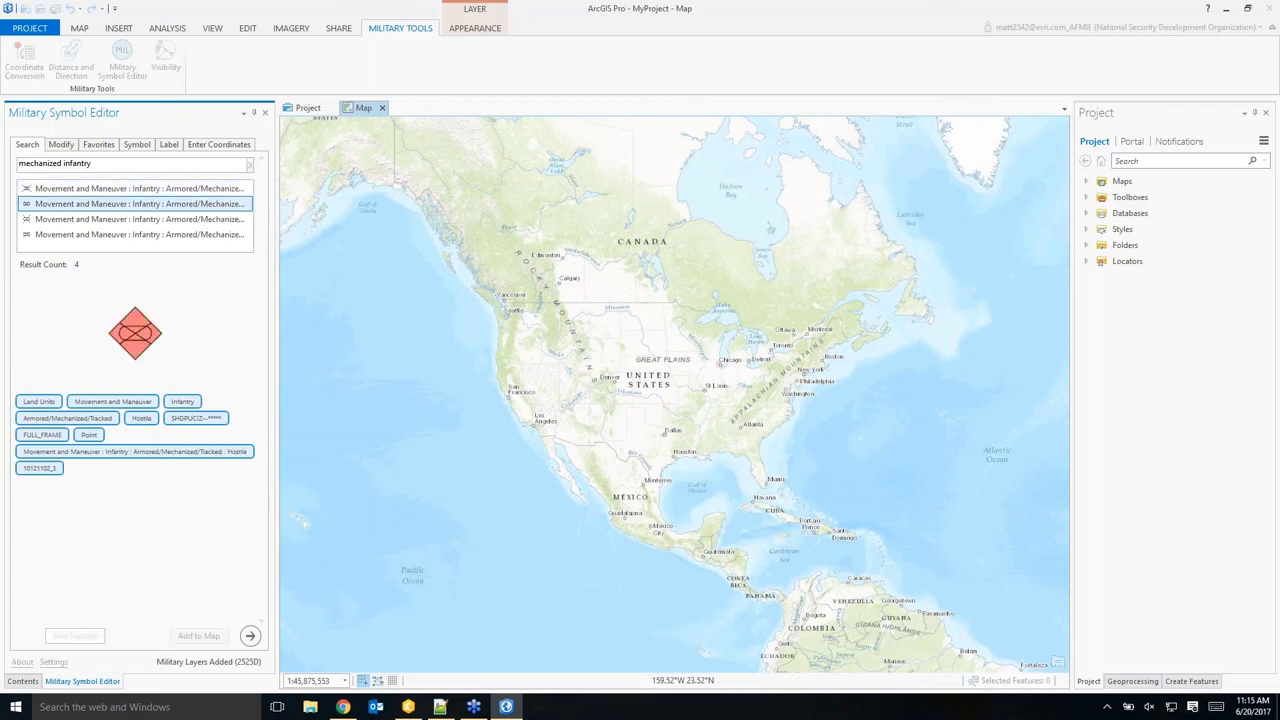
pyautogui.click(179, 224)
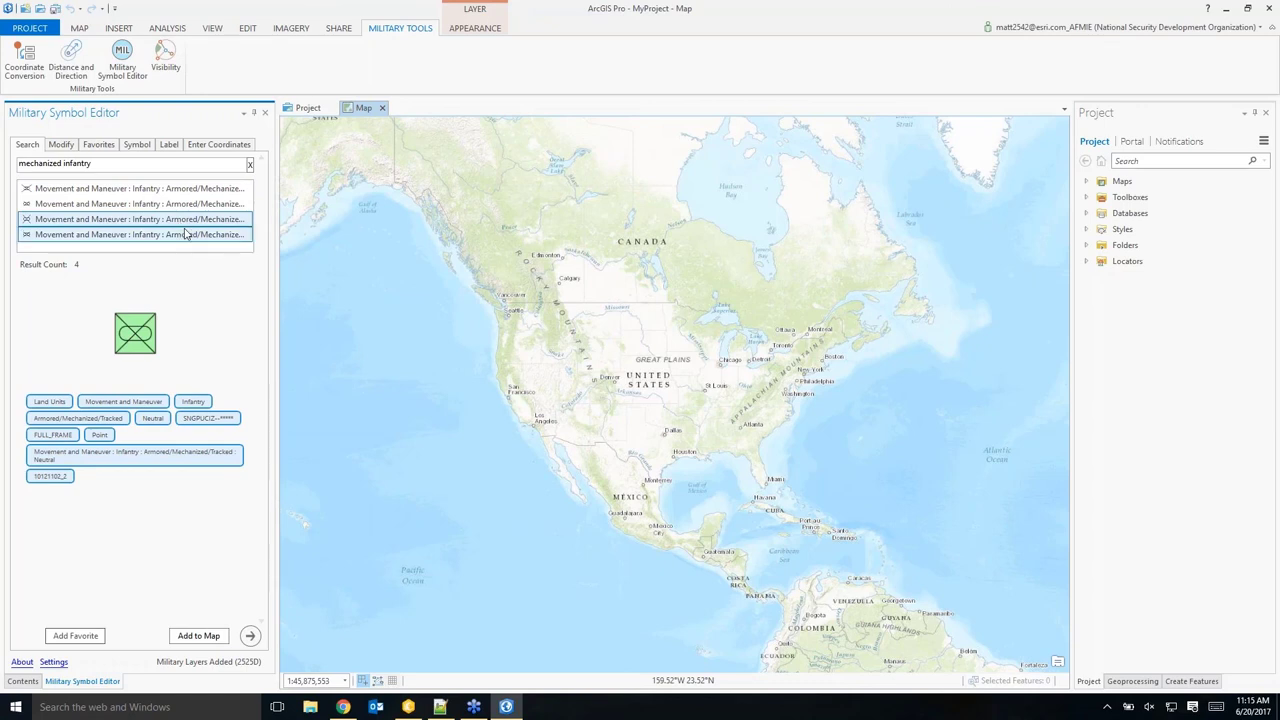
pyautogui.click(184, 236)
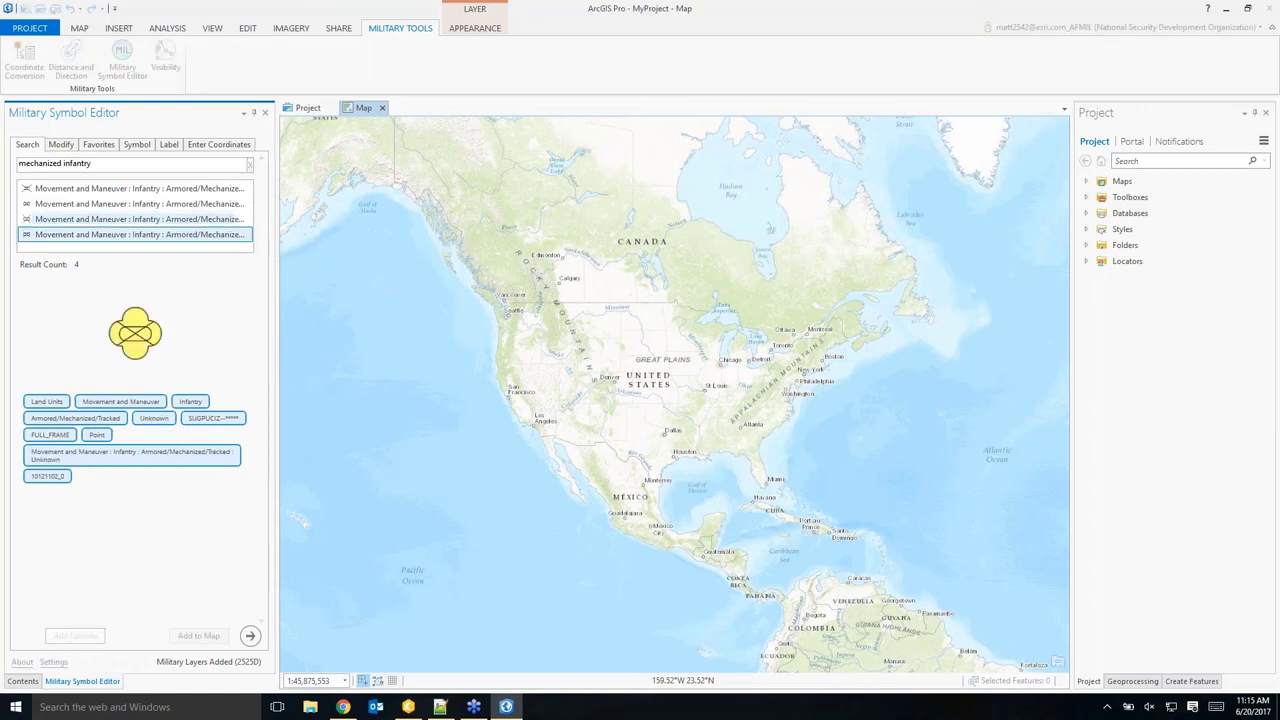
pyautogui.click(195, 188)
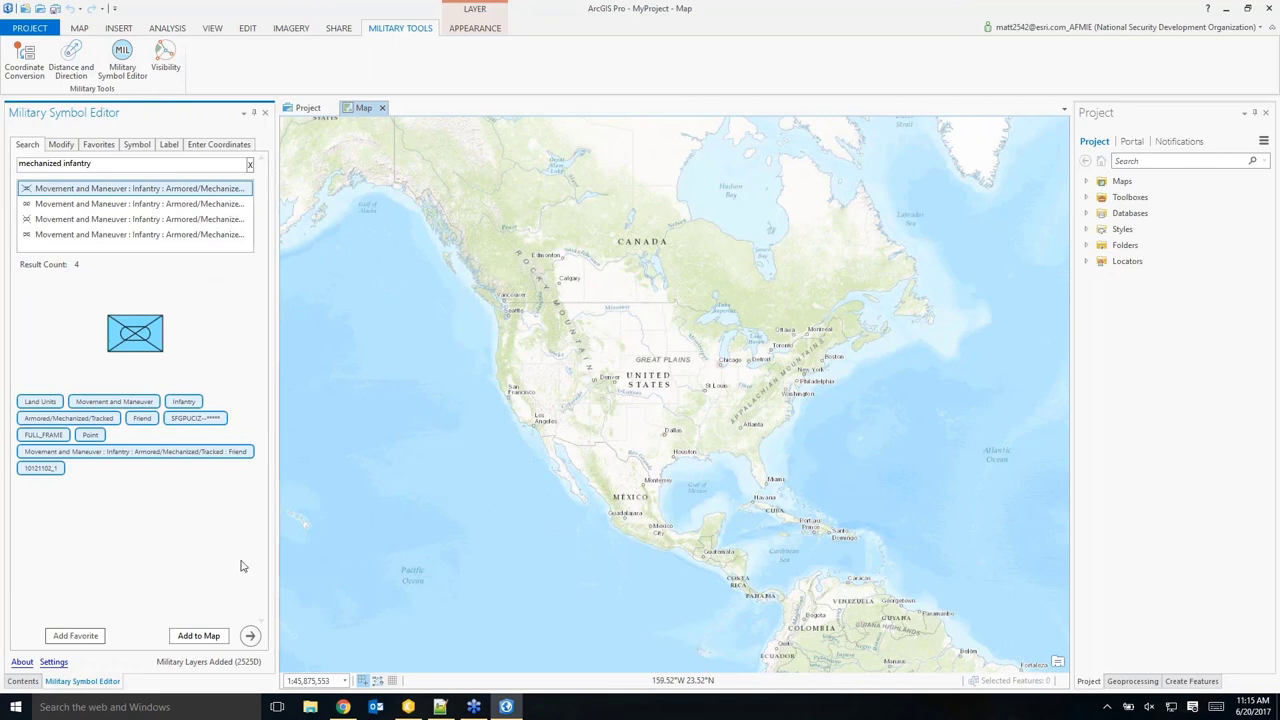
# Set the friendly infantry symbol's status to Present and its echelon to Platoon/Detachment.
pyautogui.click(250, 637)
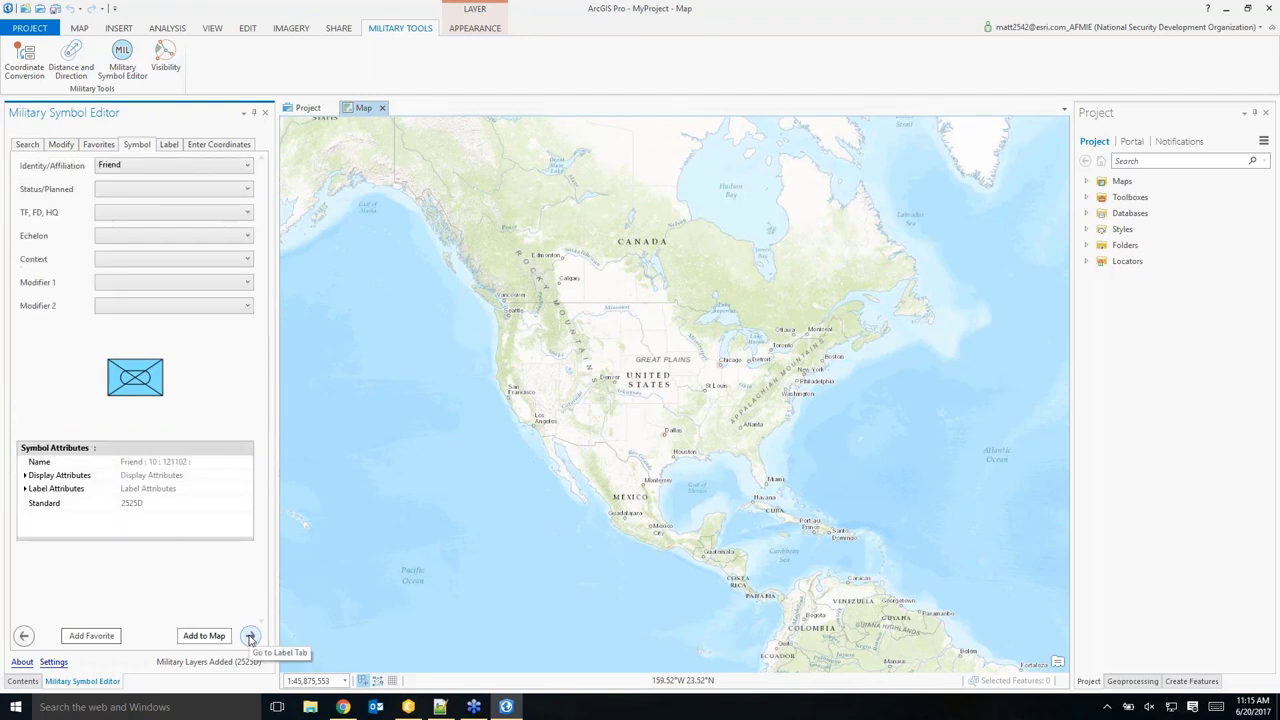
pyautogui.click(197, 190)
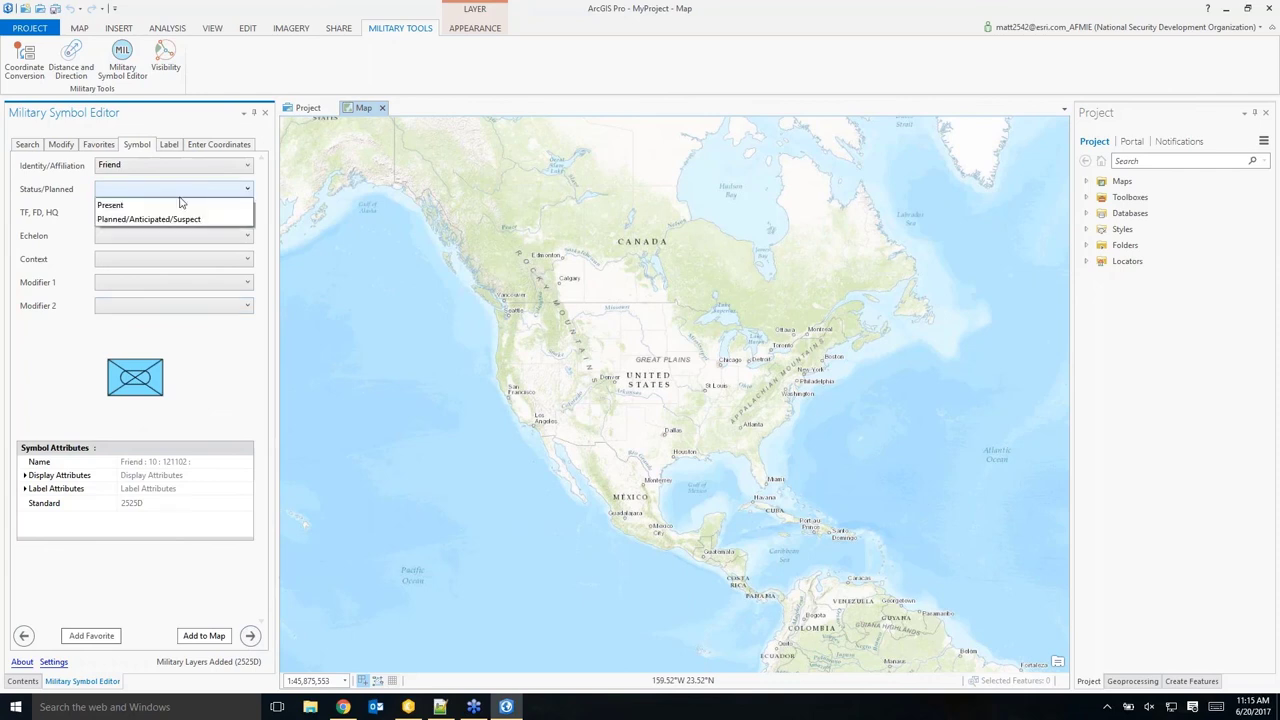
pyautogui.click(172, 205)
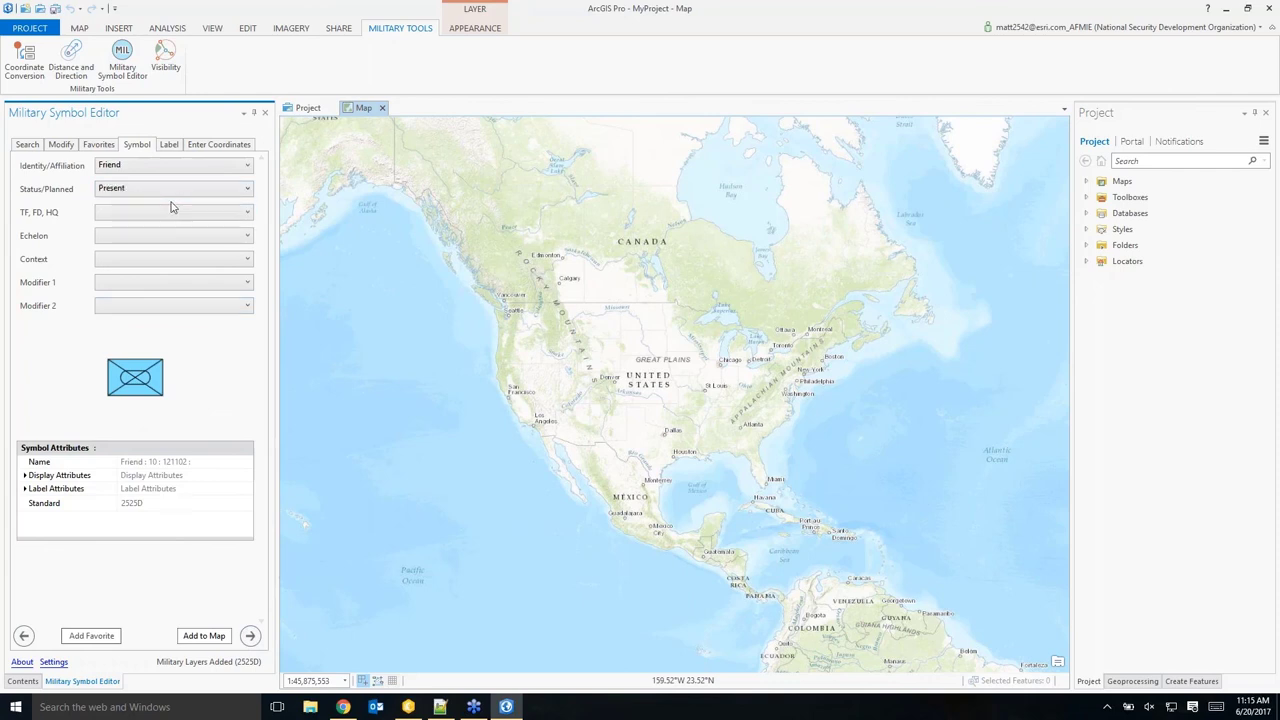
pyautogui.click(246, 214)
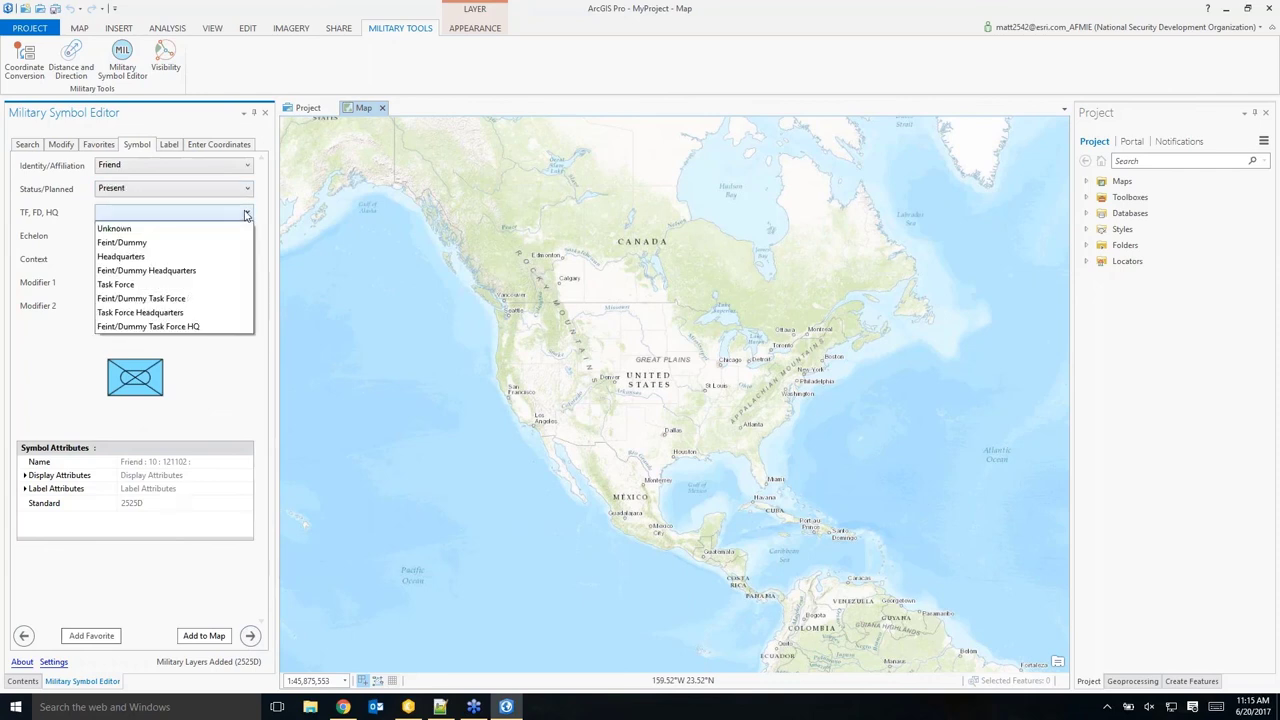
pyautogui.click(246, 214)
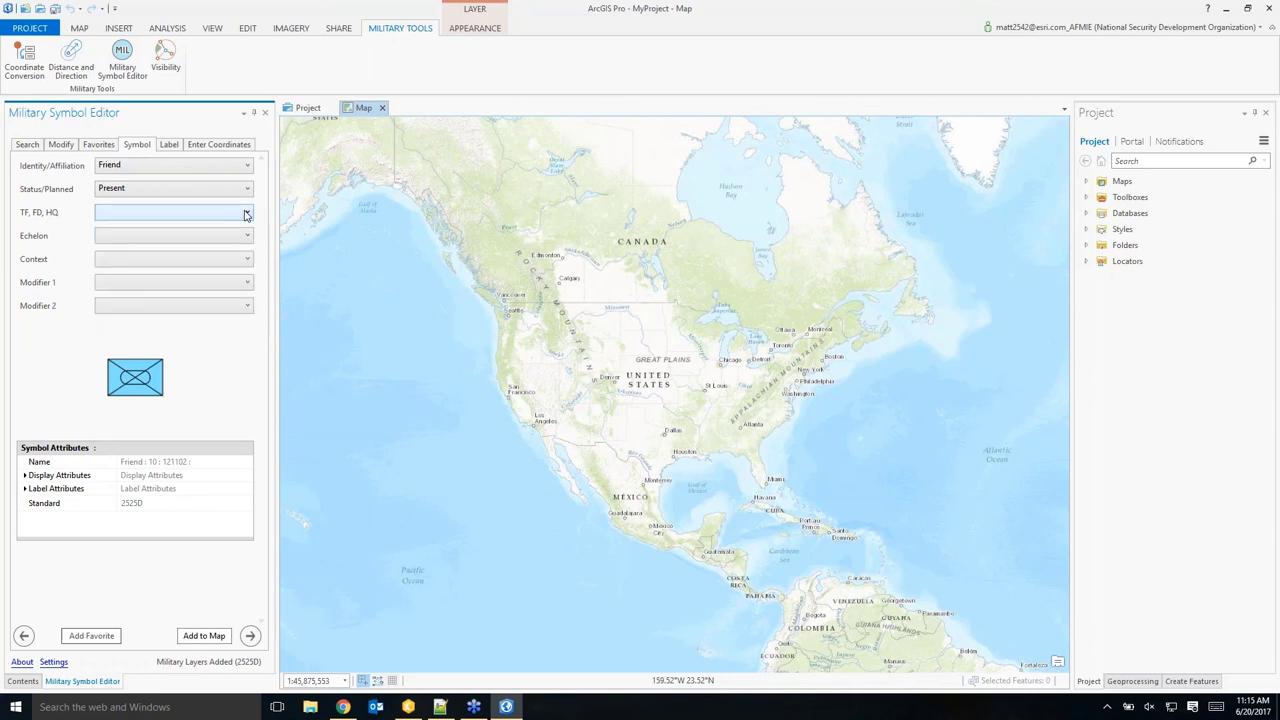
pyautogui.click(246, 236)
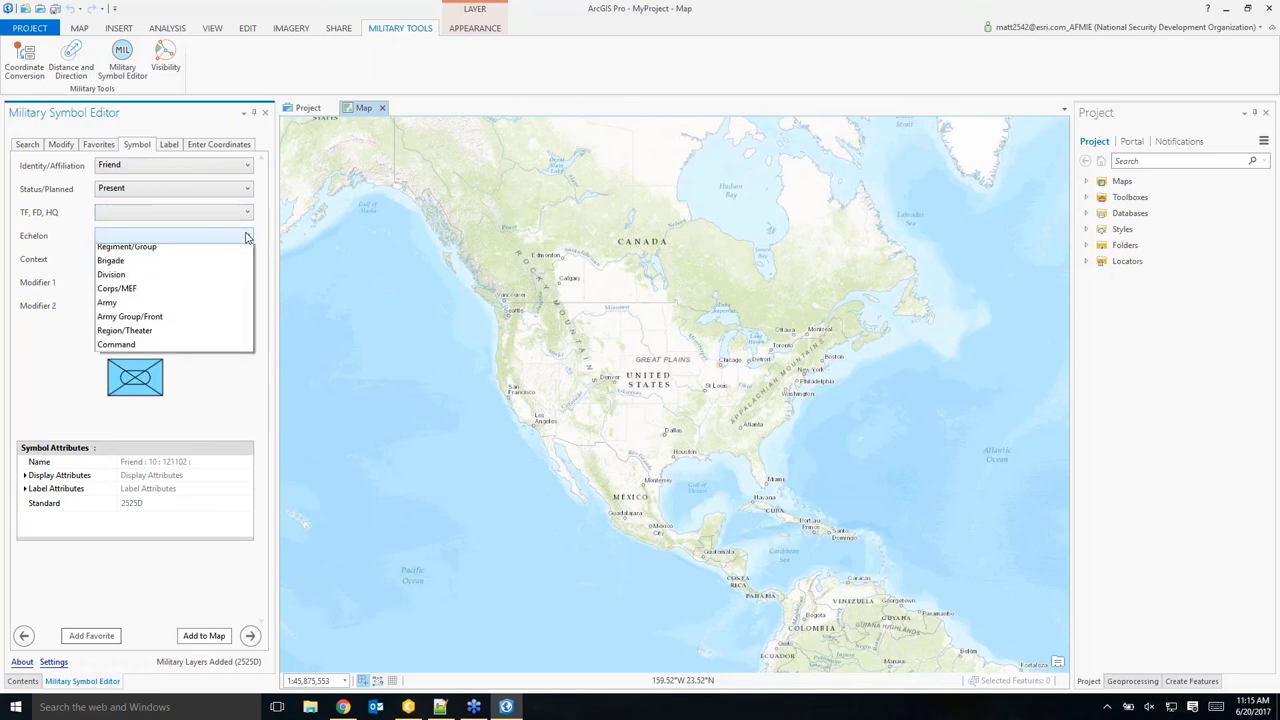
pyautogui.click(168, 293)
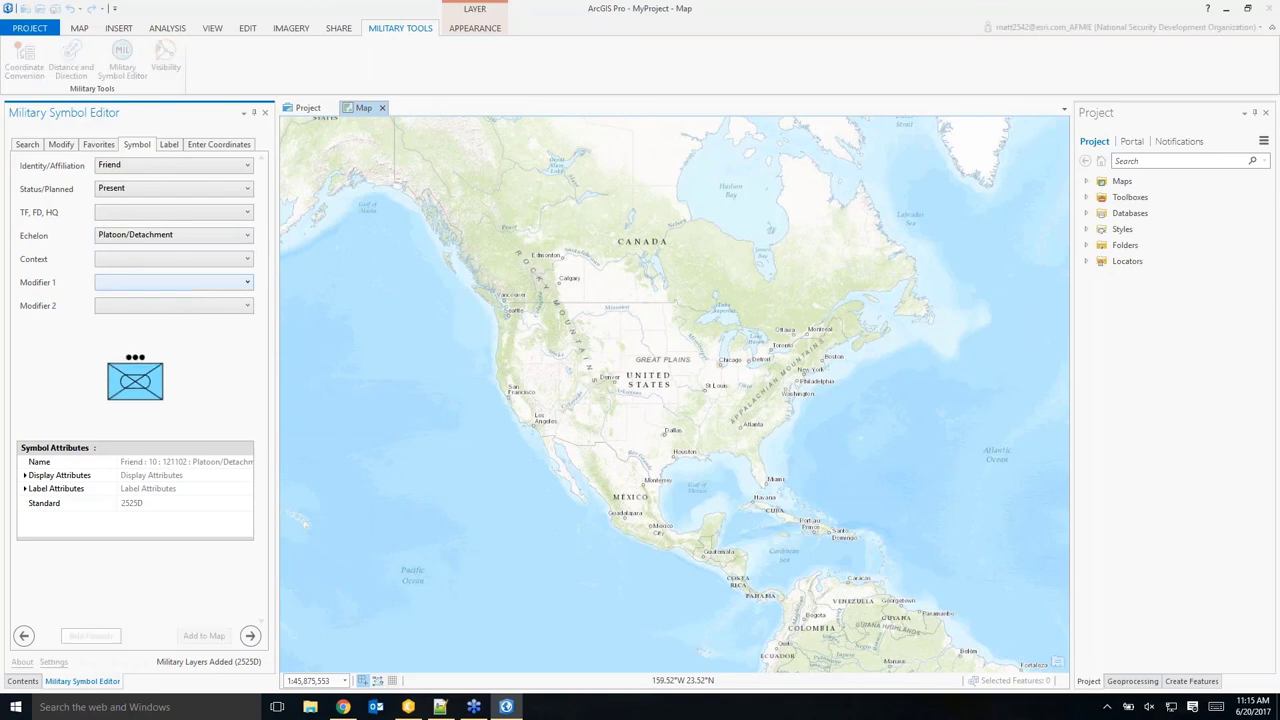
# Review the available Modifier 1 options and the symbol's display attributes.
pyautogui.click(246, 282)
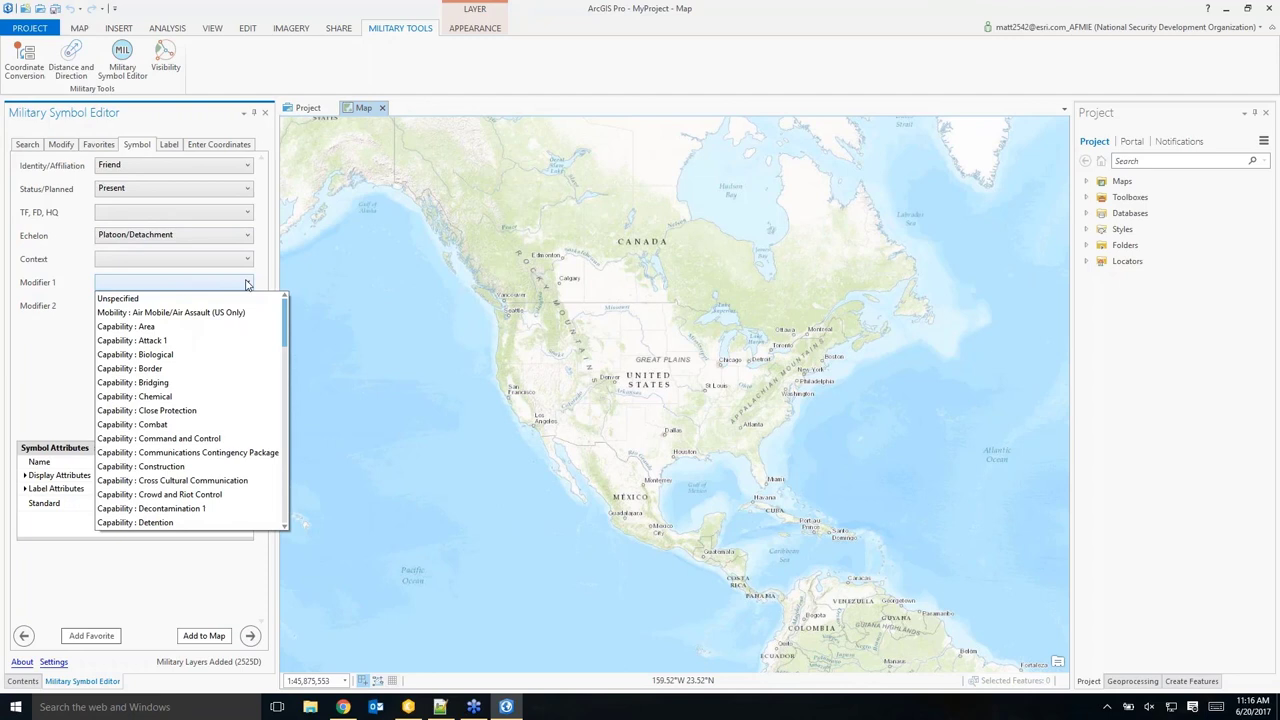
pyautogui.click(246, 283)
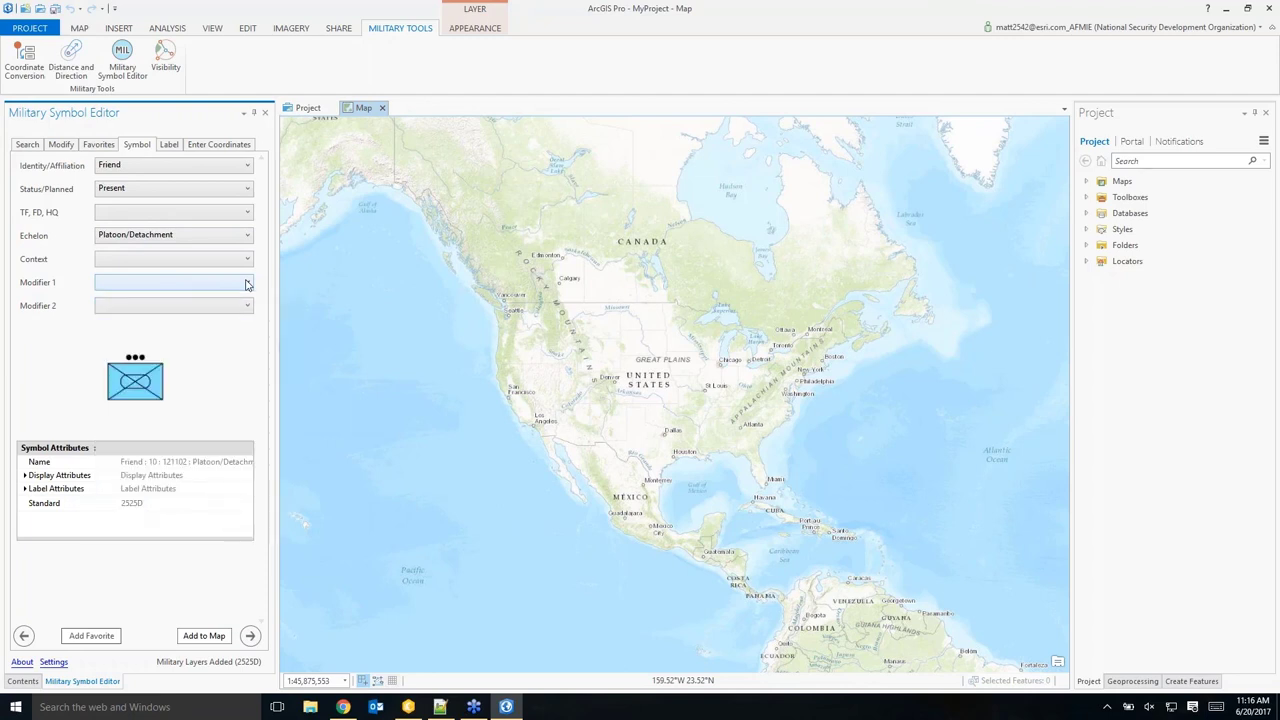
pyautogui.click(25, 477)
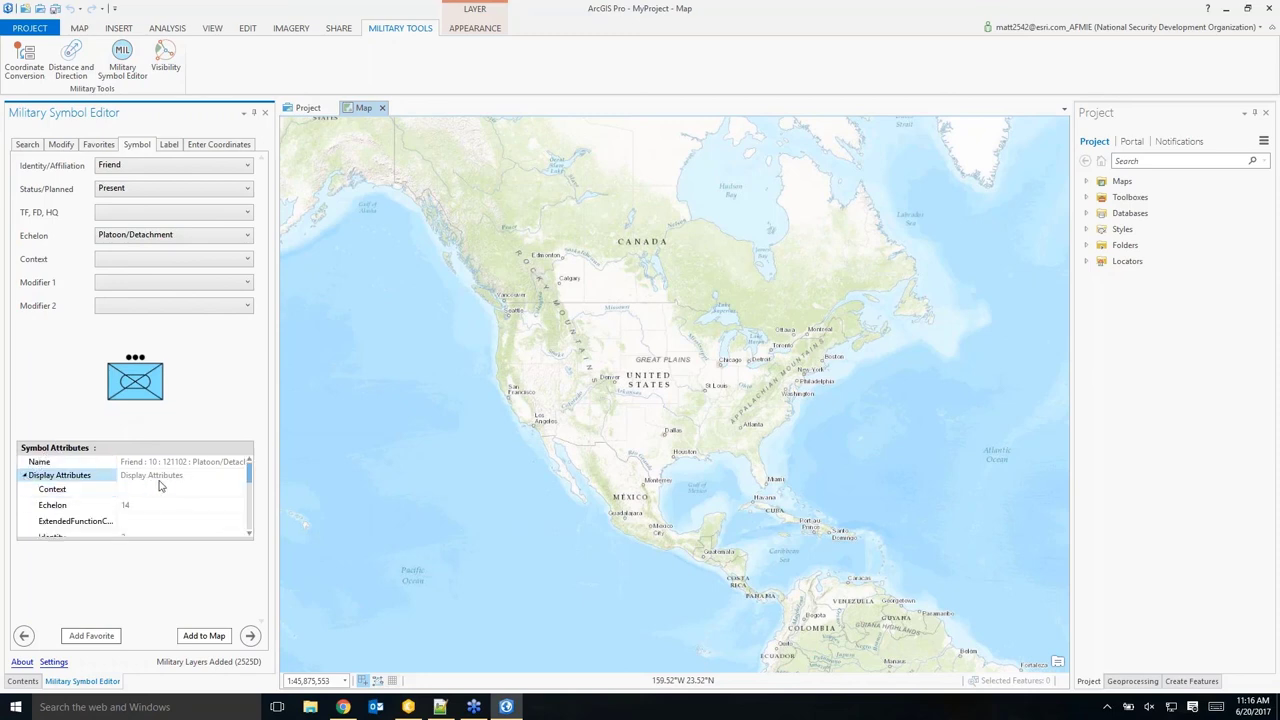
pyautogui.scroll(-1, 160, 488)
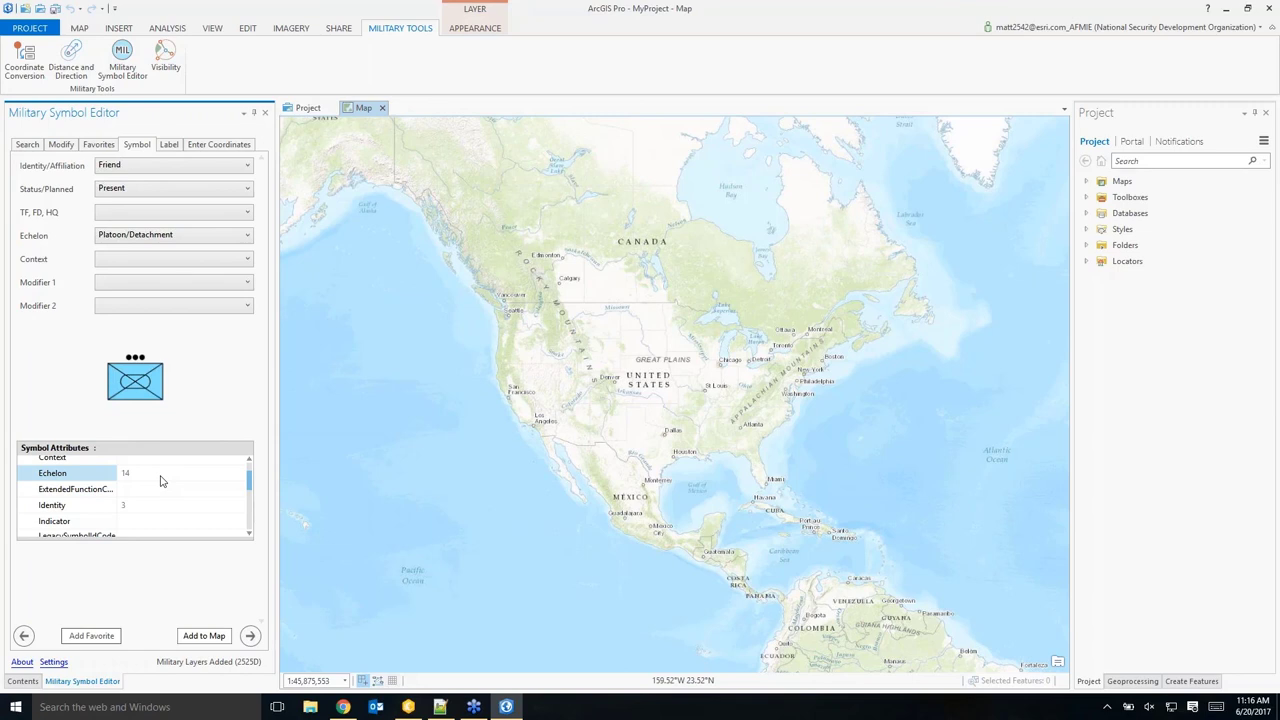
# Set the symbol's unique designation label to Alpha and check it in the label attributes.
pyautogui.click(250, 637)
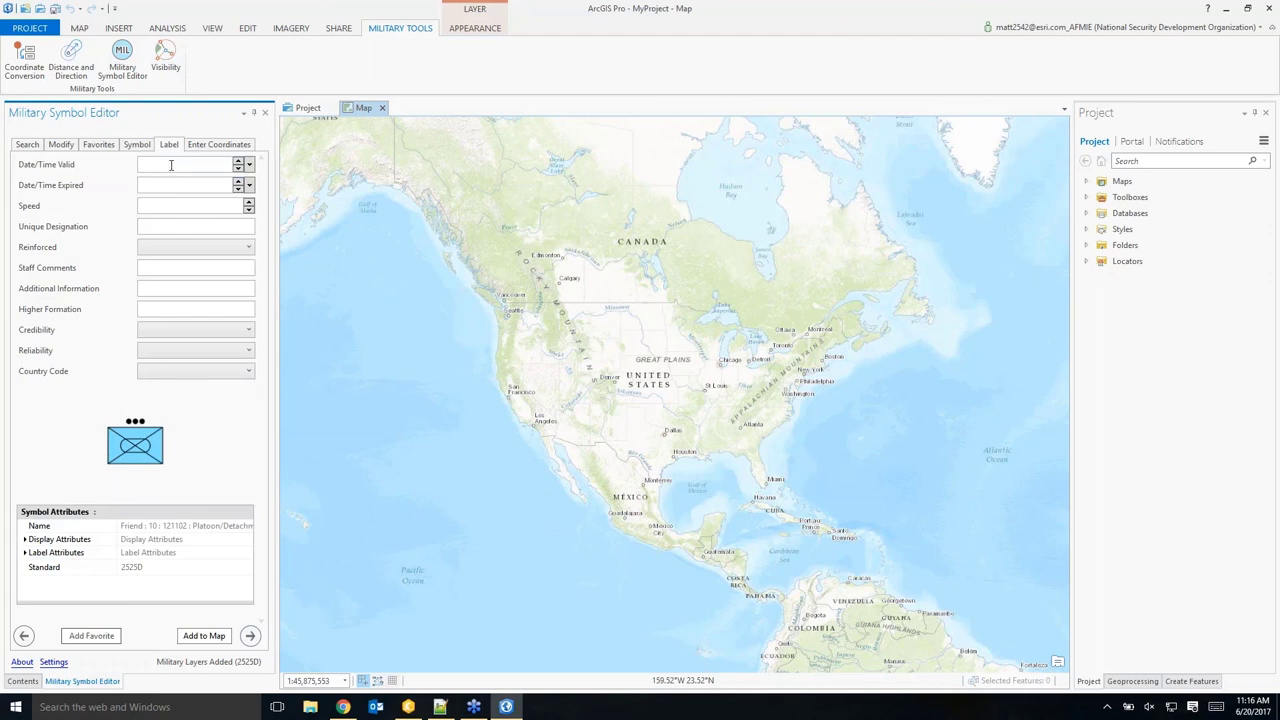
pyautogui.click(187, 224)
pyautogui.write('Alpha')
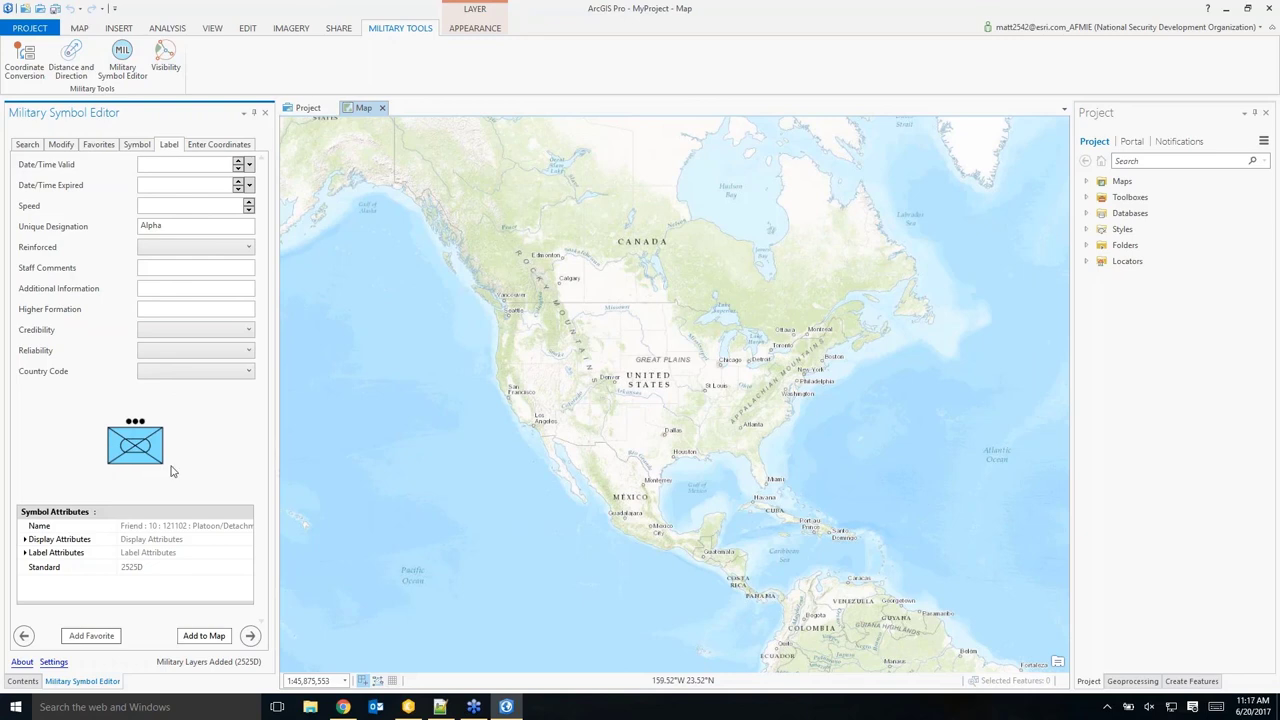
pyautogui.click(26, 554)
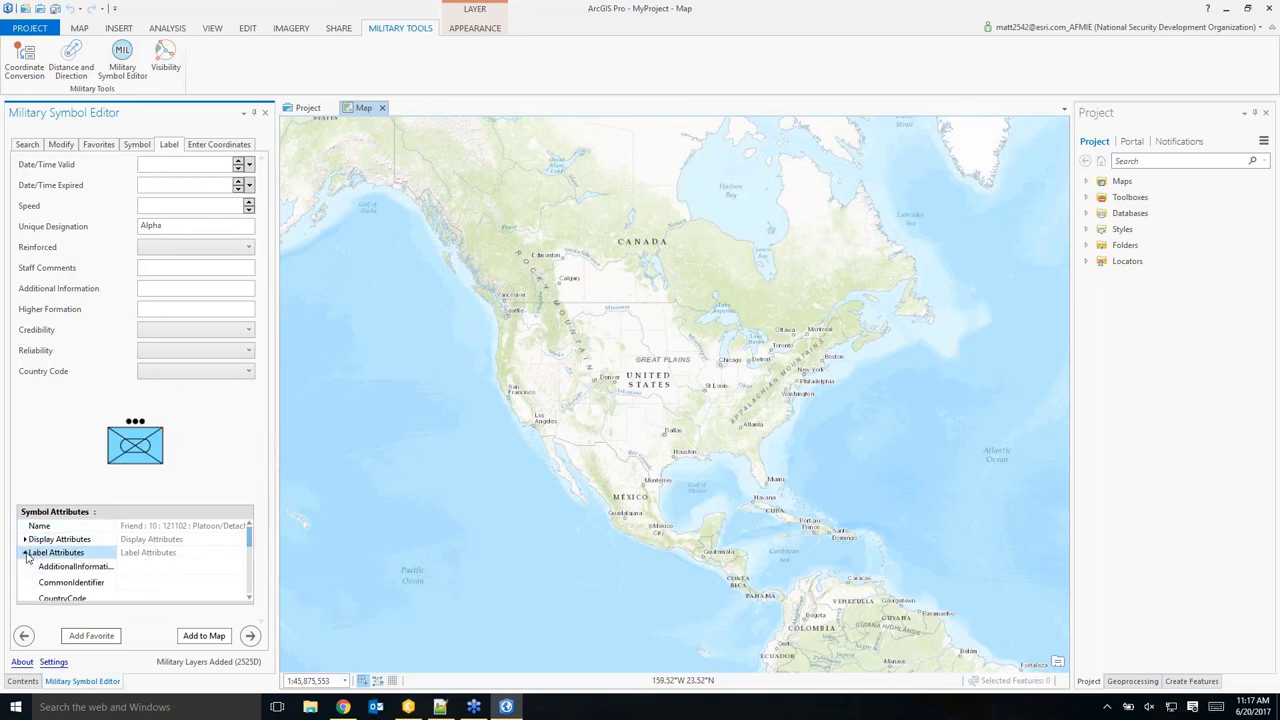
pyautogui.scroll(-2, 181, 563)
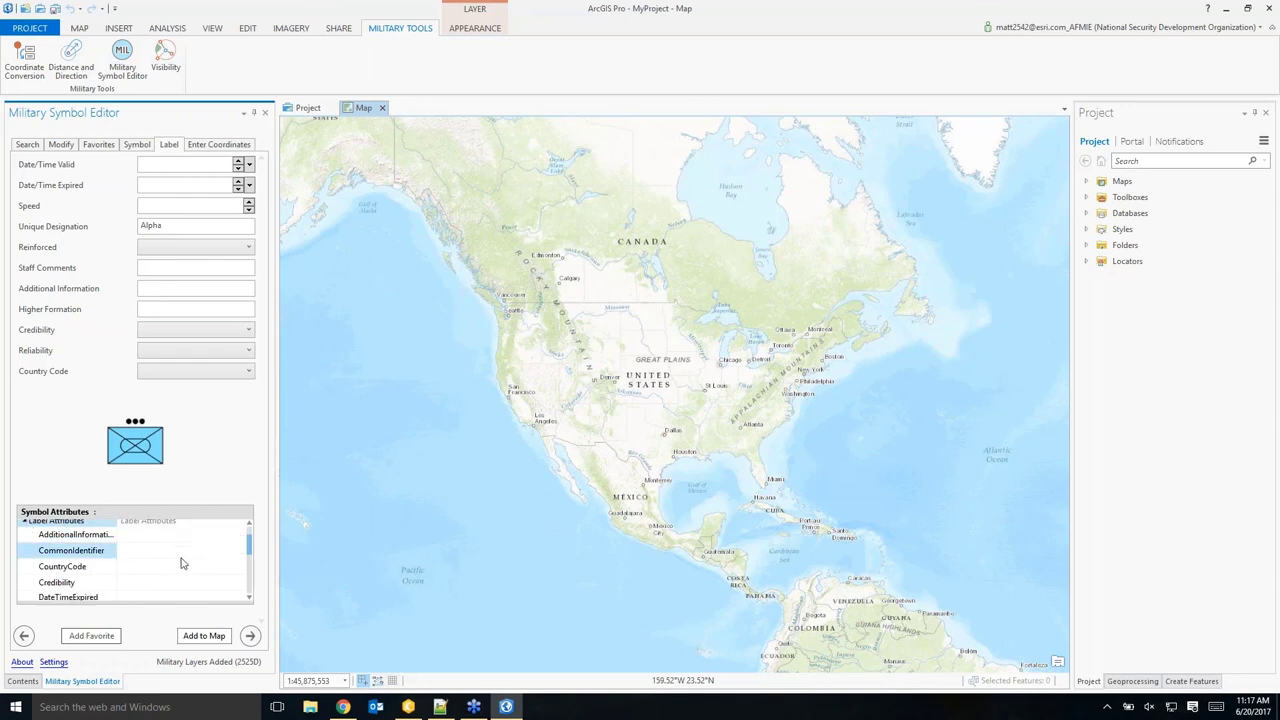
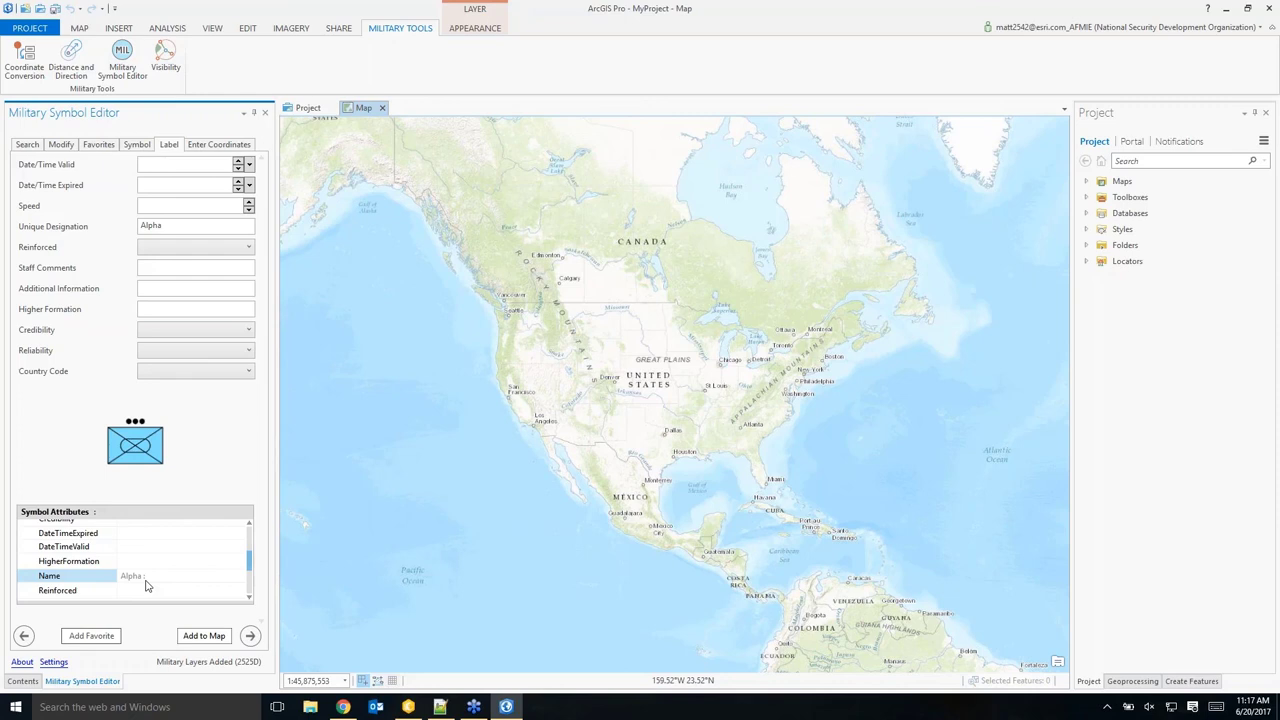
pyautogui.click(250, 637)
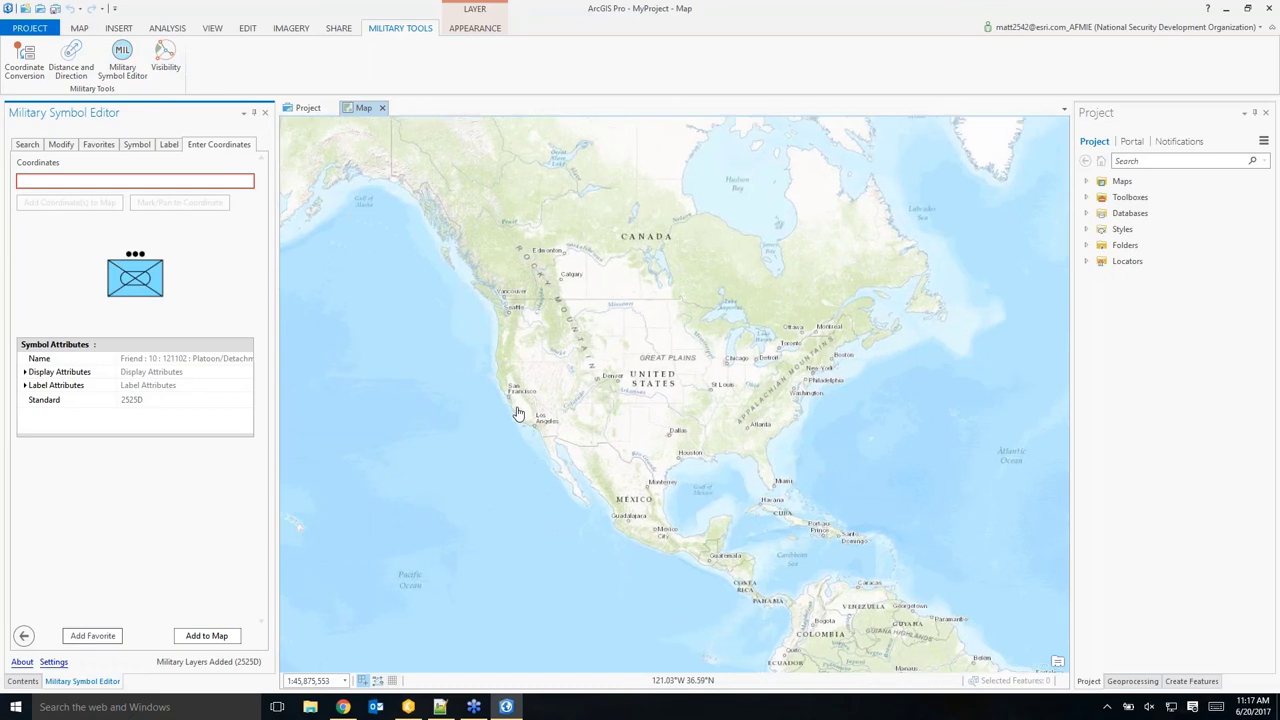
pyautogui.scroll(8, 517, 413)
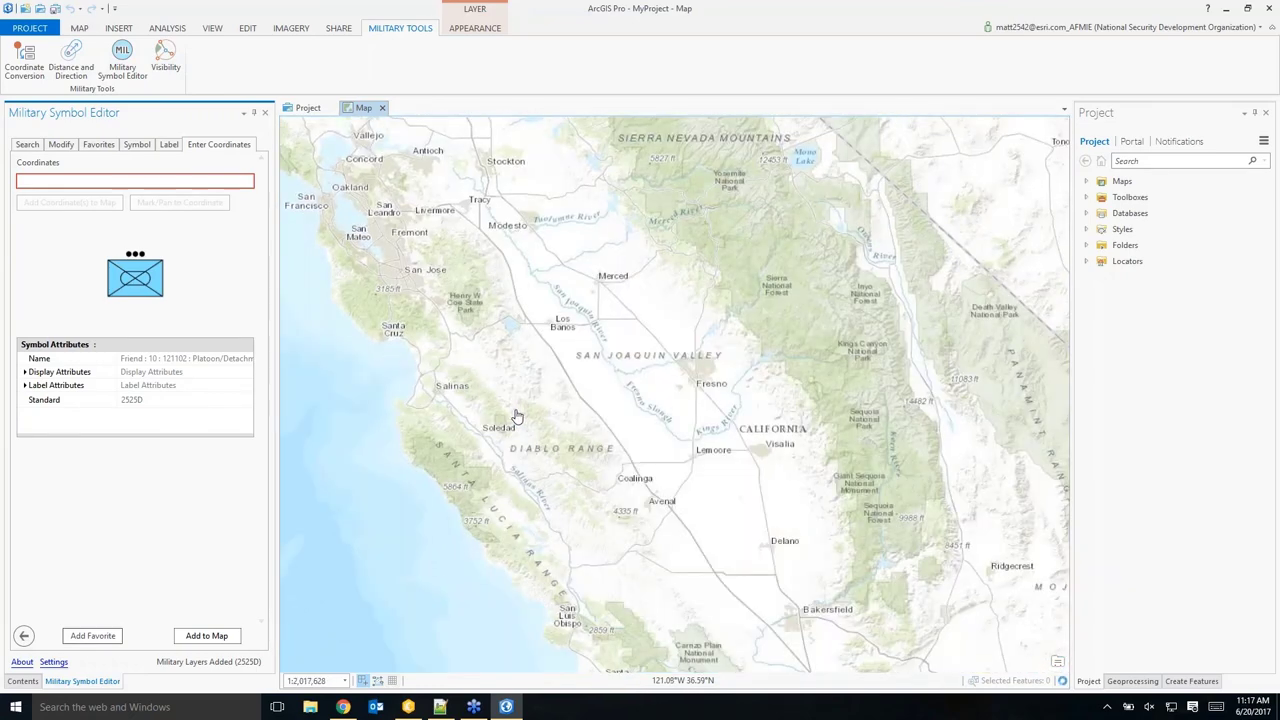
pyautogui.scroll(4, 517, 413)
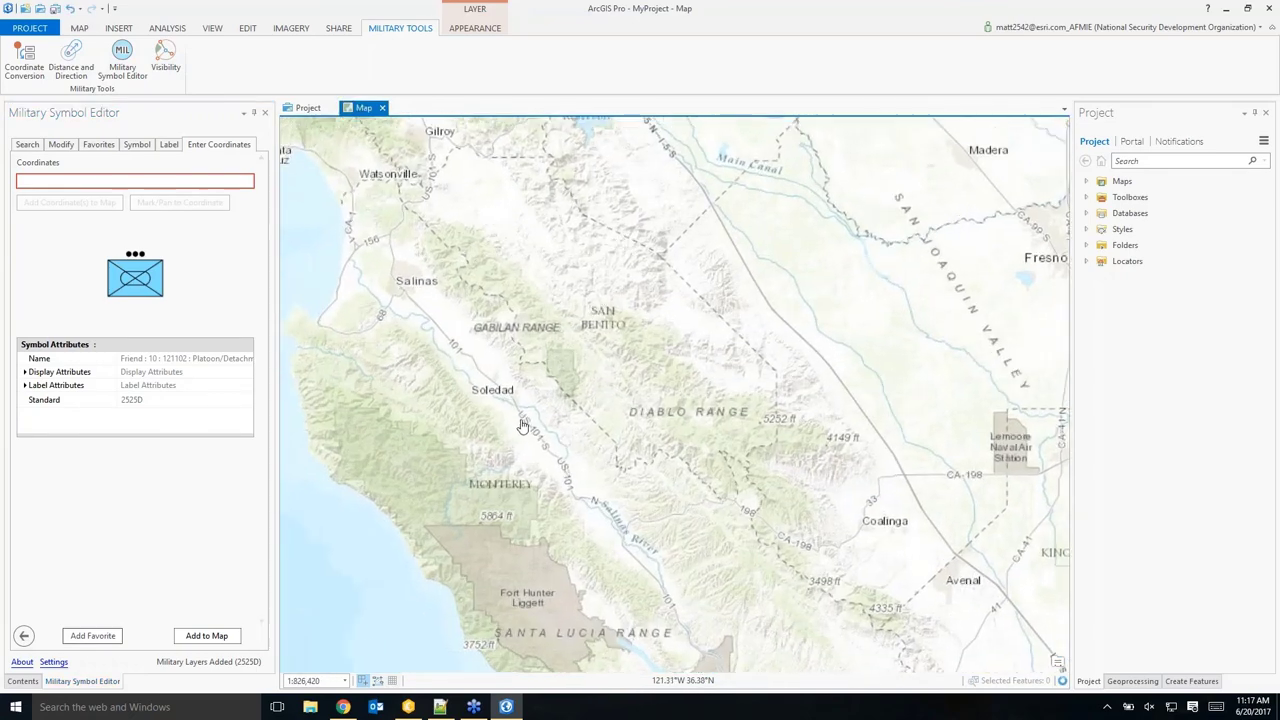
pyautogui.scroll(5, 520, 425)
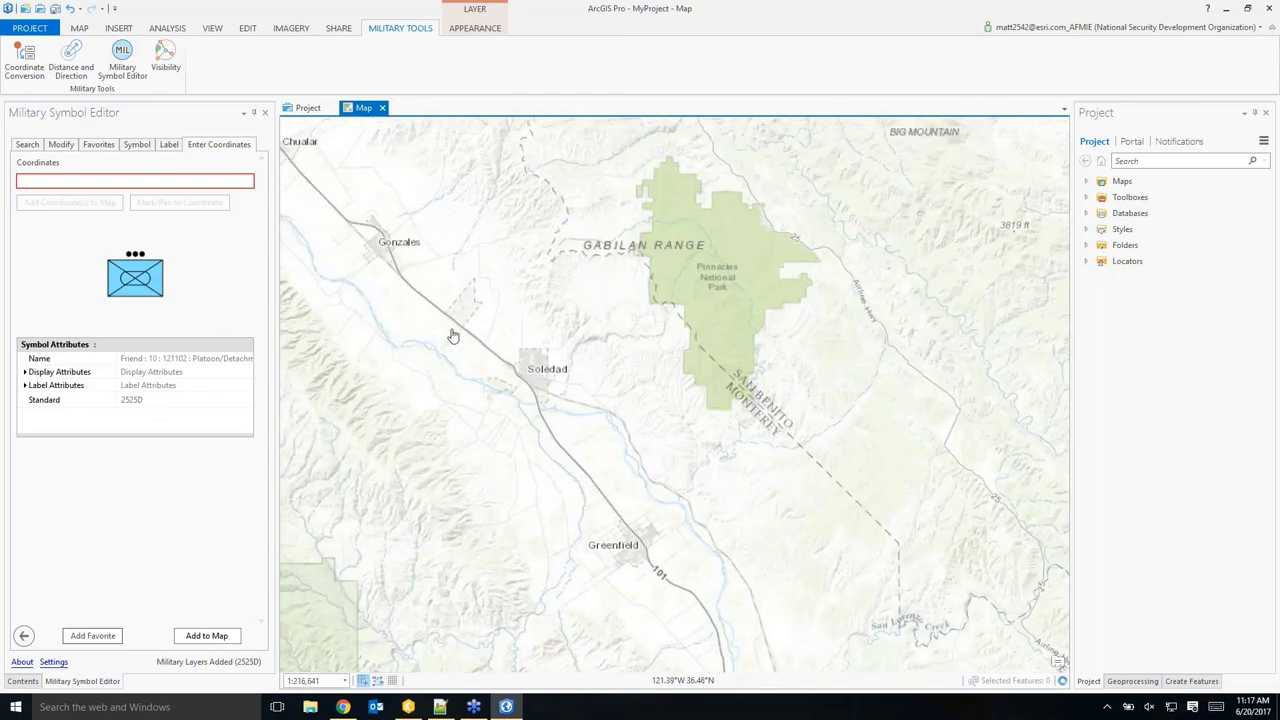
pyautogui.scroll(2, 454, 338)
pyautogui.moveTo(489, 346); pyautogui.dragTo(580, 409)
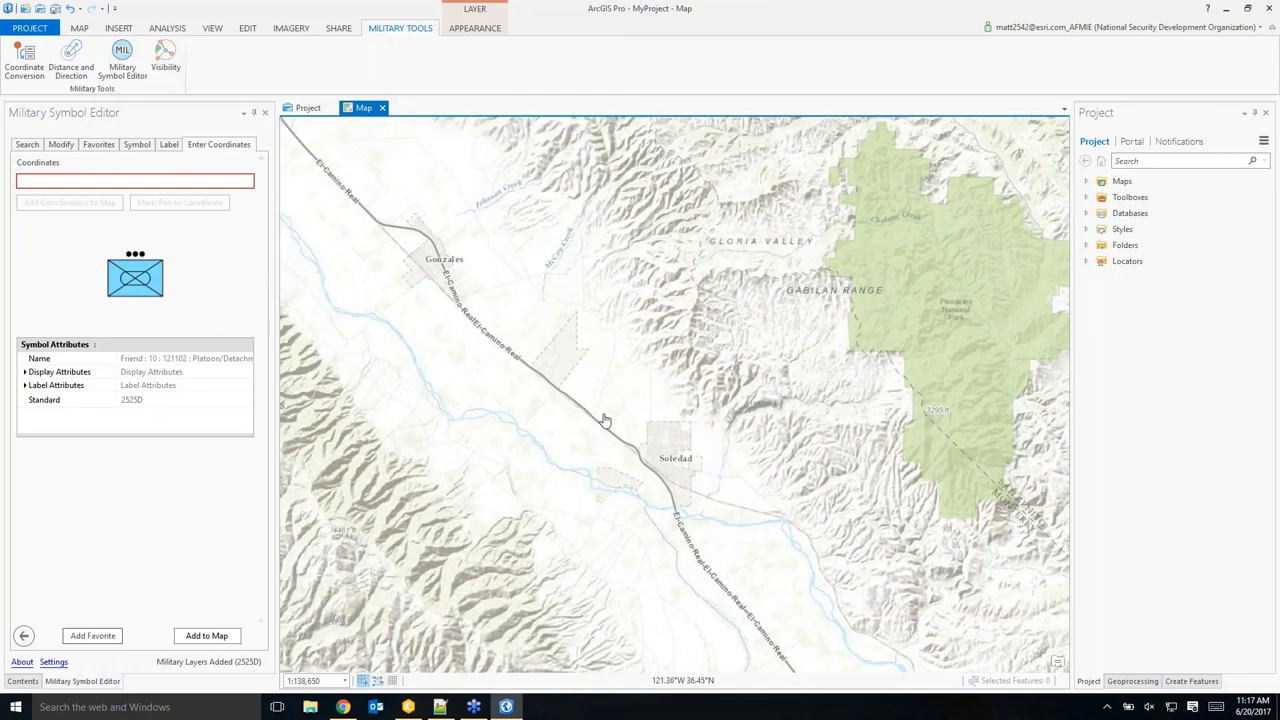
pyautogui.click(441, 707)
pyautogui.rightClick(960, 202)
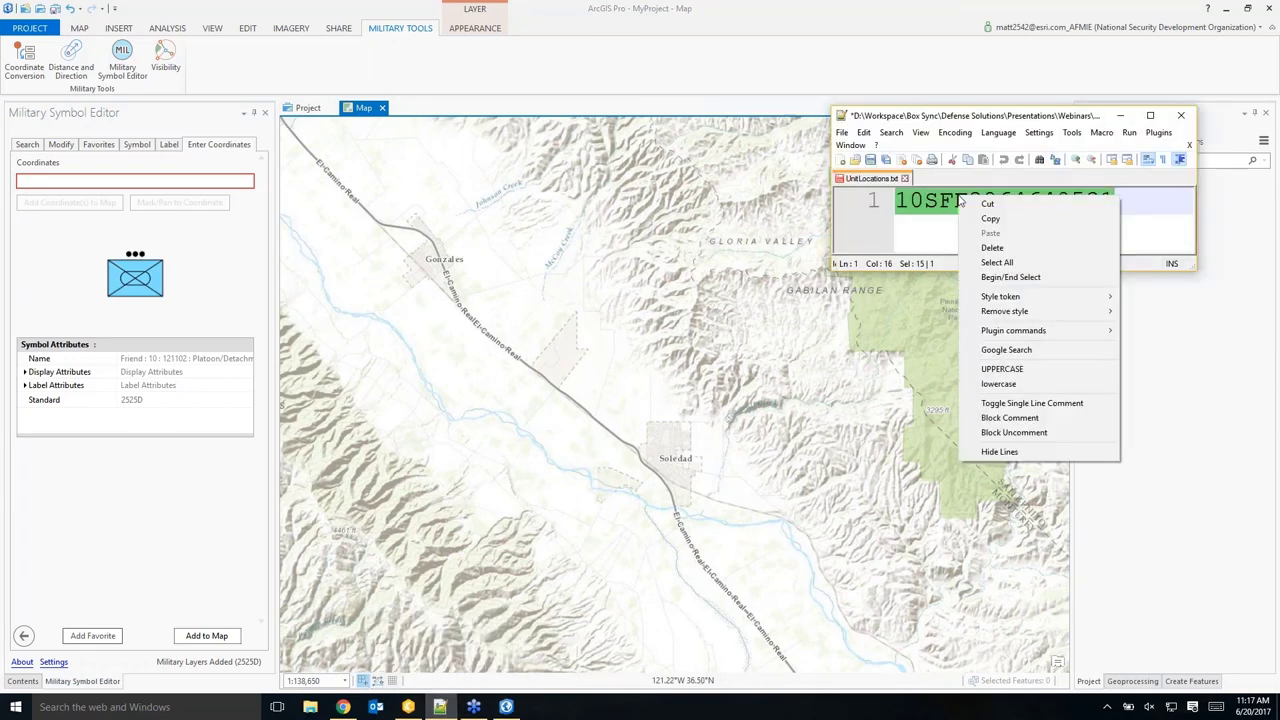
pyautogui.click(995, 222)
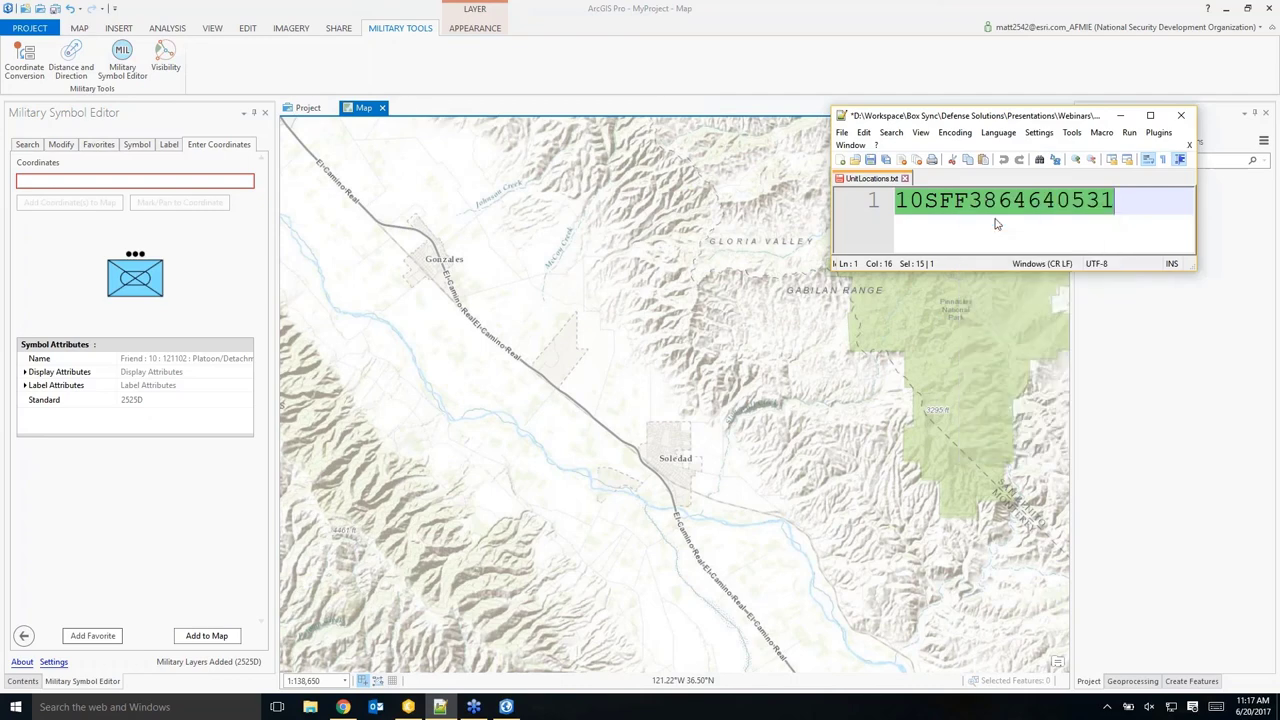
pyautogui.hotkey('alt', 'Tab')
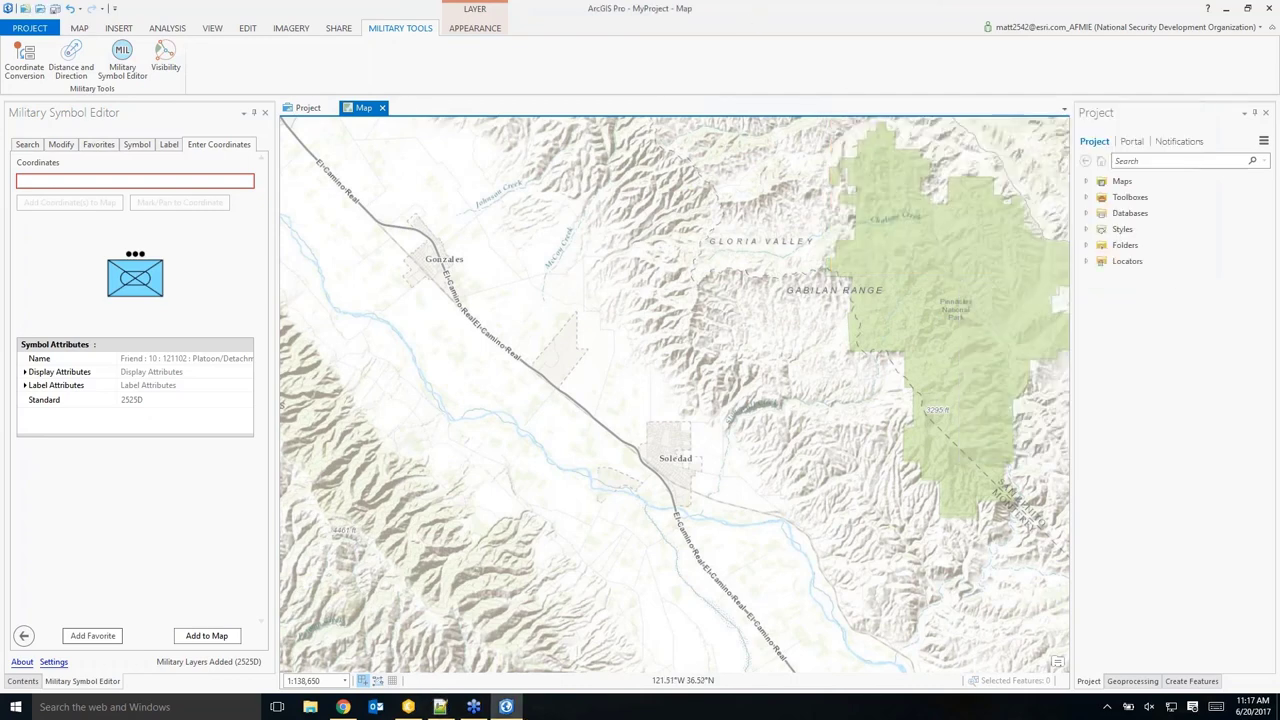
pyautogui.click(140, 182)
pyautogui.rightClick(140, 183)
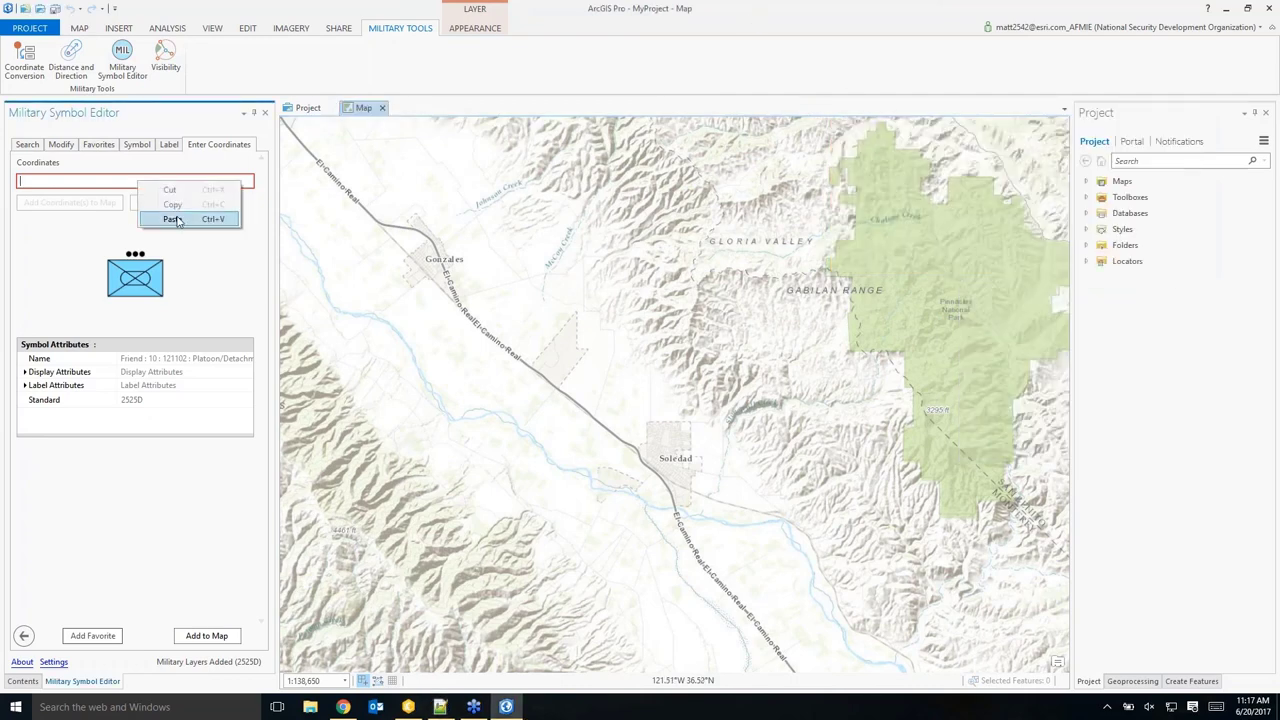
pyautogui.click(175, 218)
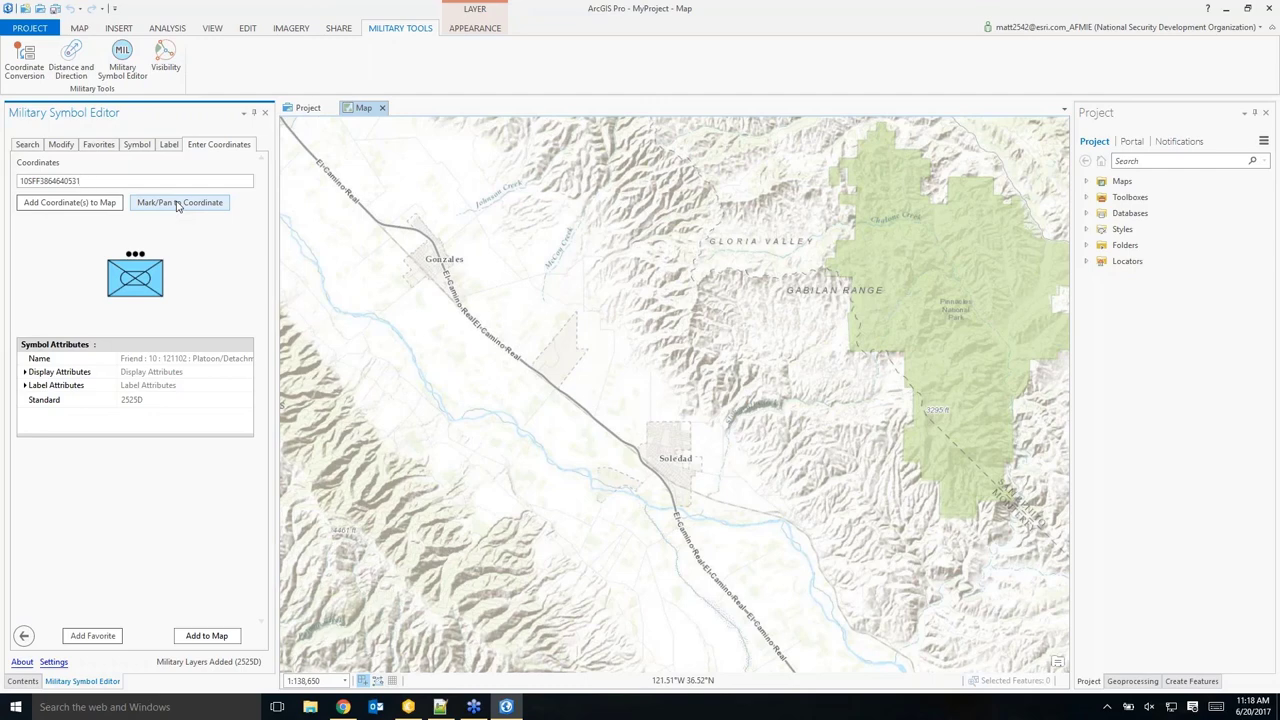
pyautogui.click(178, 205)
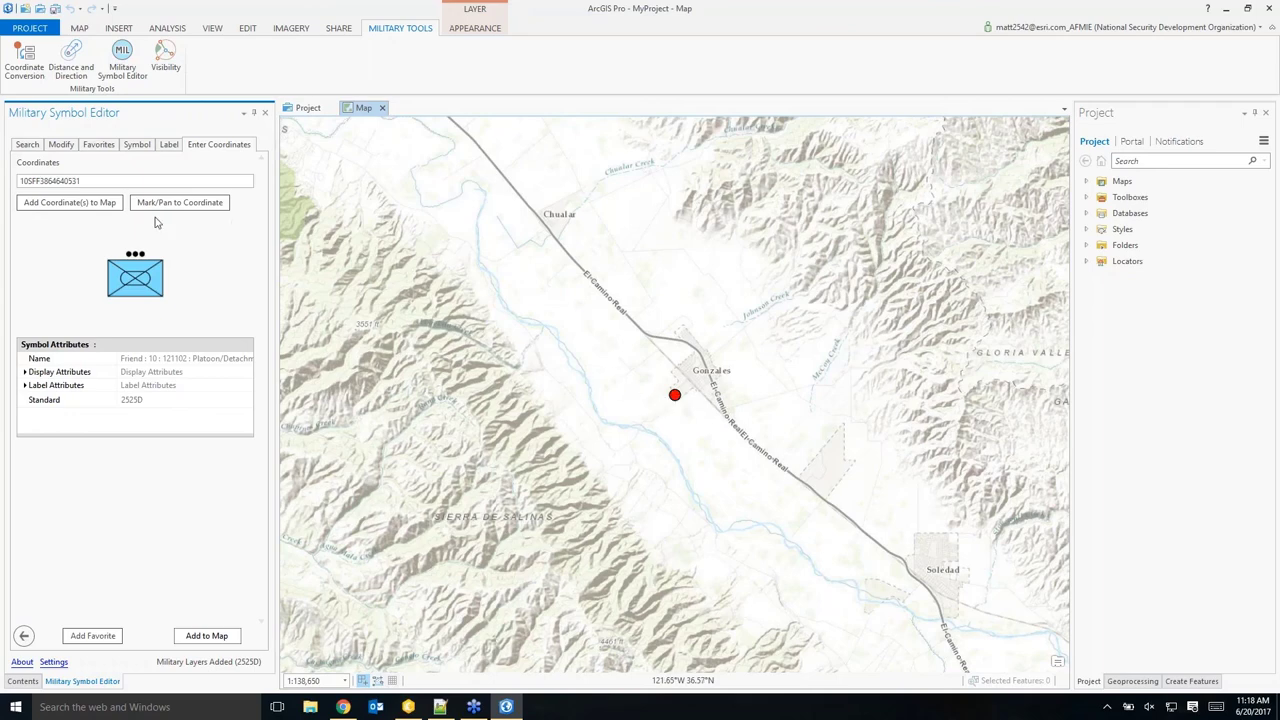
pyautogui.click(50, 205)
# Search the military symbols for infantry and select Movement and Maneuver : Infantry : Friend.
pyautogui.click(27, 145)
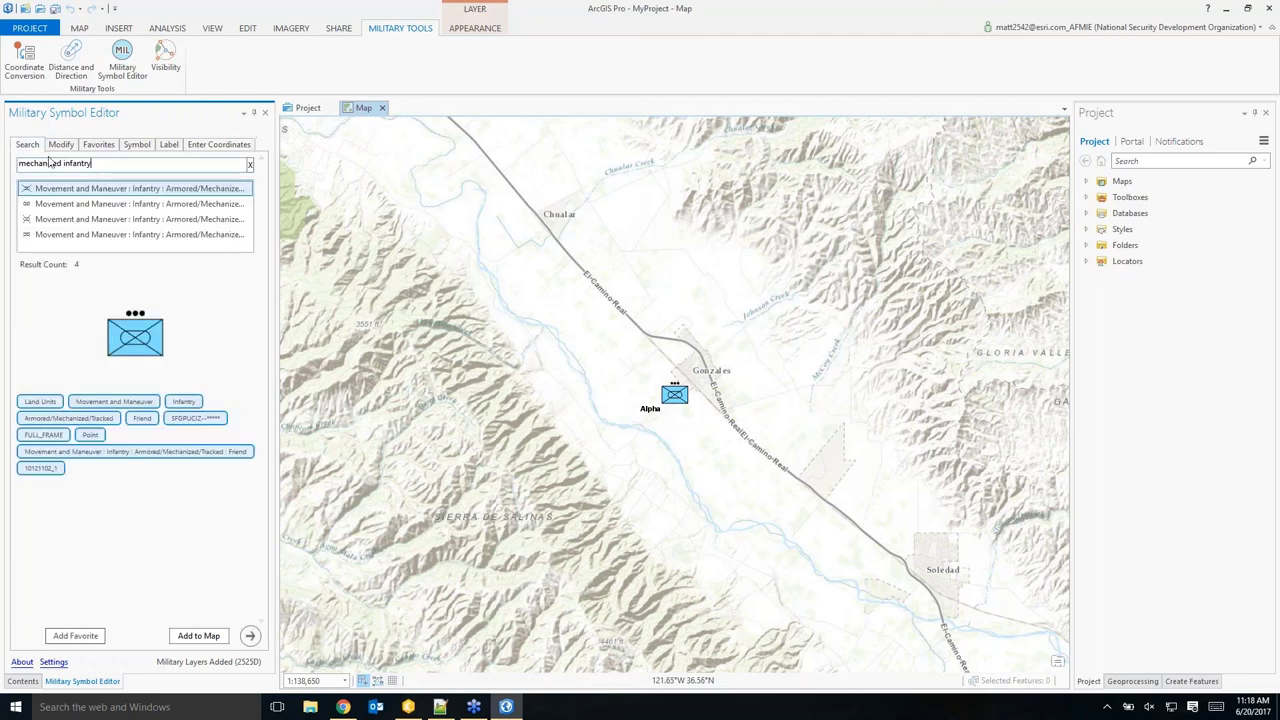
pyautogui.moveTo(92, 163); pyautogui.dragTo(3, 165)
pyautogui.write('infantry')
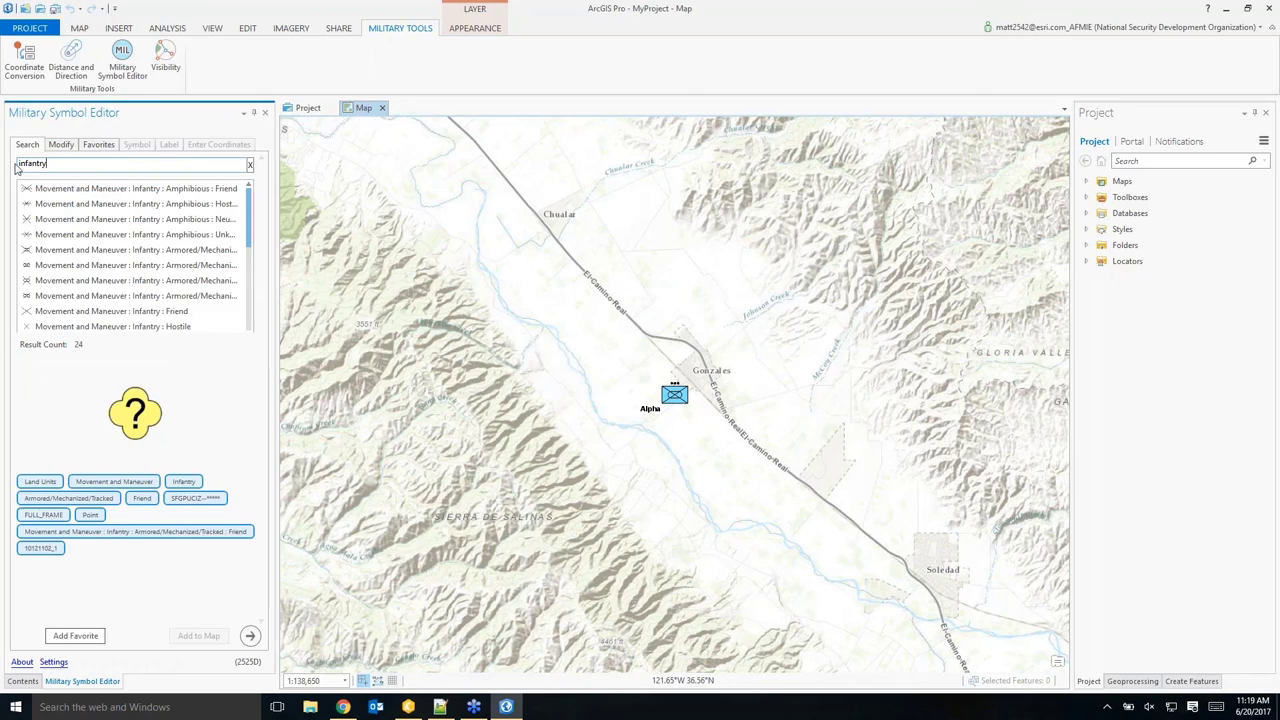
pyautogui.click(80, 192)
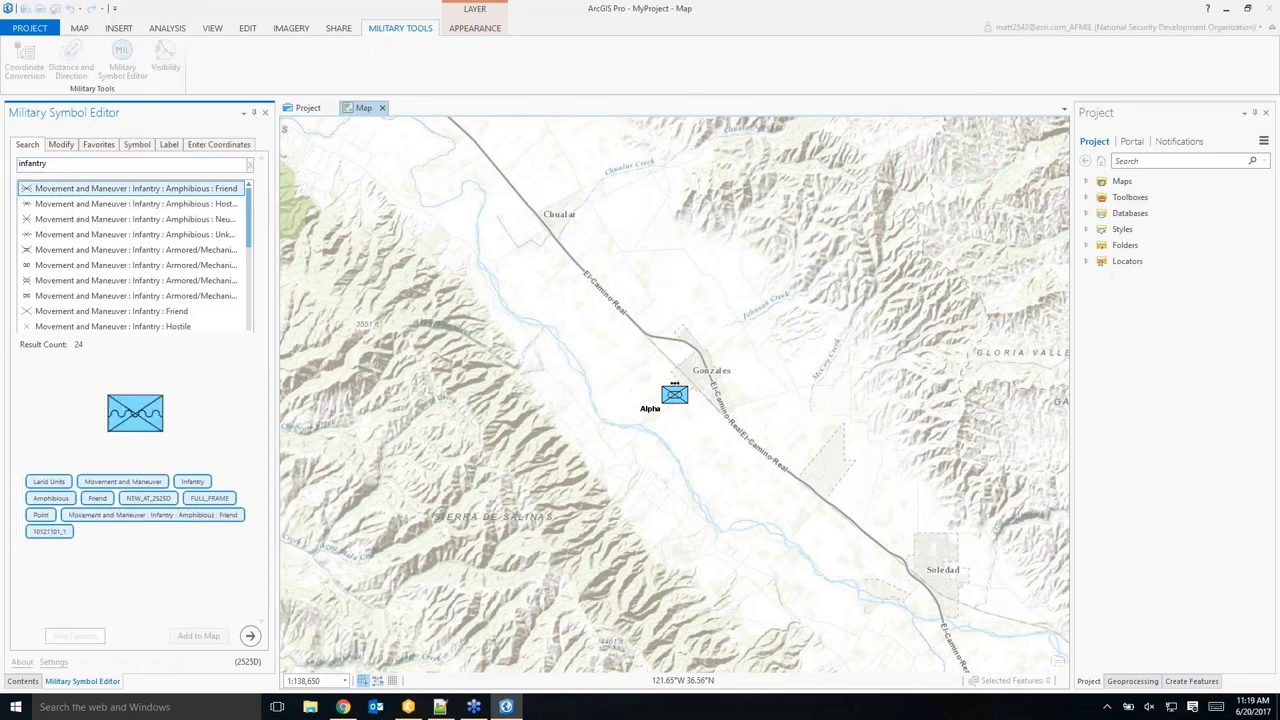
pyautogui.click(104, 220)
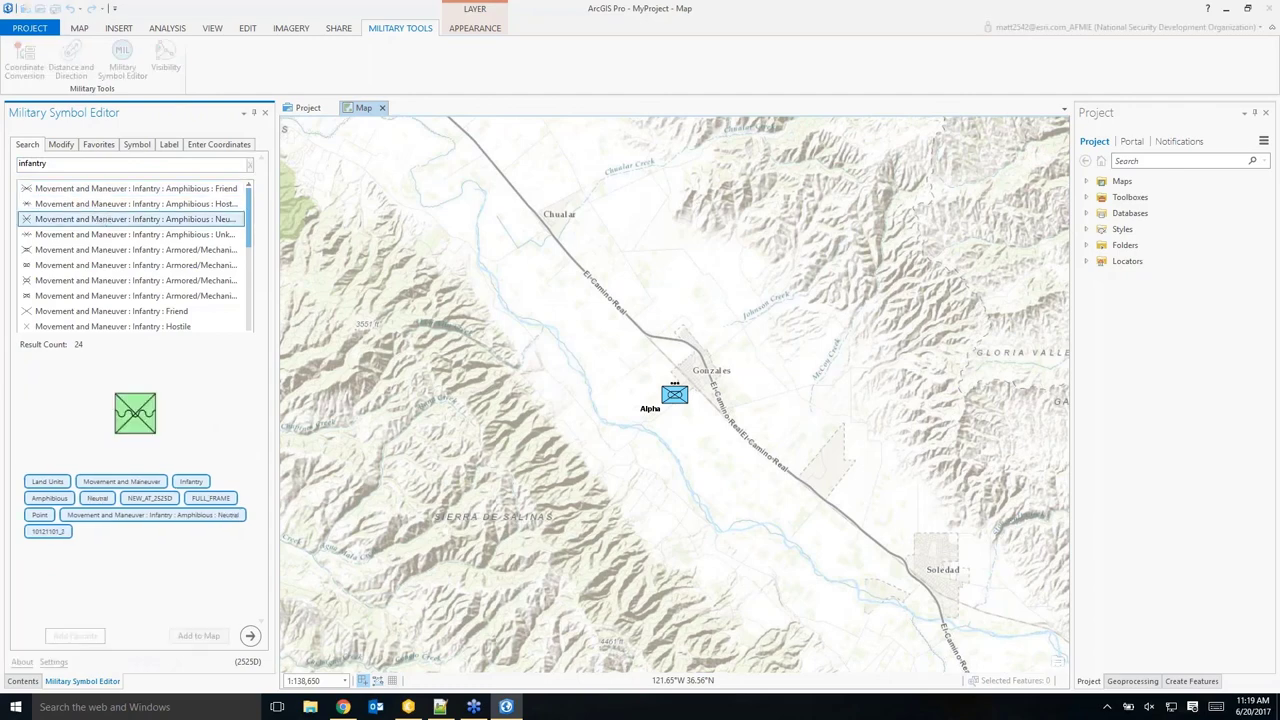
pyautogui.click(120, 250)
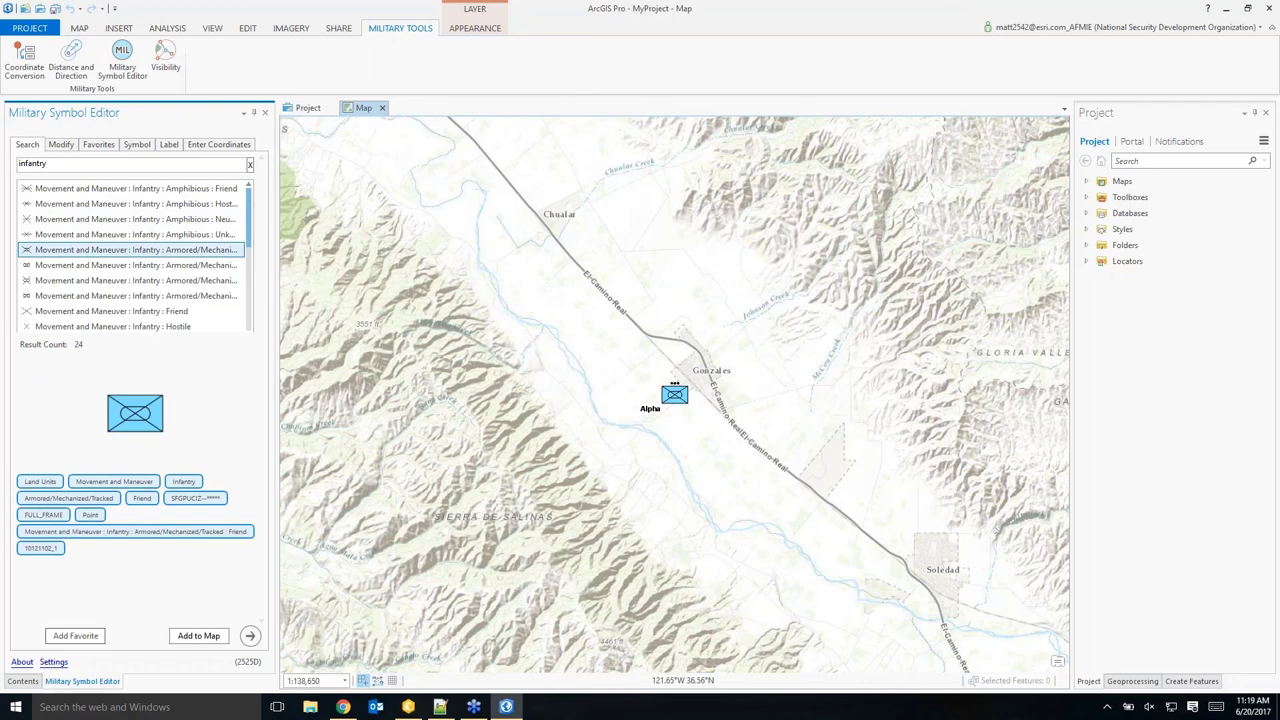
pyautogui.click(138, 312)
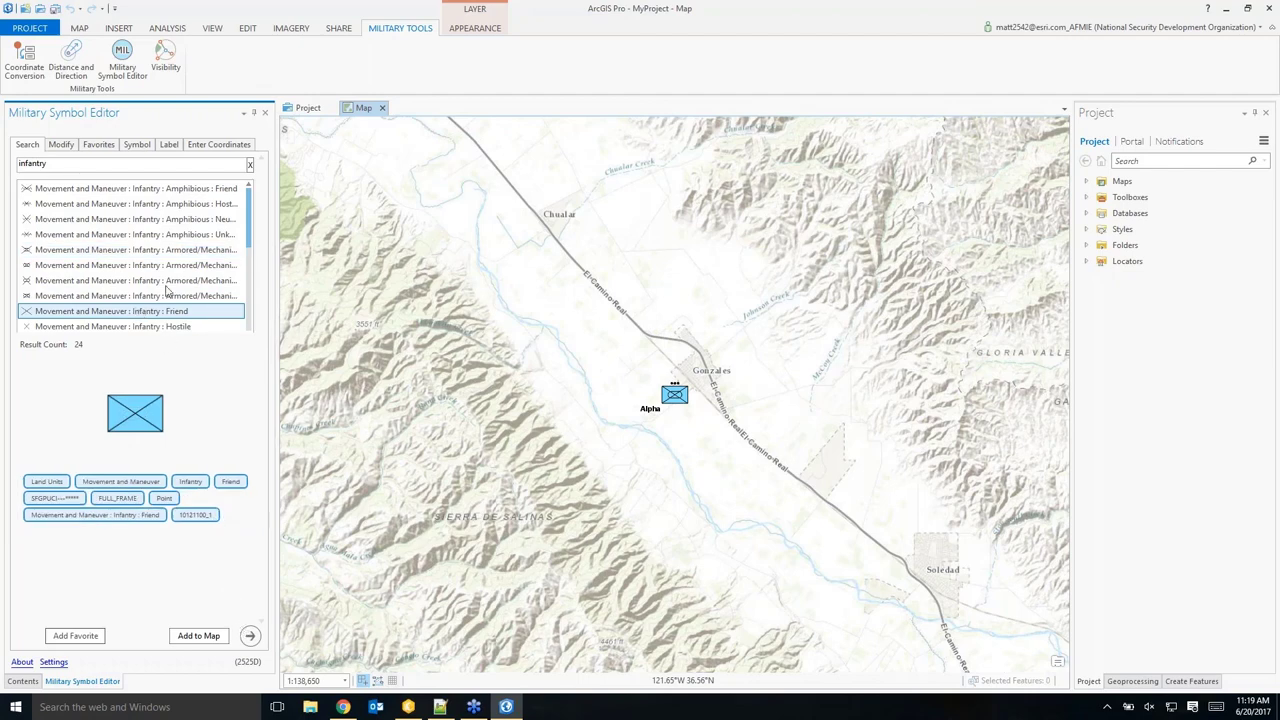
# Set the plain friendly infantry symbol's status to Present and its echelon to Platoon/Detachment.
pyautogui.click(138, 145)
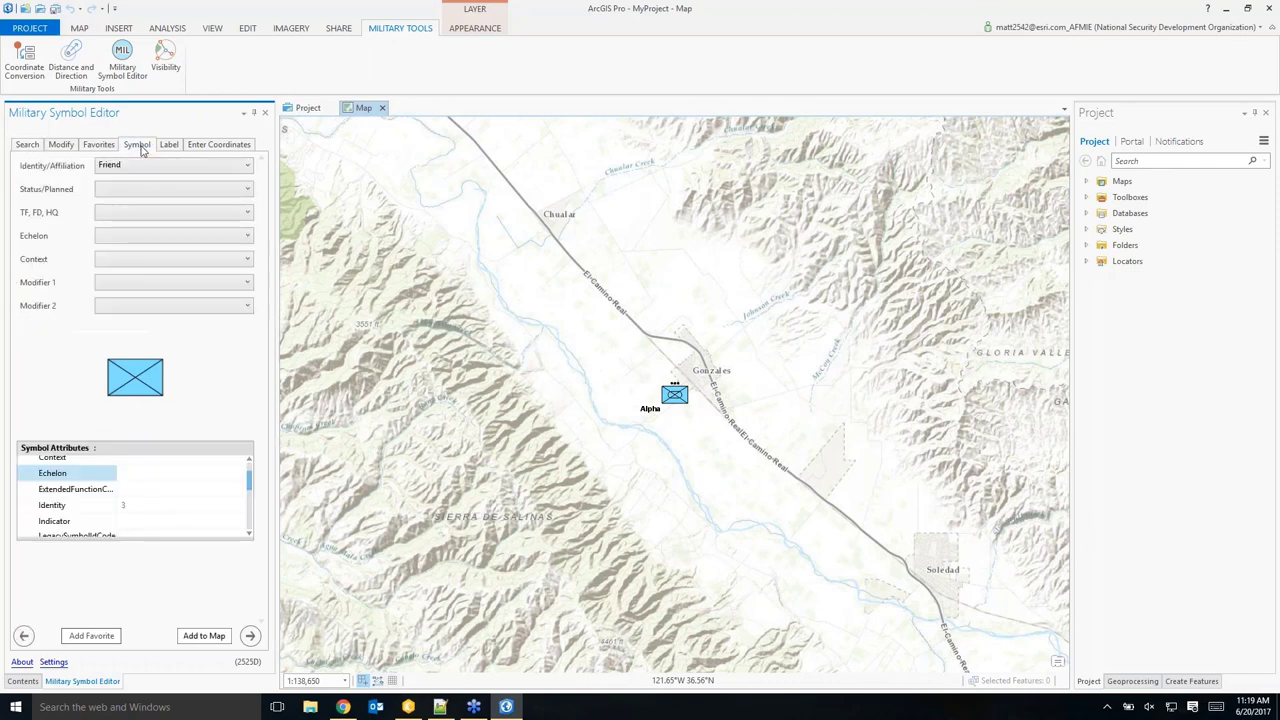
pyautogui.click(172, 189)
pyautogui.click(147, 204)
pyautogui.click(147, 236)
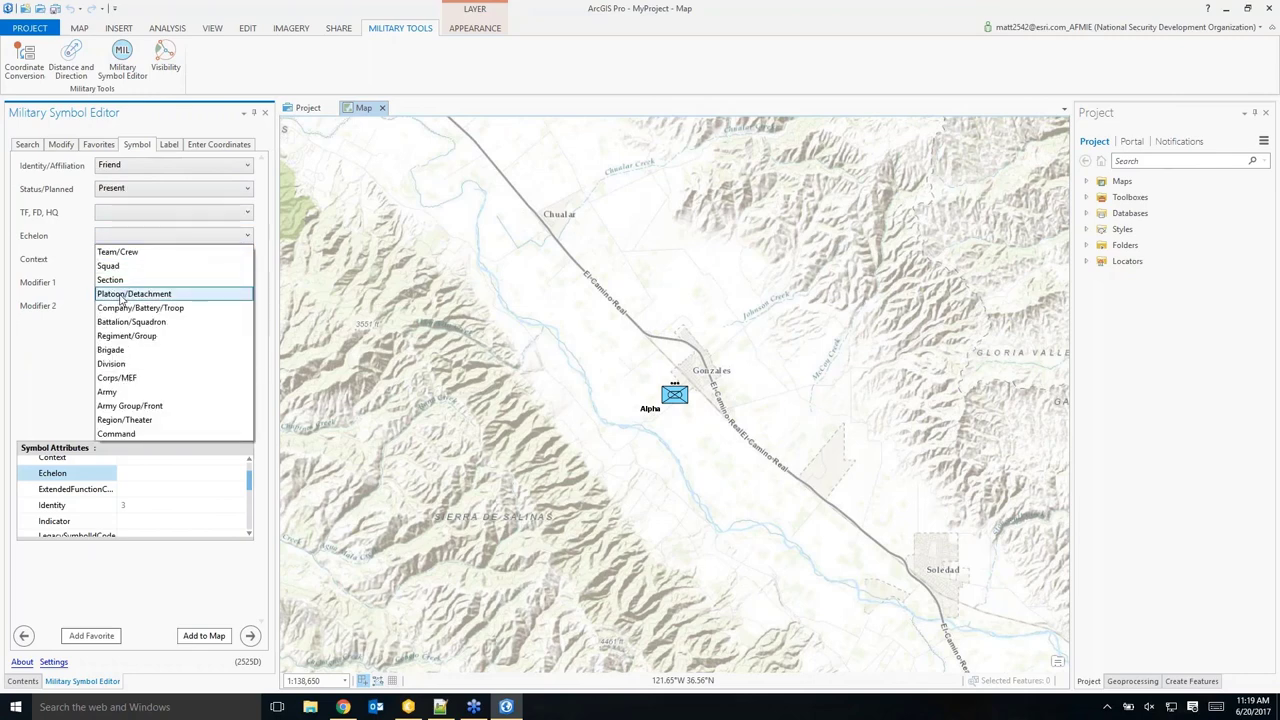
pyautogui.click(123, 292)
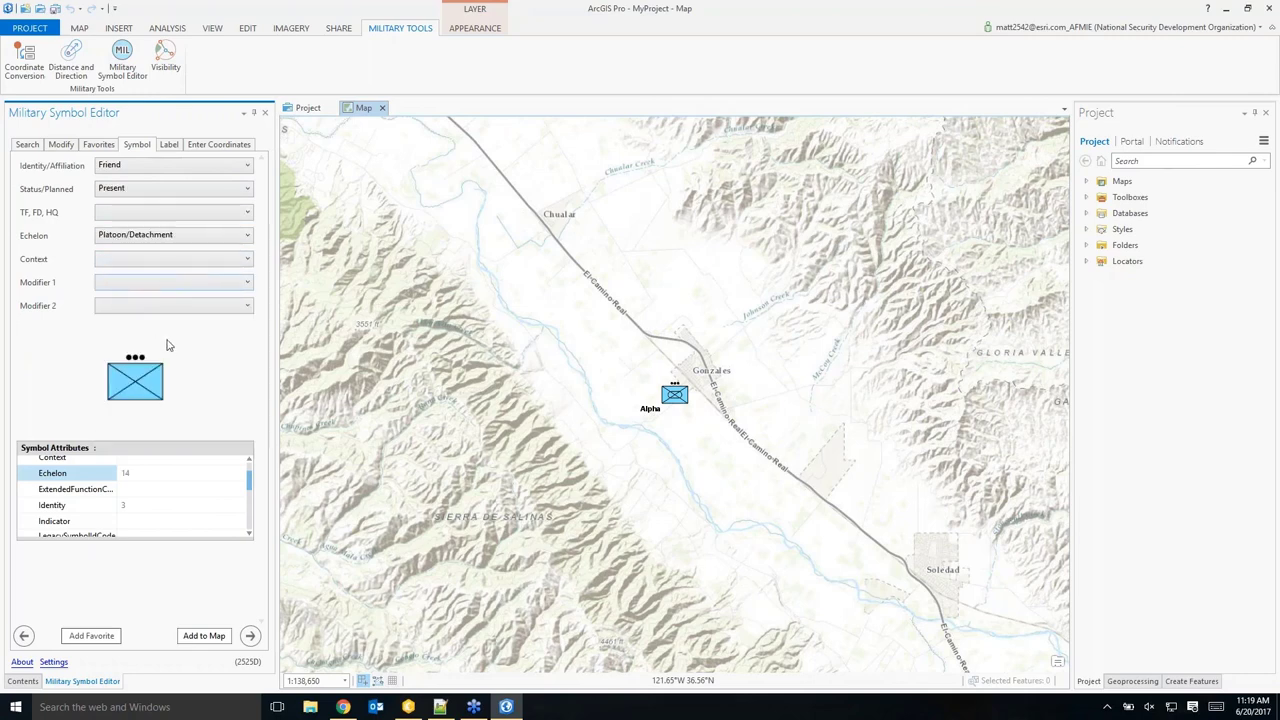
# Set the friendly infantry symbol's unique designation to Bravo and place it on the map just northeast of Gonzales.
pyautogui.click(170, 145)
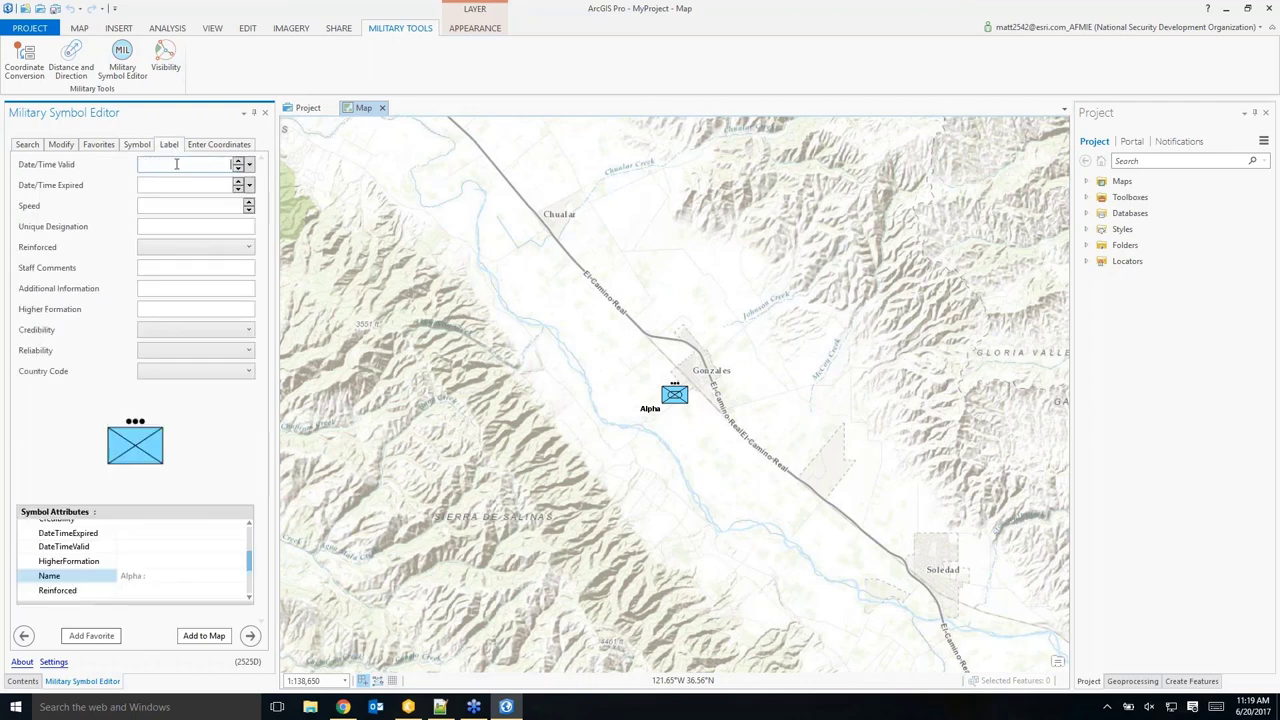
pyautogui.click(174, 224)
pyautogui.write('Bravo')
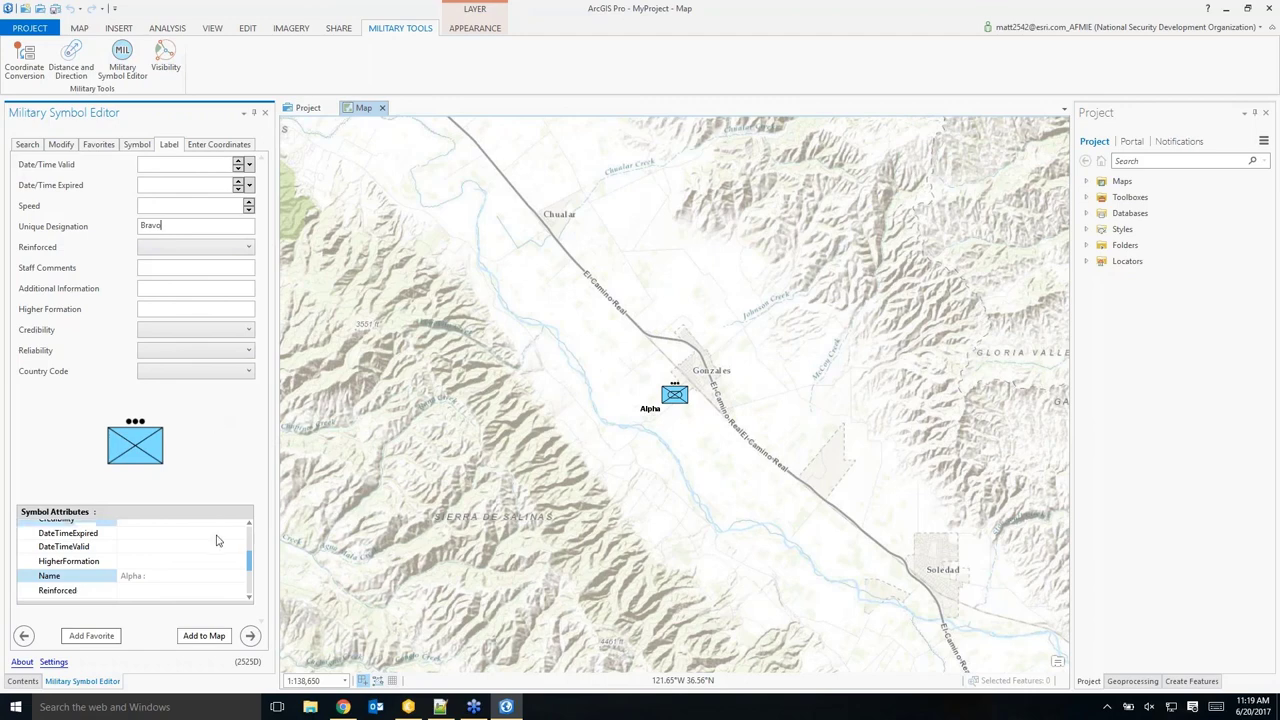
pyautogui.click(203, 636)
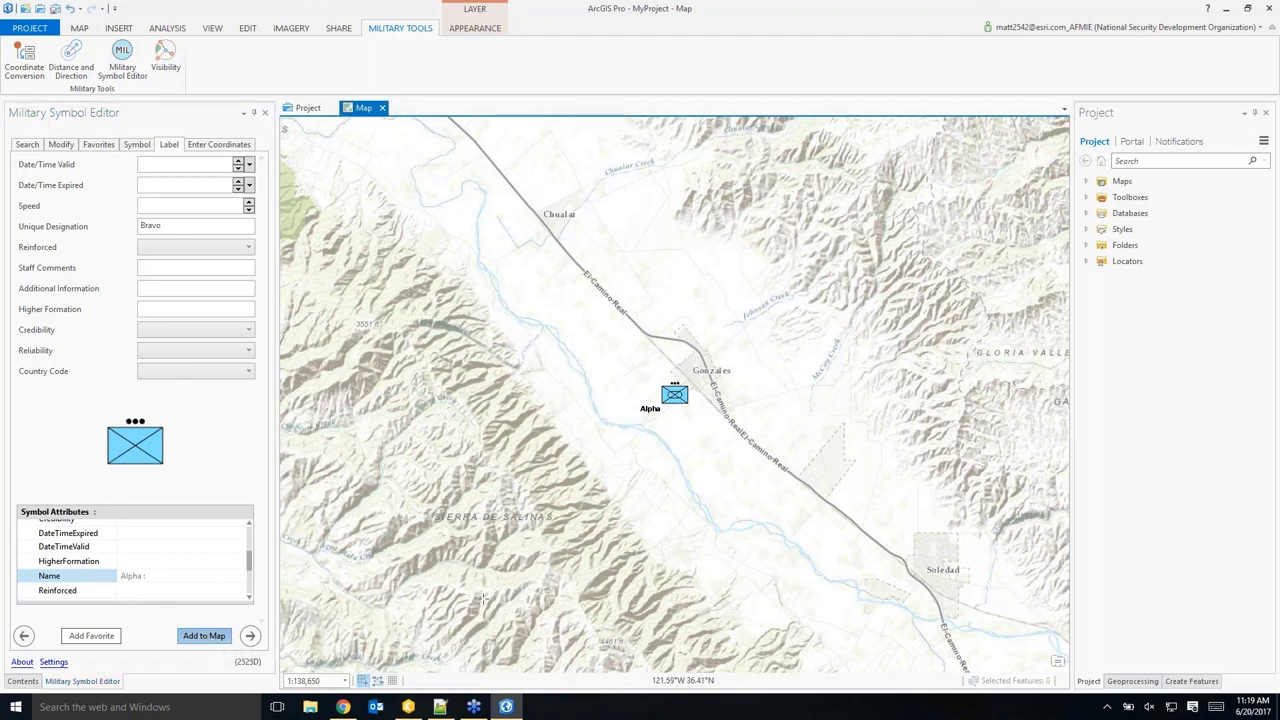
pyautogui.click(727, 343)
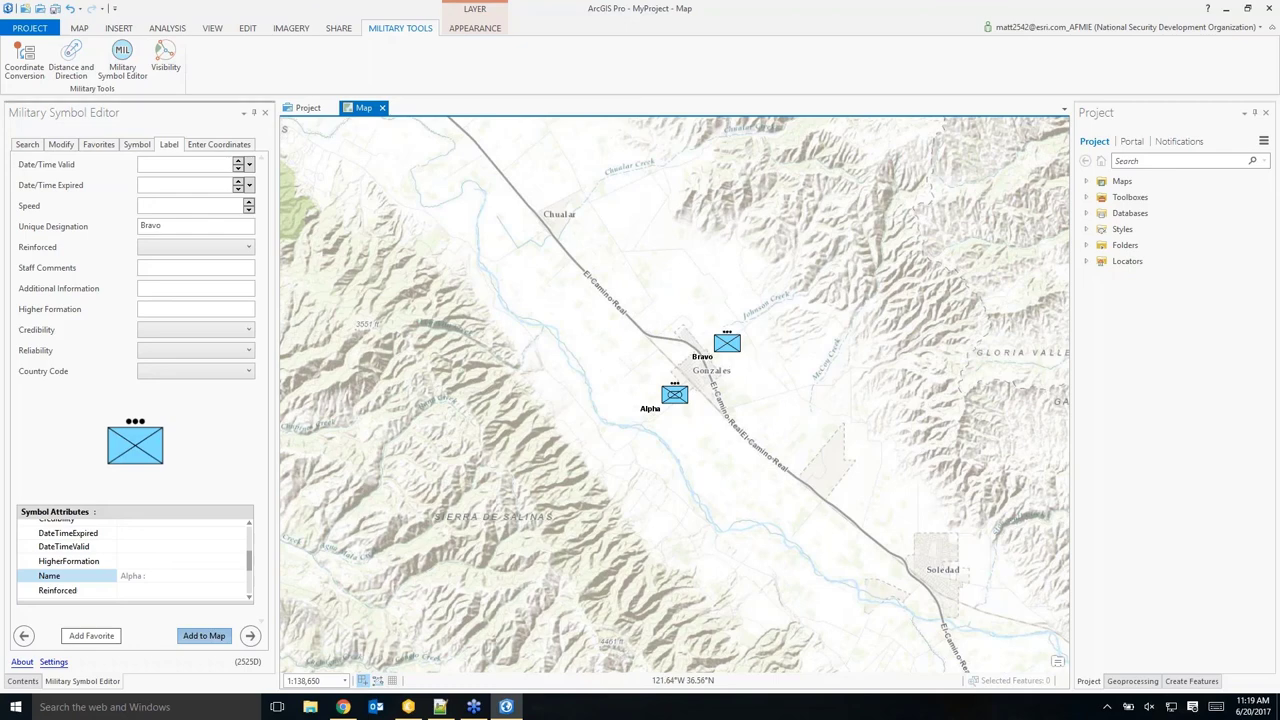
# Change the unique designation to Charlie and place this second friendly infantry symbol just south of Gonzales, beside the highway.
pyautogui.click(165, 225)
pyautogui.hotkey('ctrl', 'a')
pyautogui.write('Charl')
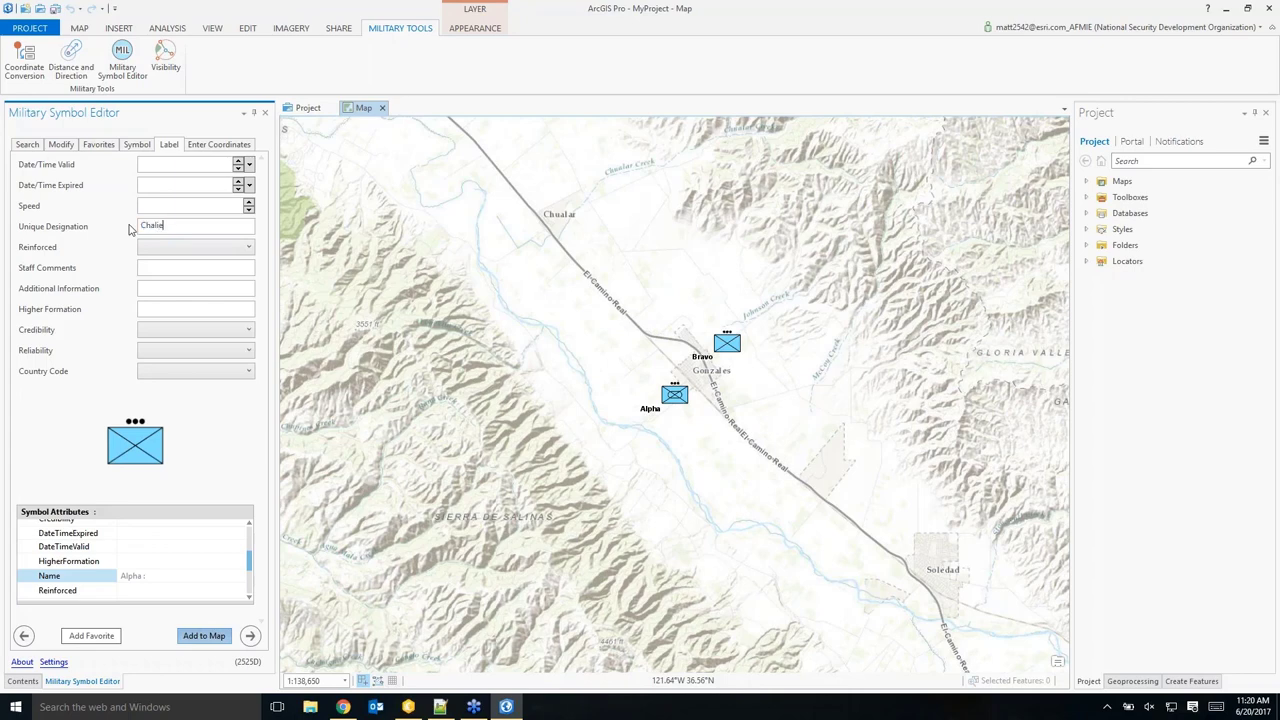
pyautogui.press('Left')
pyautogui.press('Left')
pyautogui.press('Left')
pyautogui.write('r')
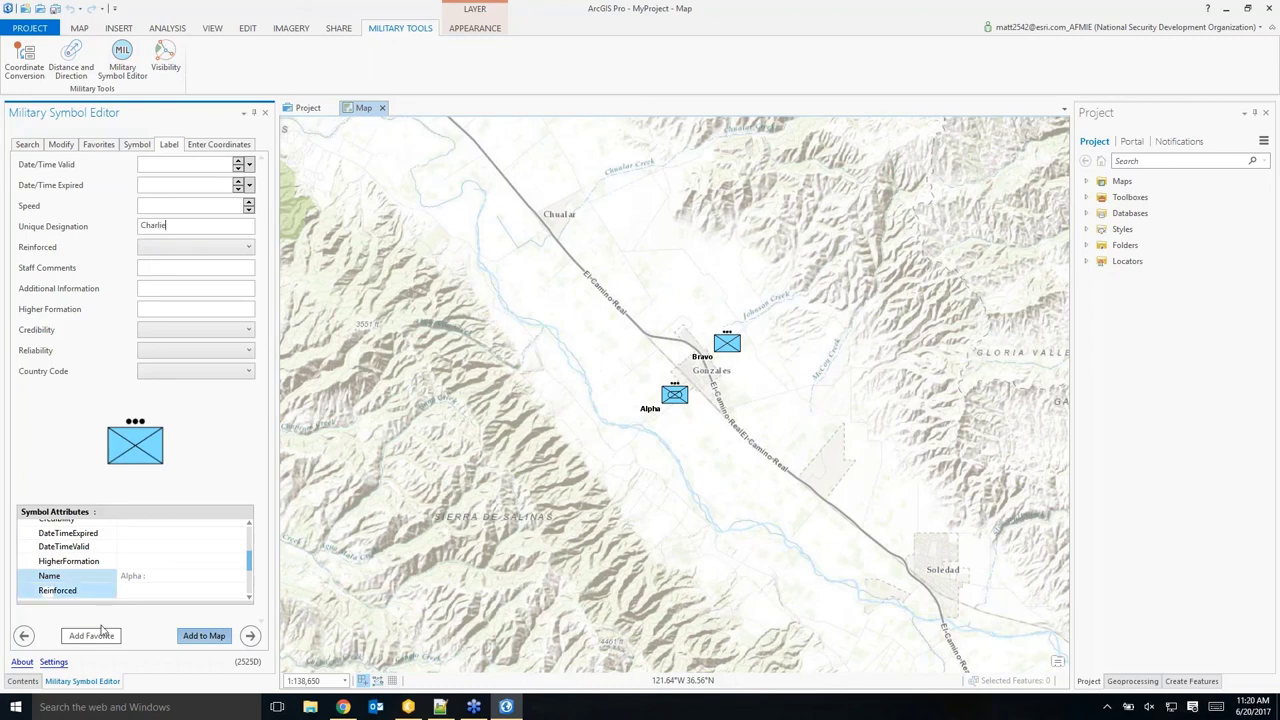
pyautogui.click(184, 637)
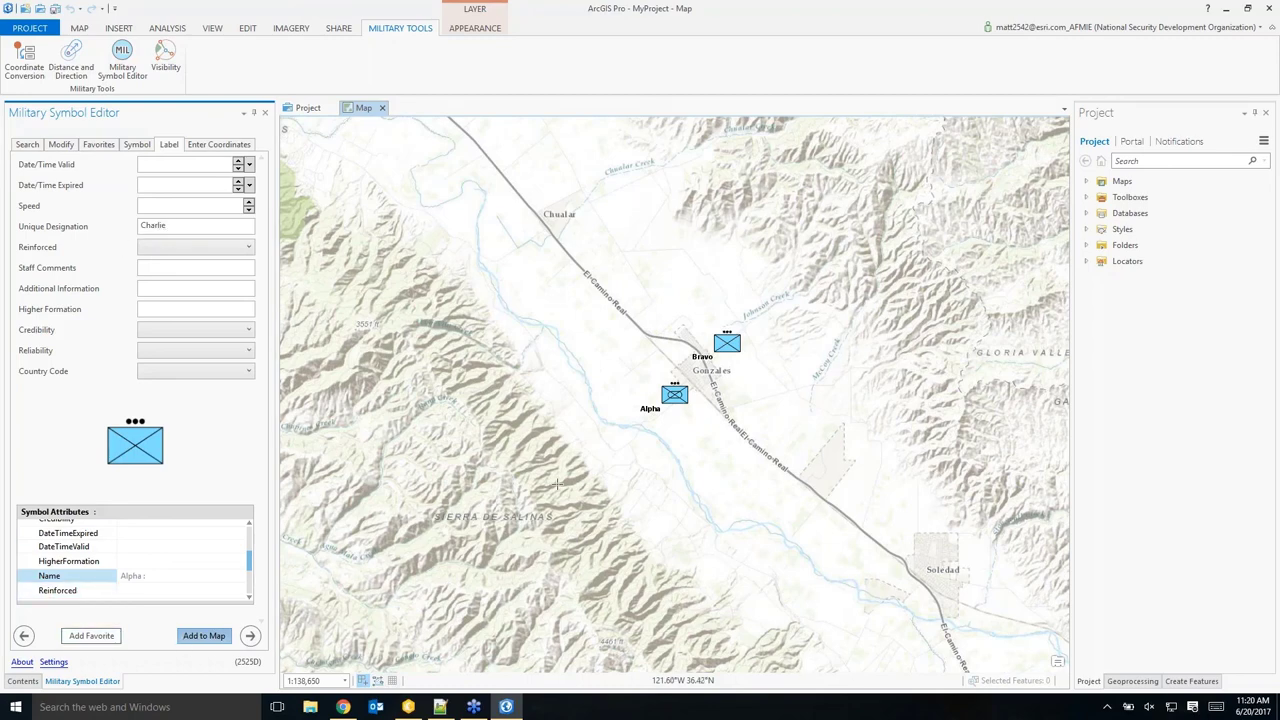
pyautogui.click(726, 411)
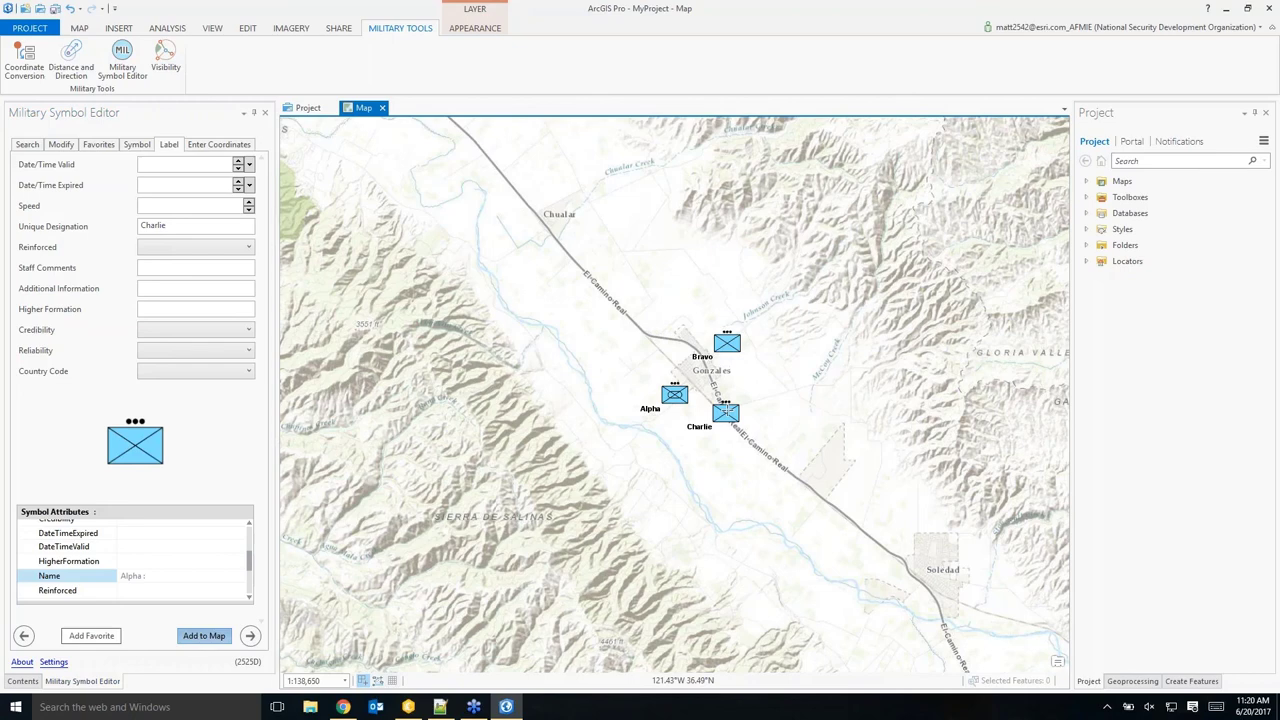
# Select the Infantry : Hostile symbol and set its status to Present and its echelon to Platoon/Detachment.
pyautogui.click(27, 145)
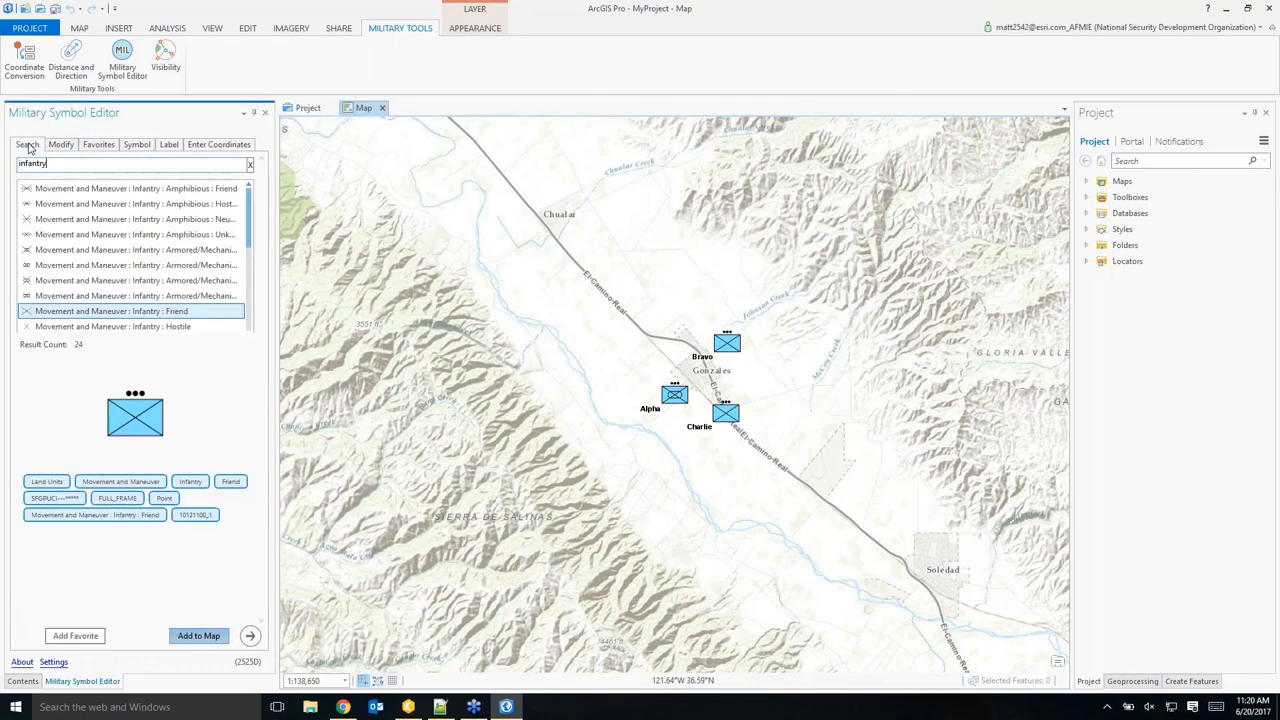
pyautogui.click(176, 327)
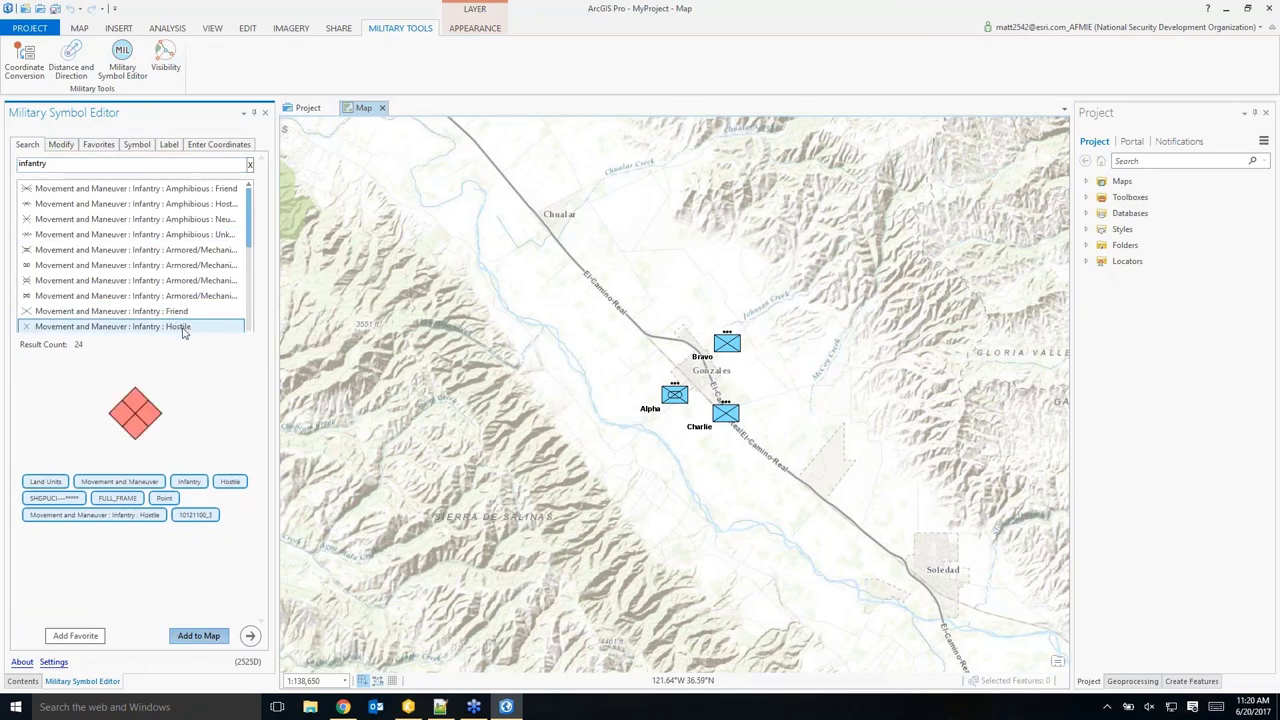
pyautogui.click(137, 145)
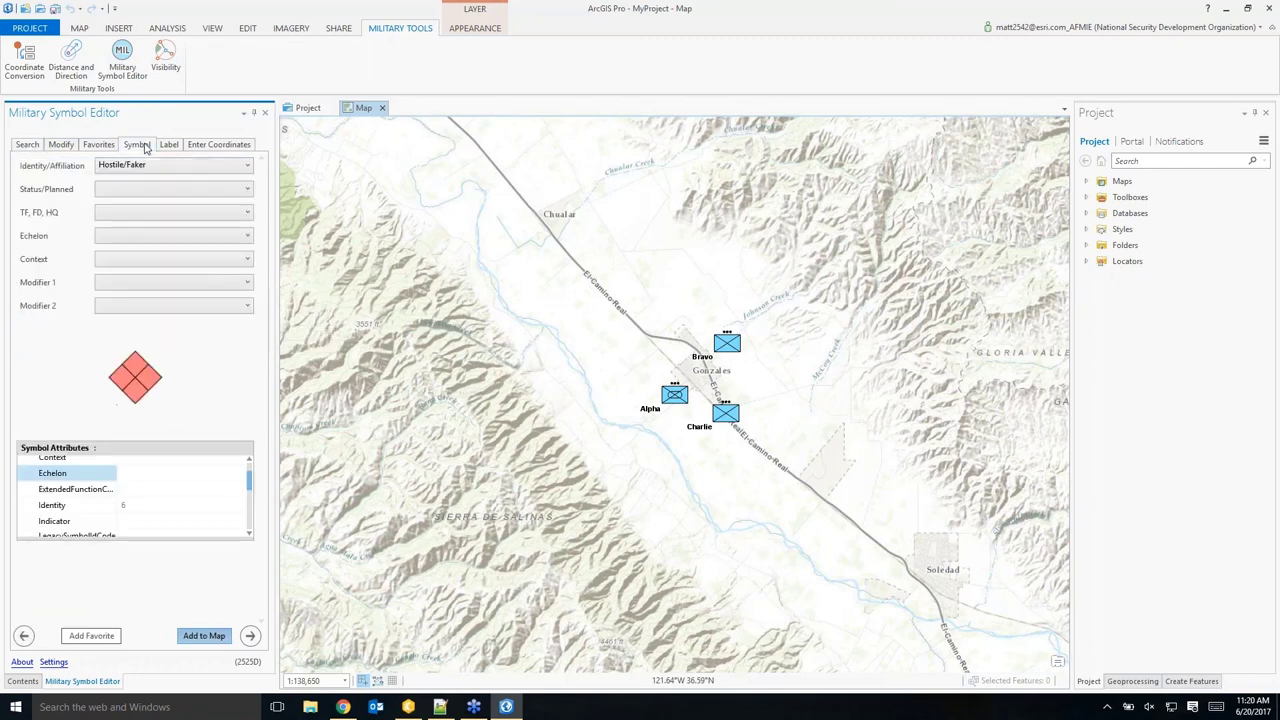
pyautogui.click(131, 189)
pyautogui.click(127, 209)
pyautogui.click(130, 235)
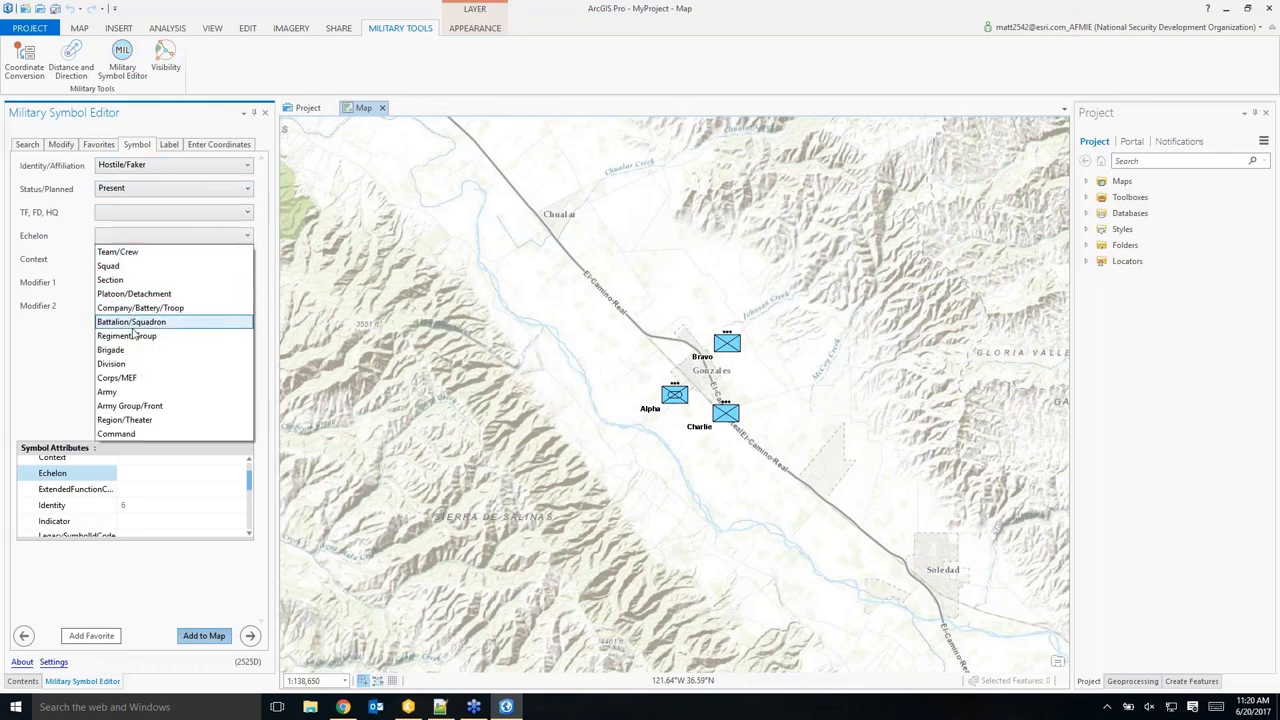
pyautogui.click(140, 294)
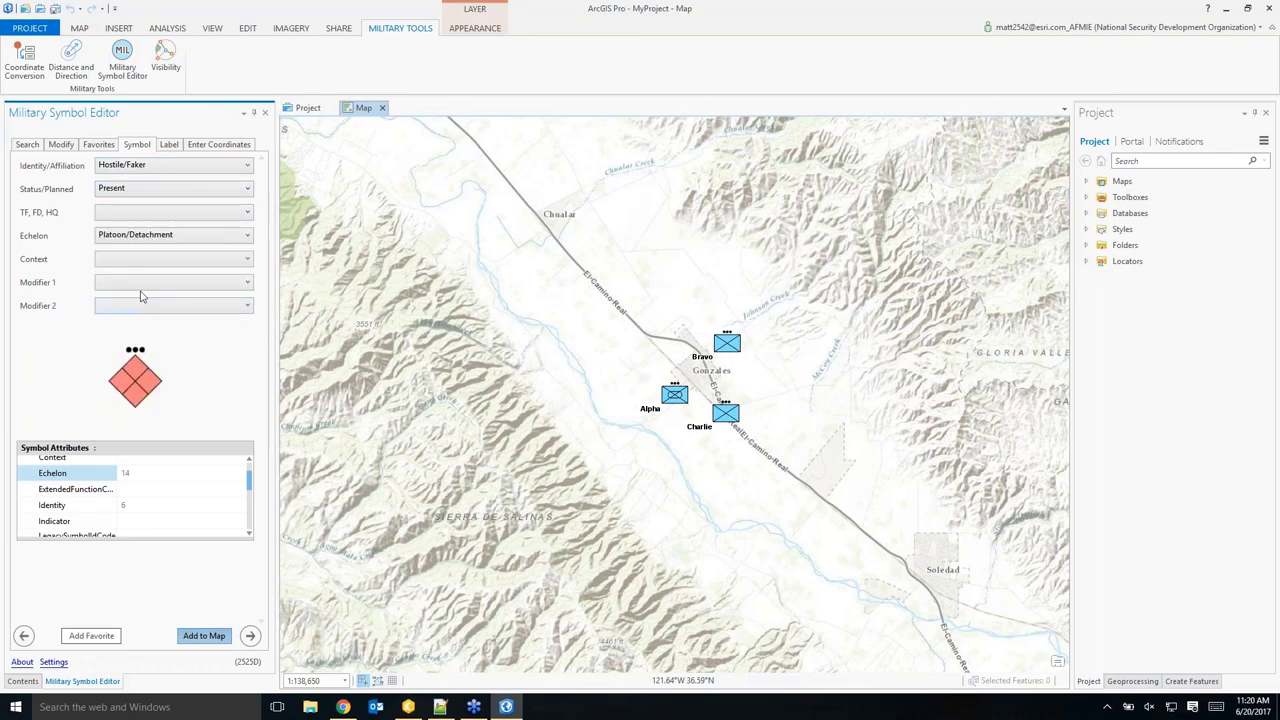
# Set the hostile symbol's unique designation to Aggressor and place it on the highway between Gonzales and Soledad.
pyautogui.click(169, 145)
pyautogui.click(162, 225)
pyautogui.write('Aggressor')
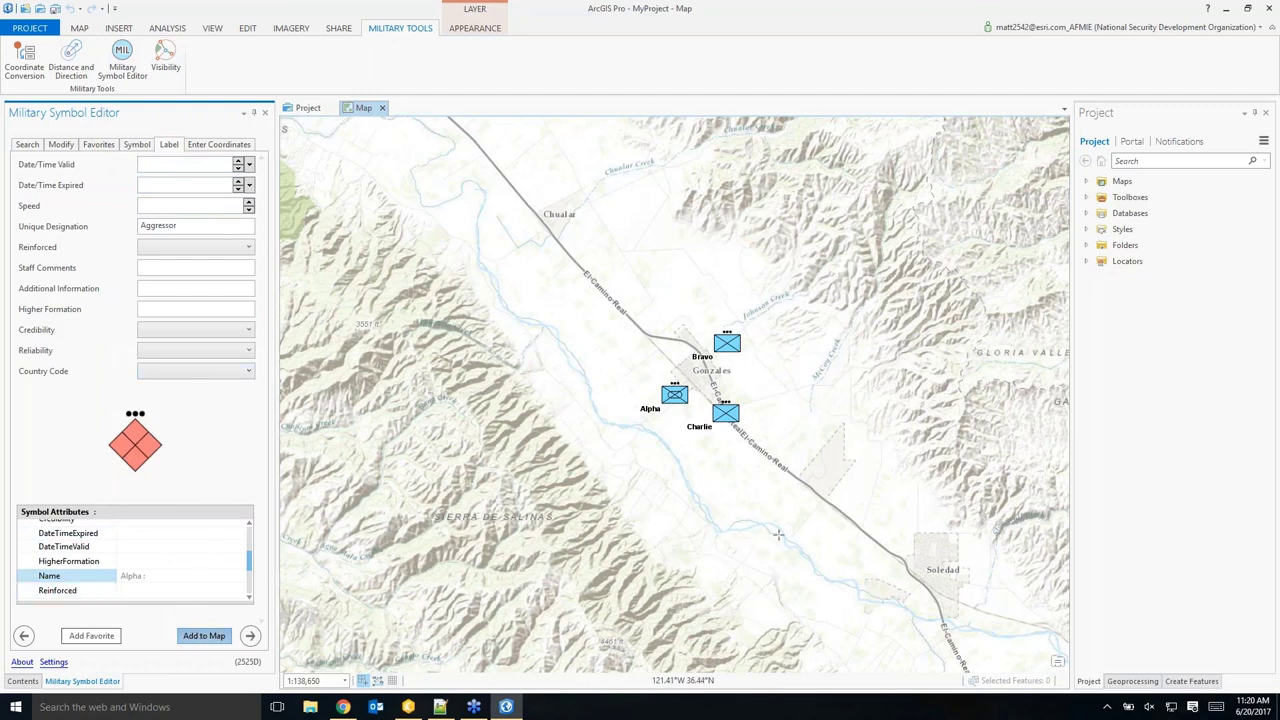
pyautogui.click(824, 502)
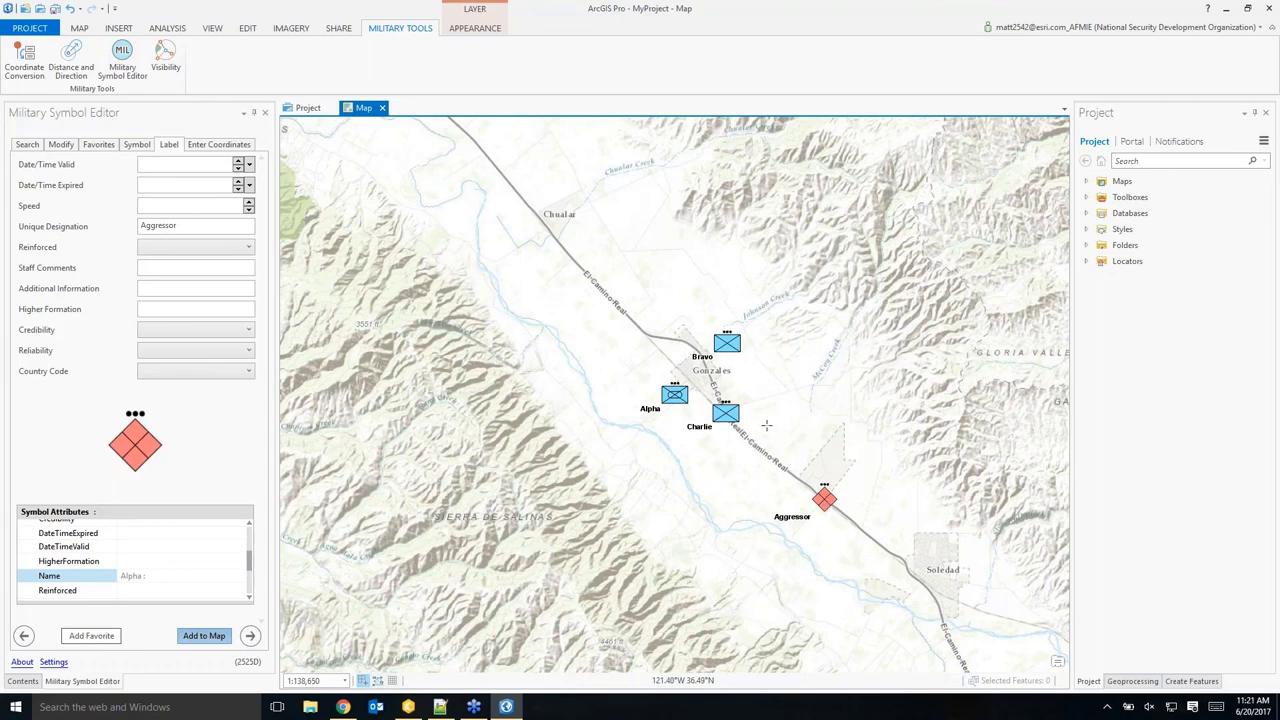
# Search the military symbols for "axis" and select Maneuver Areas : Axis of Advance : Main Attack : Friend.
pyautogui.click(28, 144)
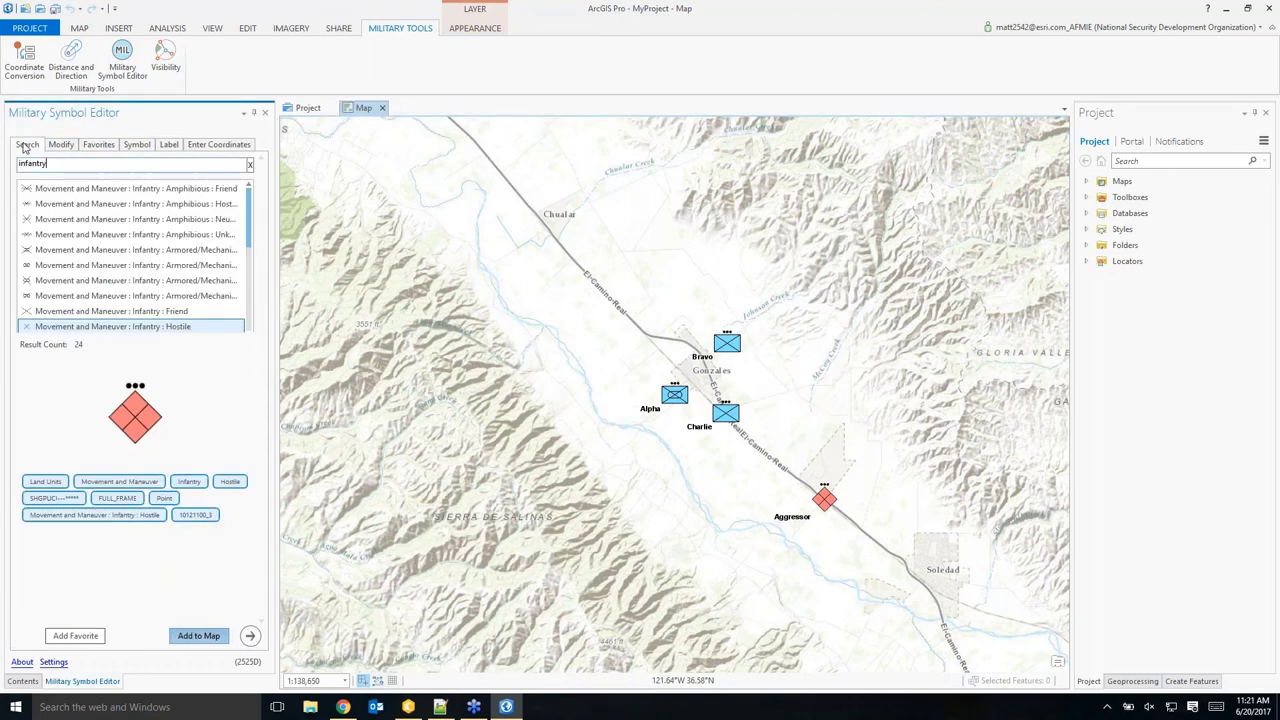
pyautogui.moveTo(56, 163); pyautogui.dragTo(2, 160)
pyautogui.press('BackSpace')
pyautogui.write('axis')
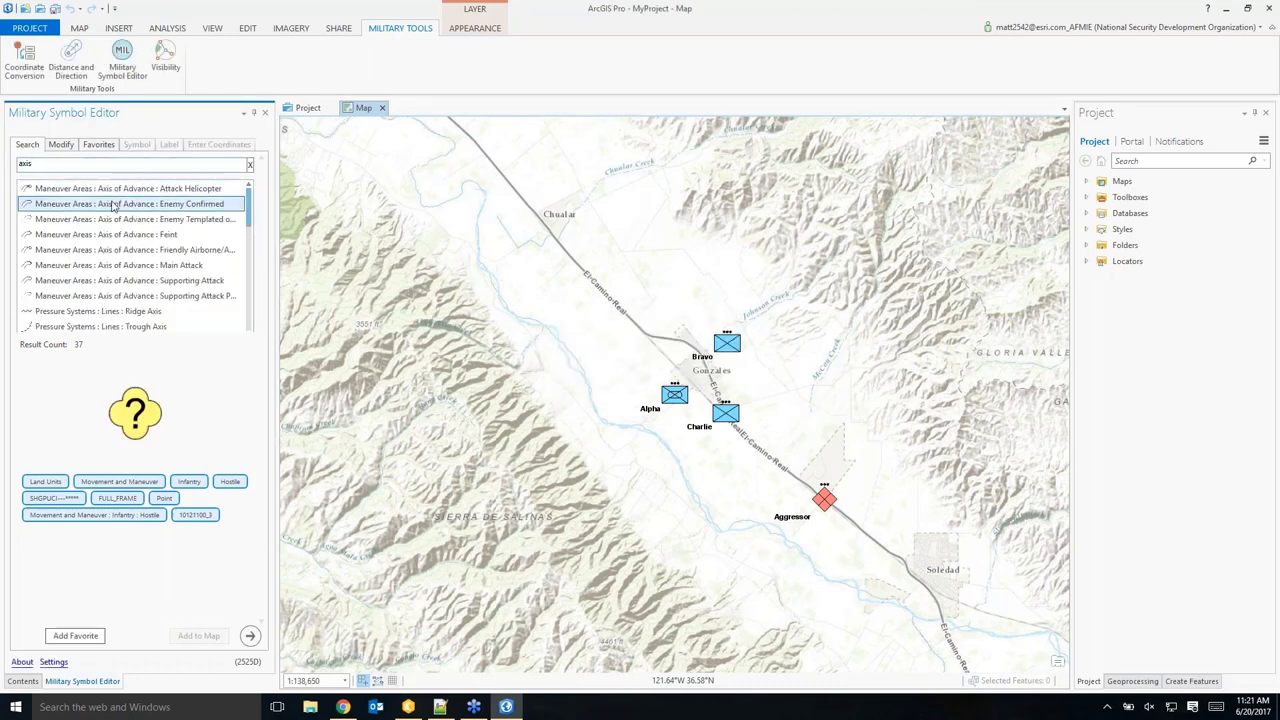
pyautogui.scroll(-1, 120, 230)
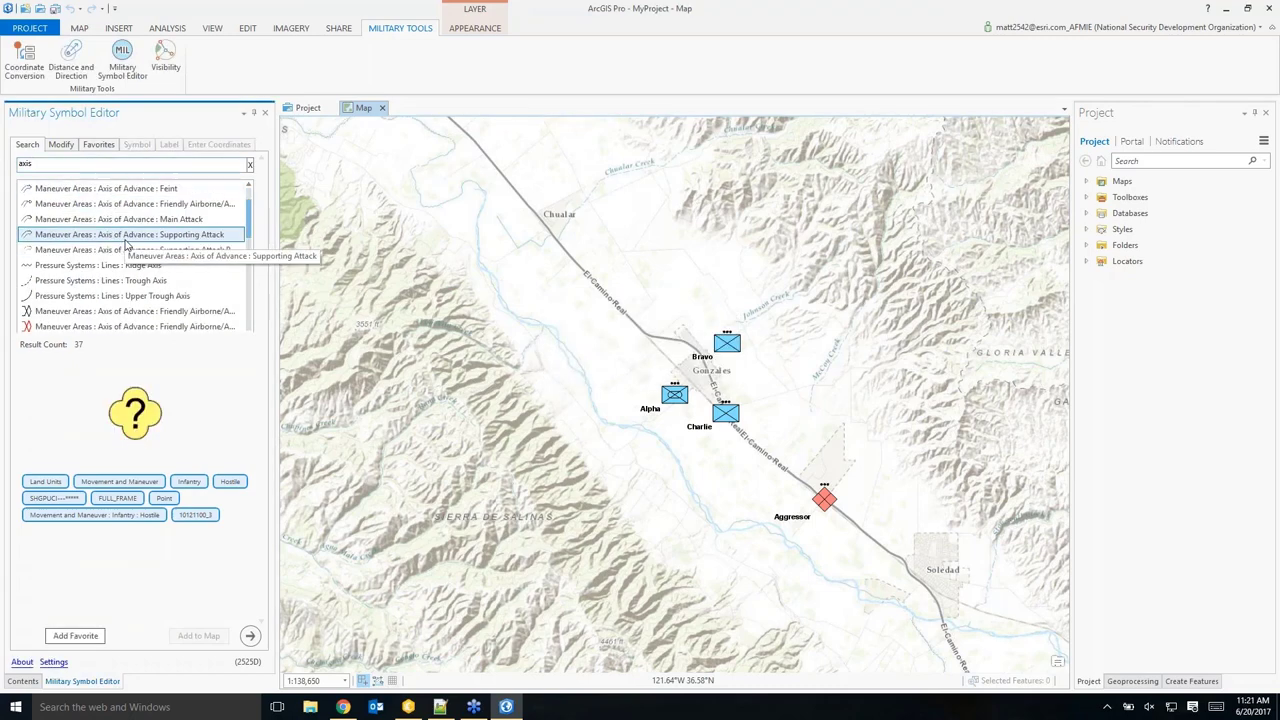
pyautogui.click(120, 265)
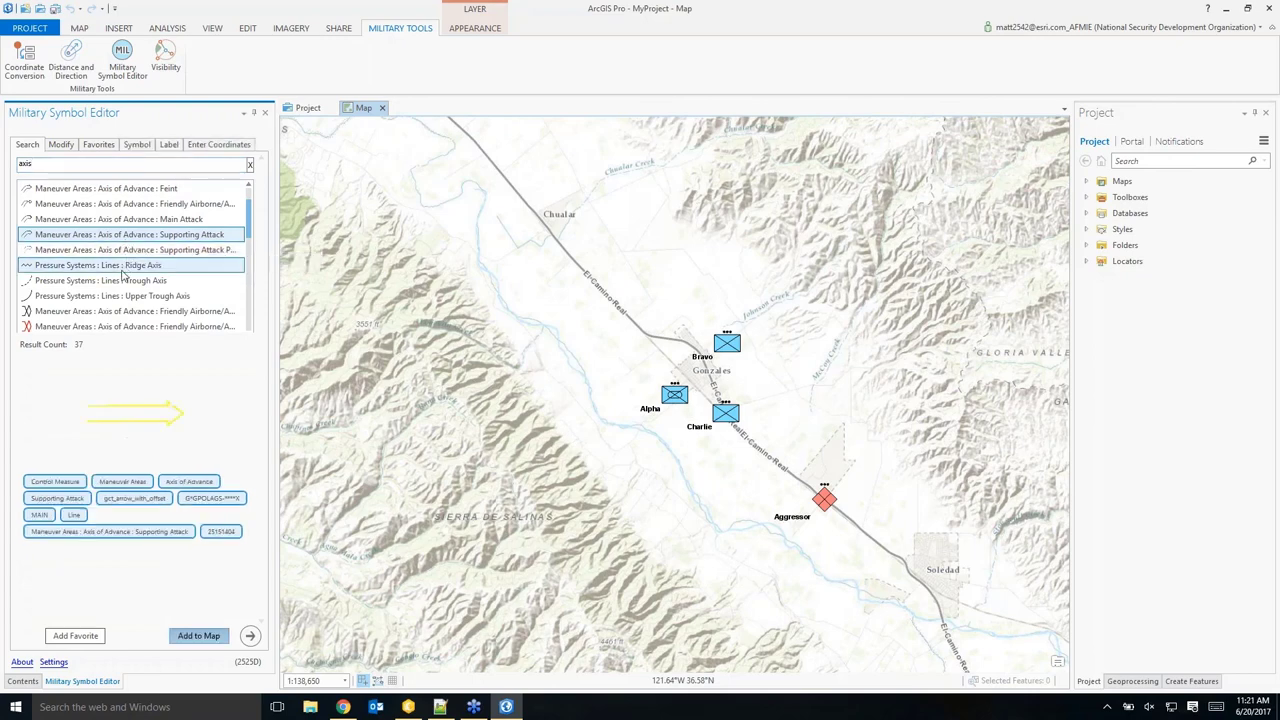
pyautogui.click(120, 281)
pyautogui.scroll(-1, 120, 289)
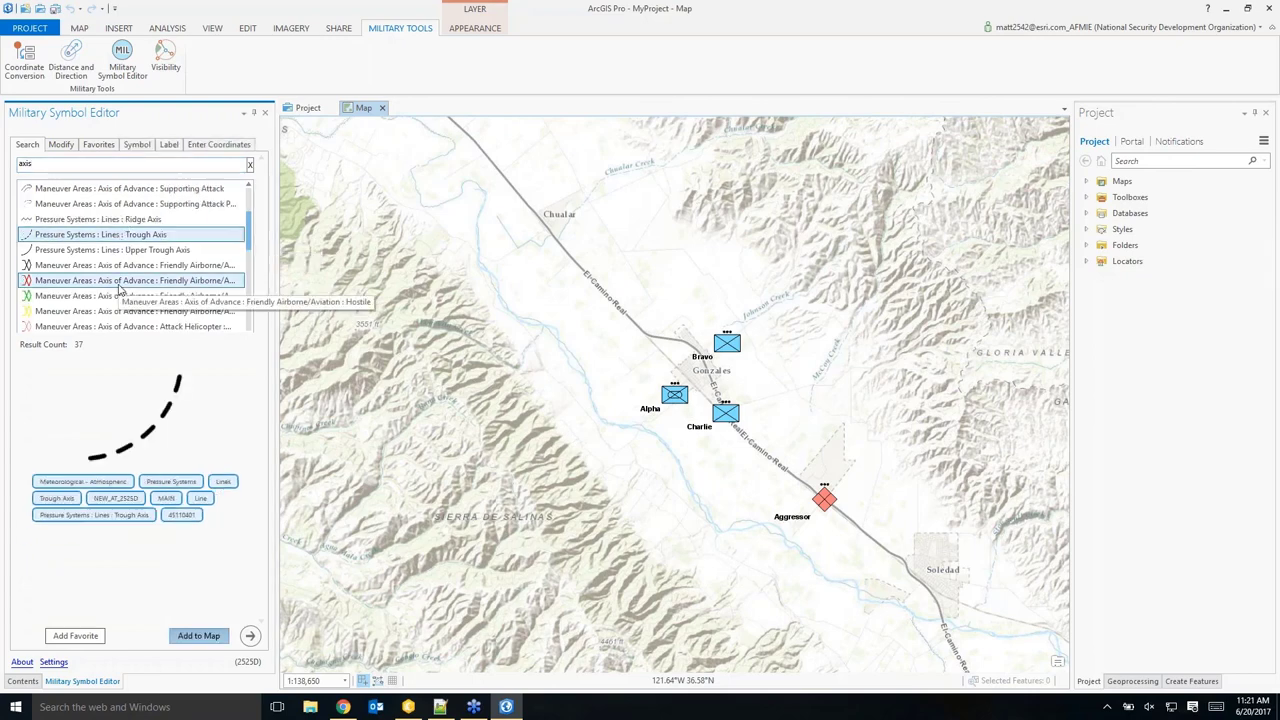
pyautogui.scroll(-3, 120, 292)
pyautogui.scroll(-2, 120, 280)
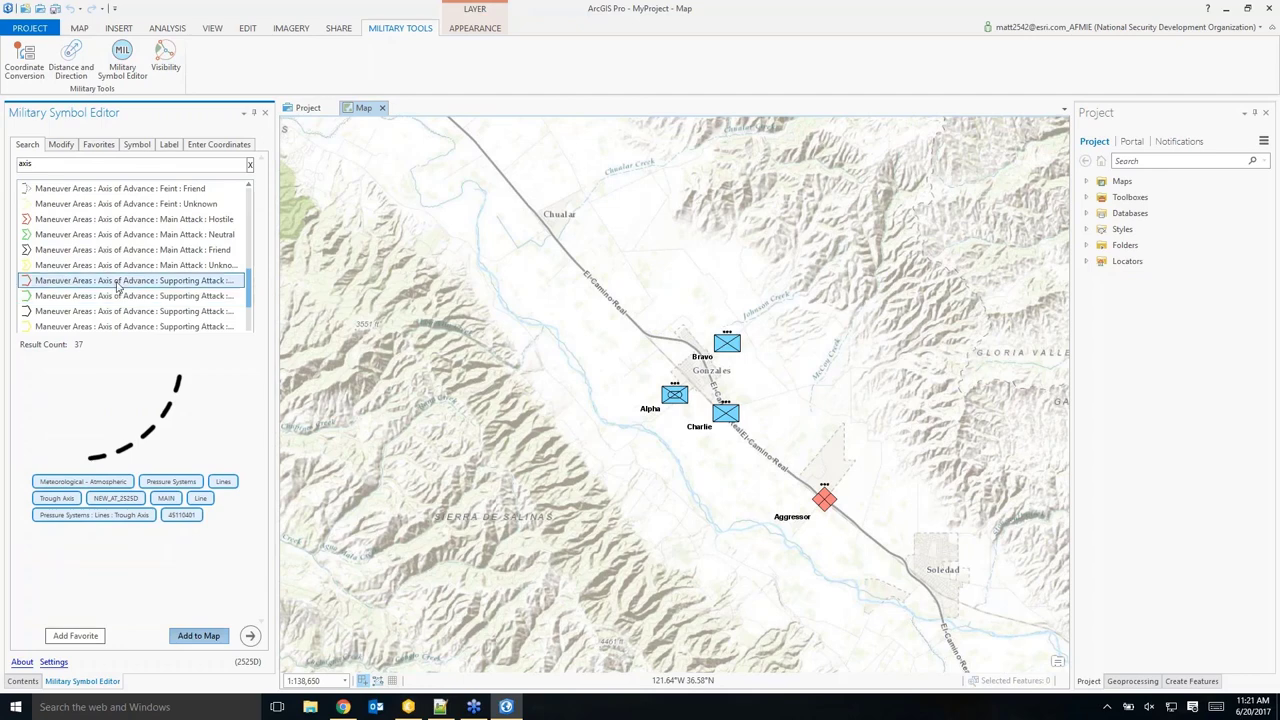
pyautogui.click(120, 250)
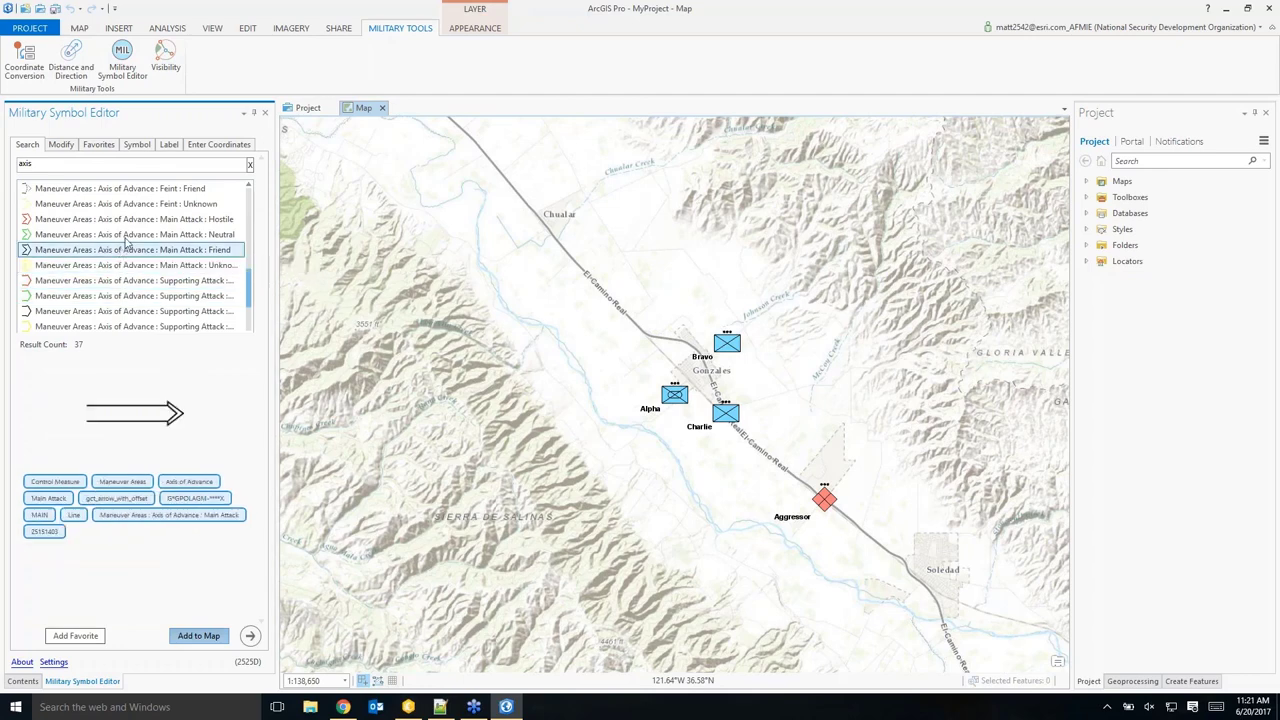
# Set the axis of advance symbol's status to Present and choose an echelon for it.
pyautogui.click(130, 147)
pyautogui.click(131, 189)
pyautogui.click(130, 205)
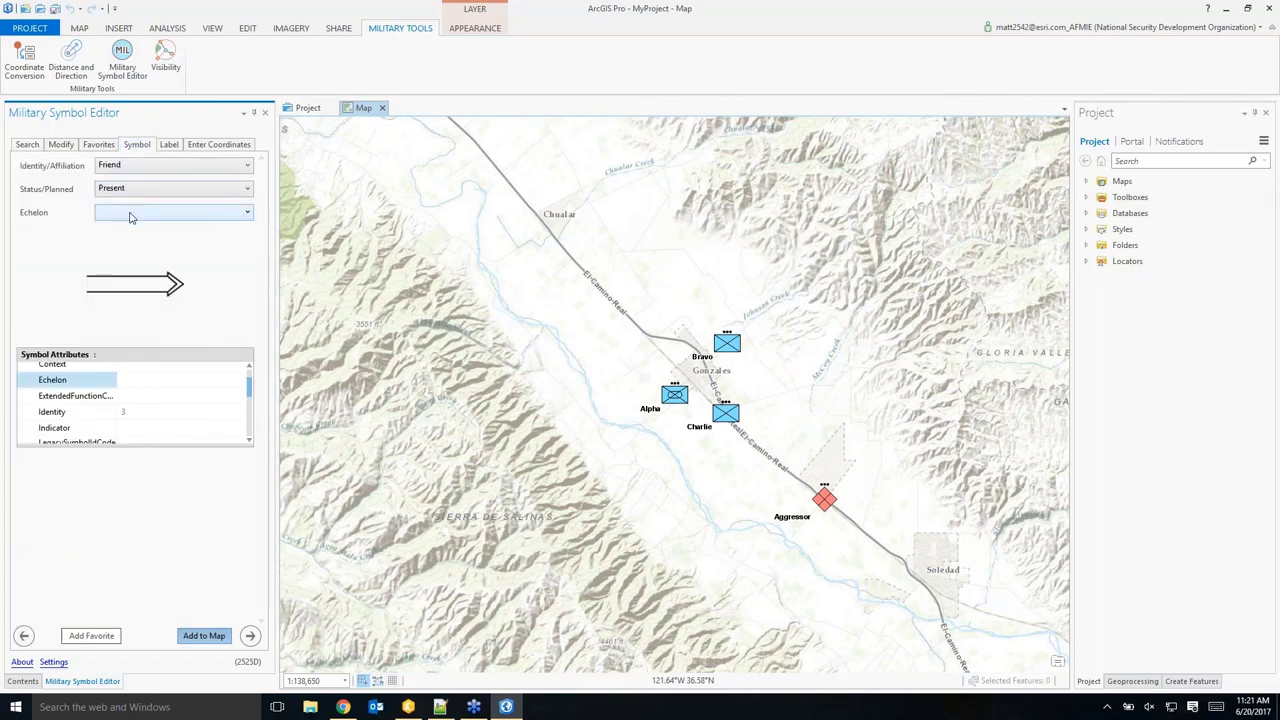
pyautogui.click(130, 212)
pyautogui.click(139, 270)
# Set the axis's unique designation to TIGER and draw it along the highway from Chualar through Gonzales to just short of the Aggressor symbol.
pyautogui.click(169, 145)
pyautogui.click(173, 227)
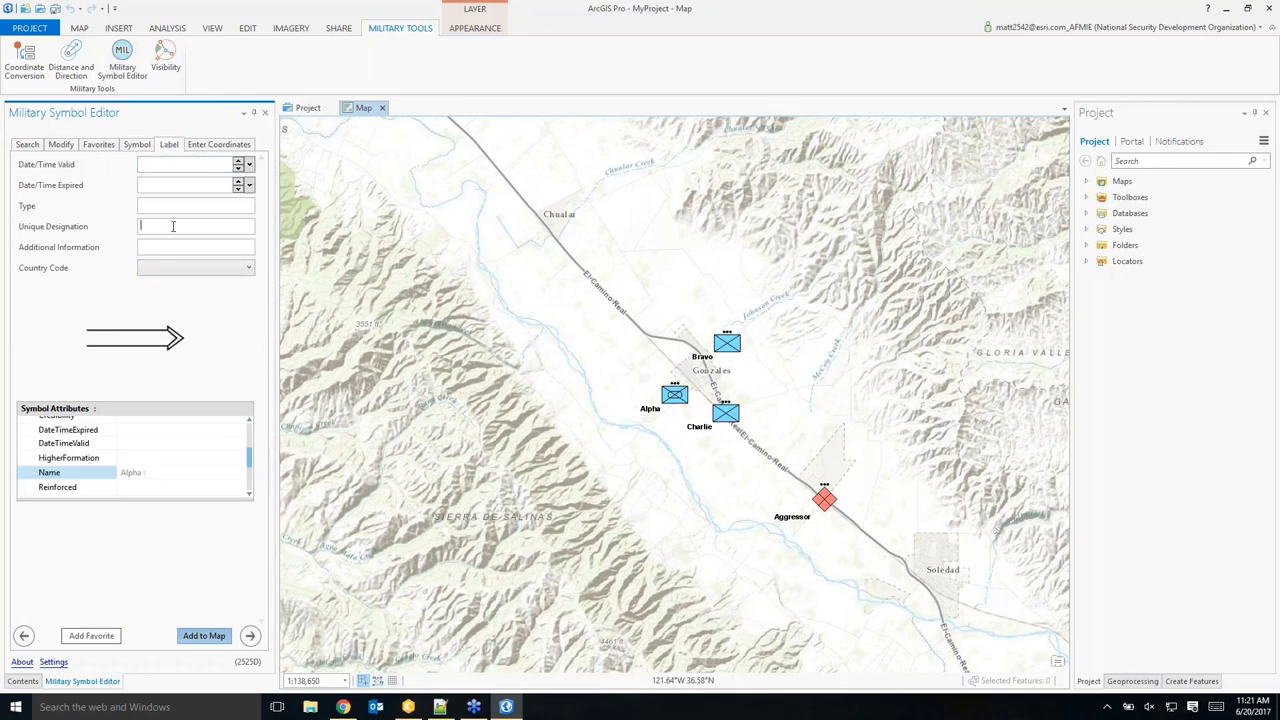
pyautogui.write('TIGER')
pyautogui.click(548, 218)
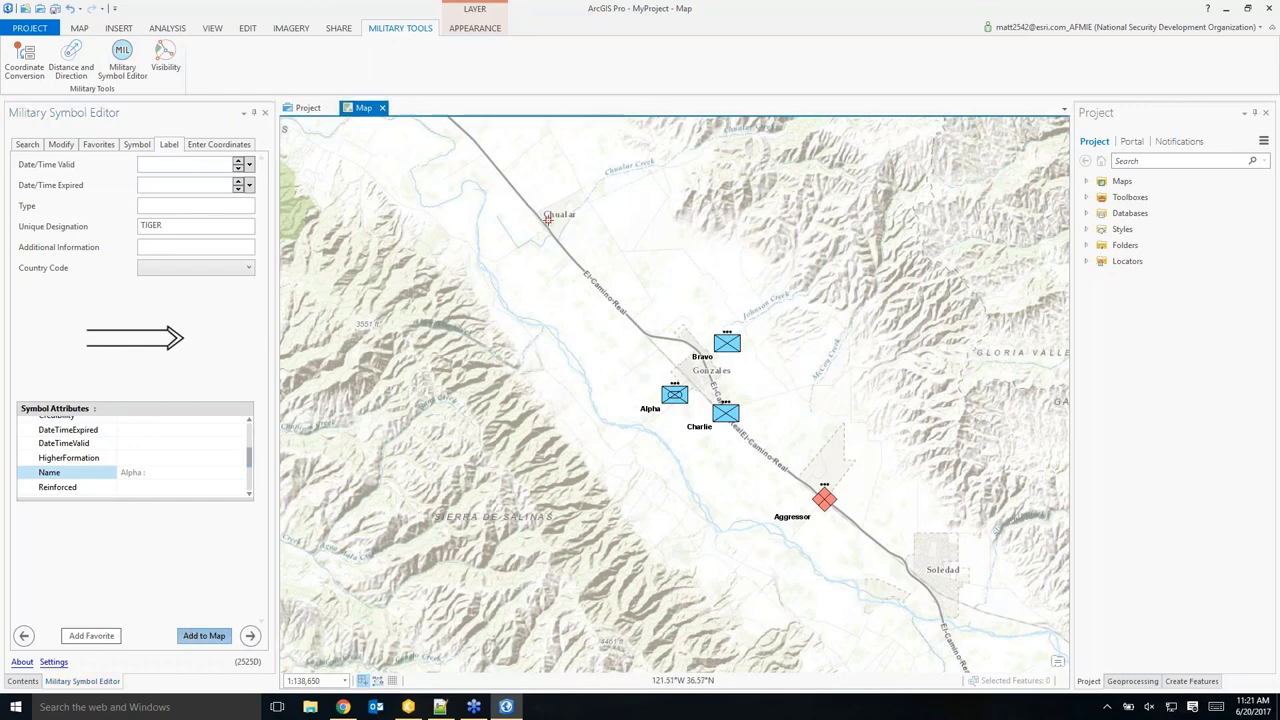
pyautogui.click(657, 346)
pyautogui.click(707, 387)
pyautogui.doubleClick(799, 479)
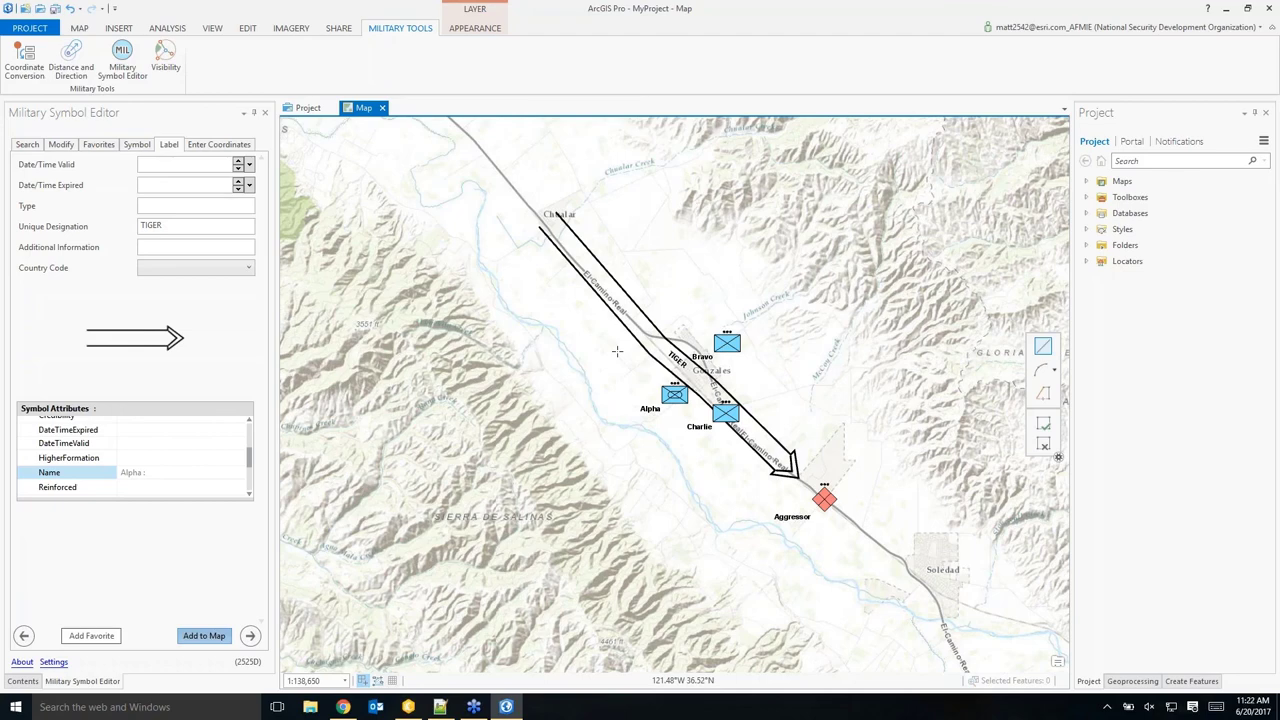
# Search the military symbols for "phase" and select Maneuver Lines : Phase Line : Friend.
pyautogui.click(27, 144)
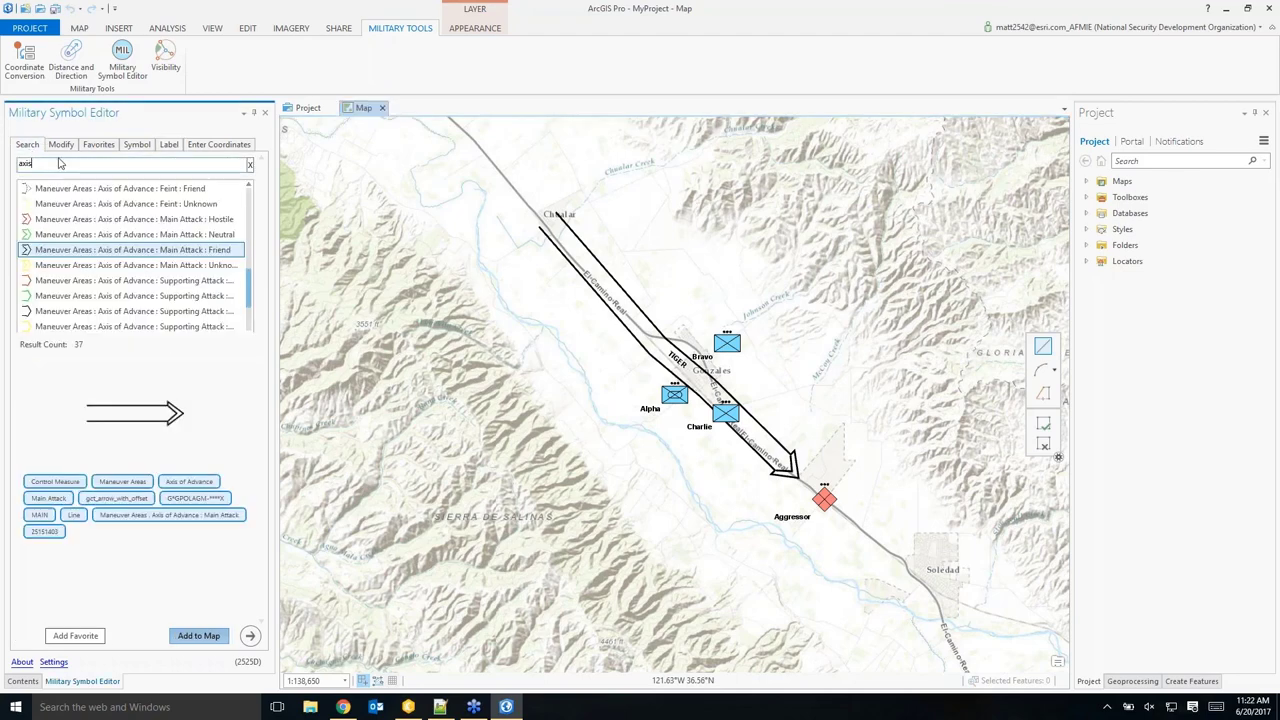
pyautogui.moveTo(60, 163); pyautogui.dragTo(4, 172)
pyautogui.press('BackSpace')
pyautogui.write('phase')
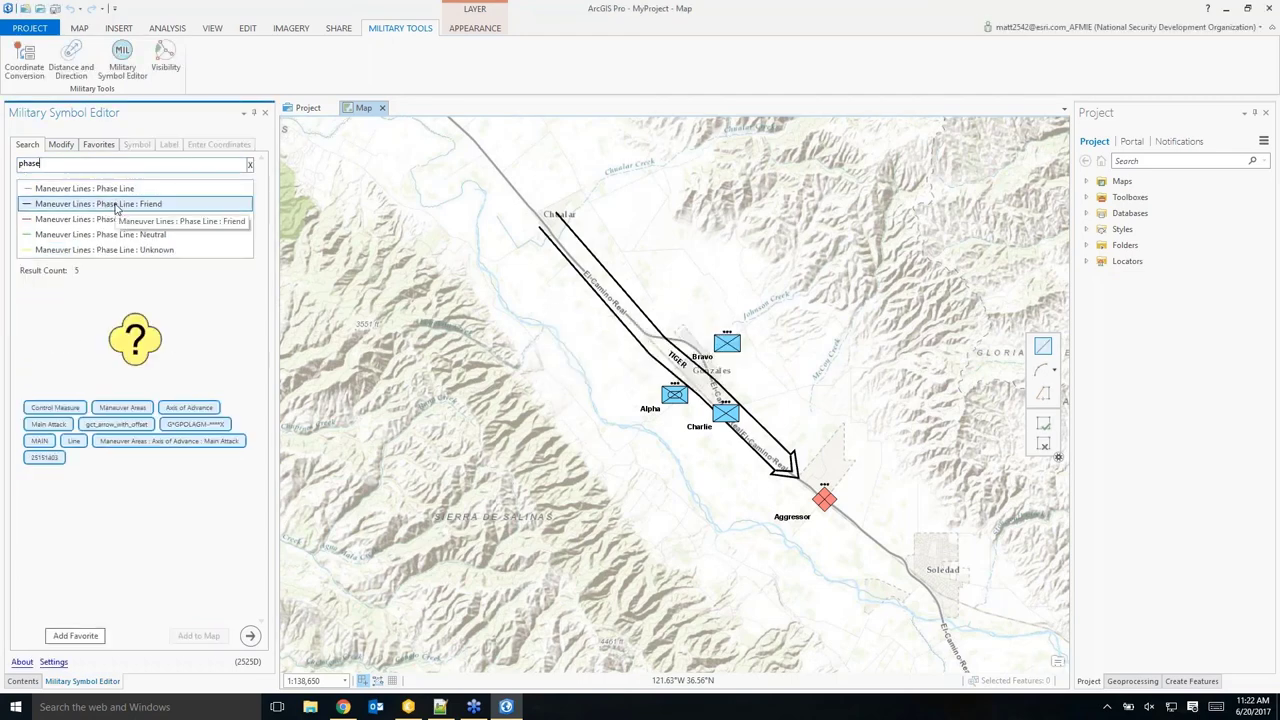
pyautogui.click(116, 207)
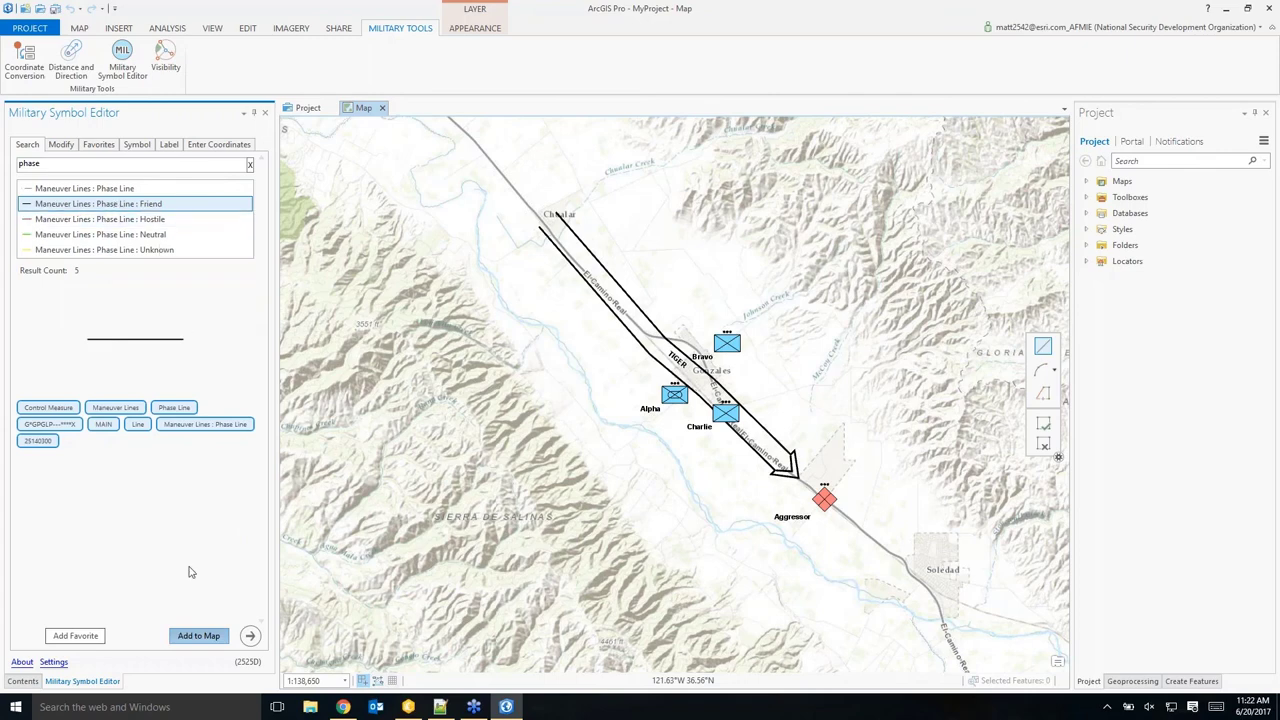
# Draw three parallel friendly phase lines across the TIGER axis: near Chualar, just northwest of Gonzales, and near the arrowhead.
pyautogui.click(199, 636)
pyautogui.click(482, 293)
pyautogui.doubleClick(674, 170)
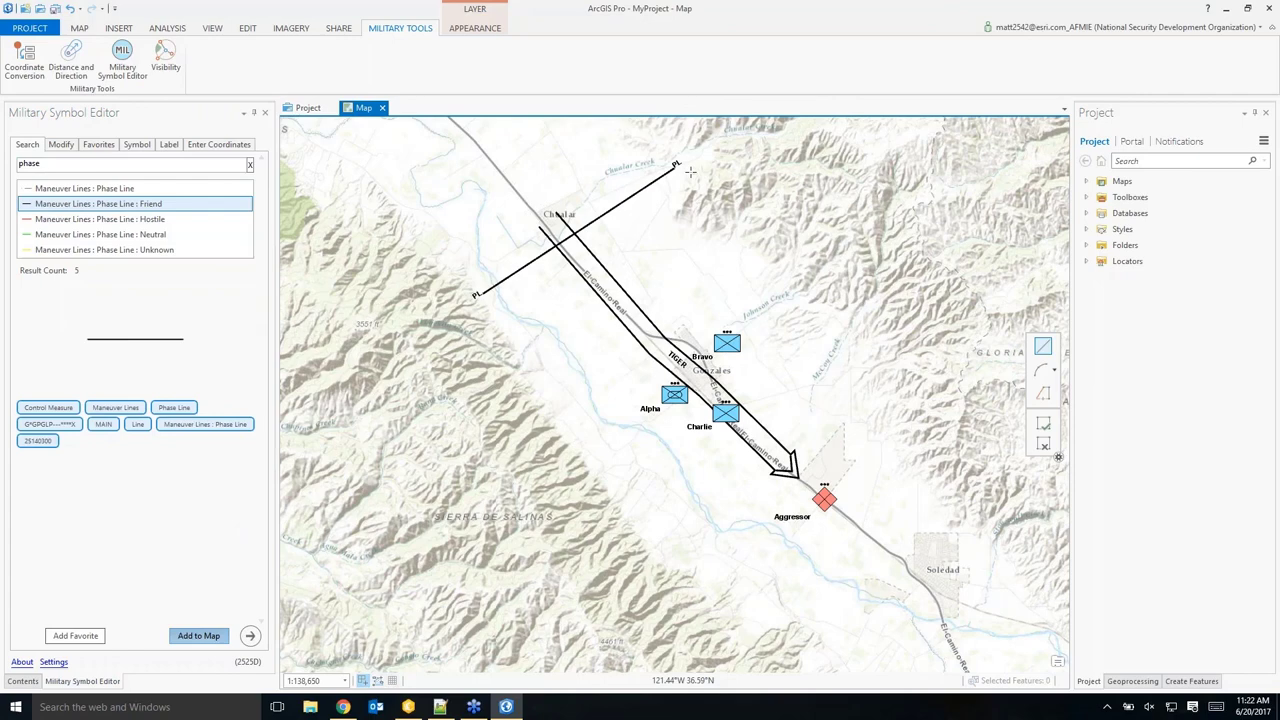
pyautogui.click(567, 420)
pyautogui.doubleClick(768, 262)
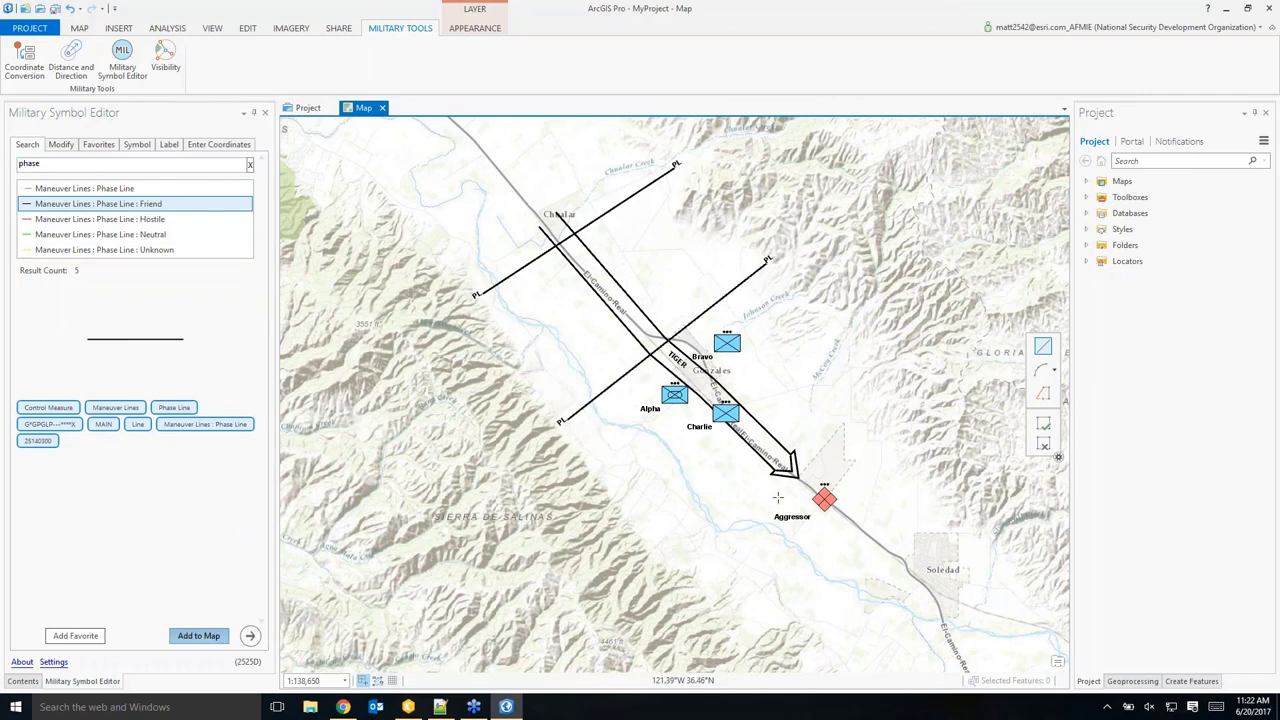
pyautogui.click(666, 545)
pyautogui.doubleClick(859, 373)
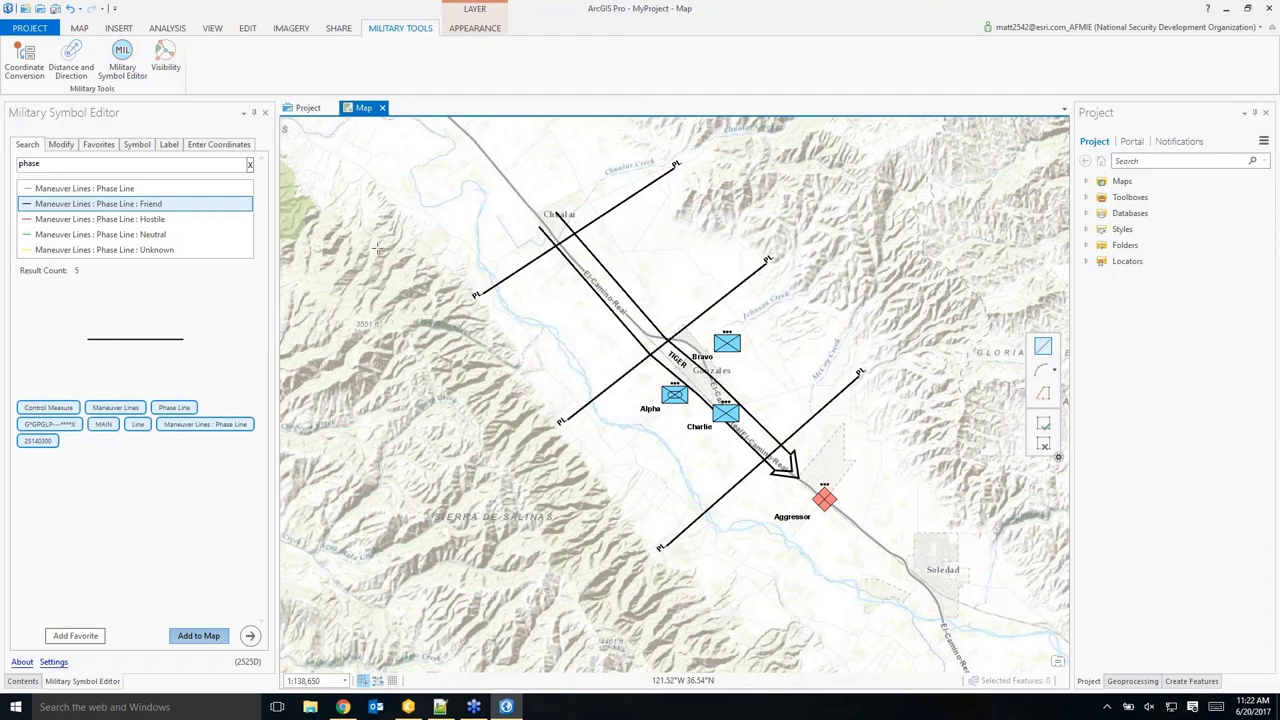
# Search the military symbols for "checkpoint" and select Command and Control Points : Checkpoint : Friend.
pyautogui.moveTo(44, 164); pyautogui.dragTo(8, 172)
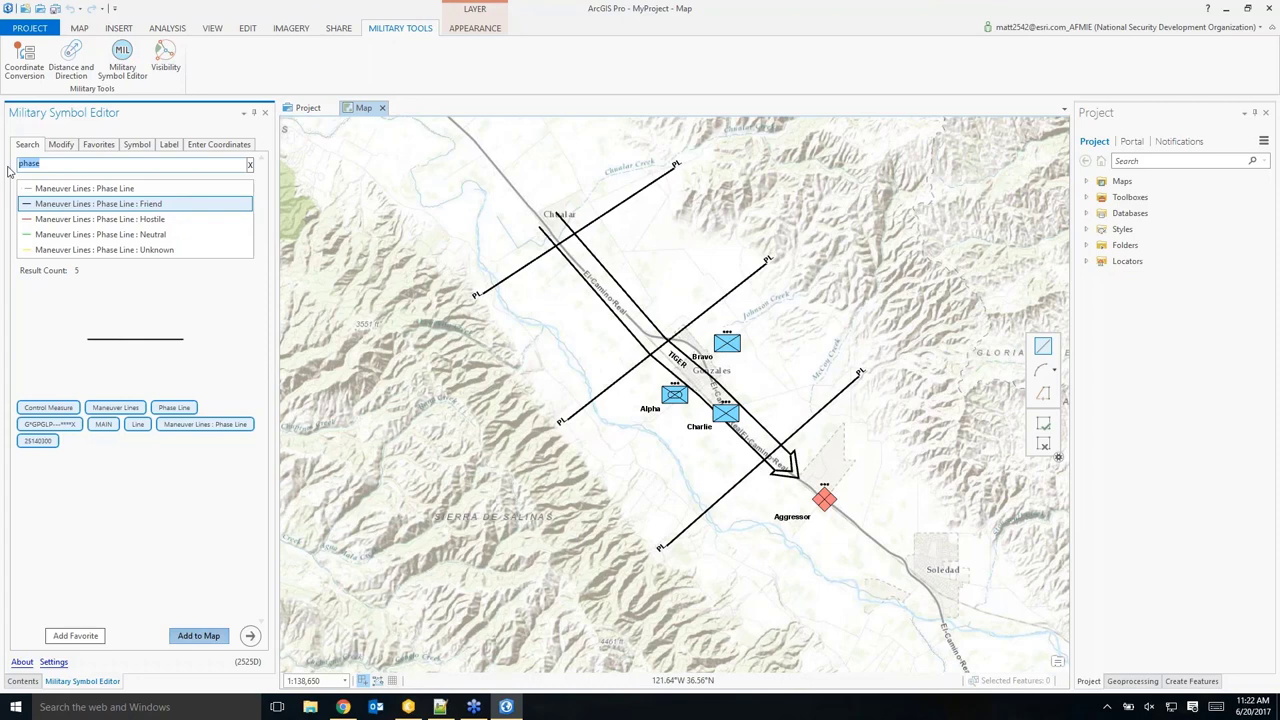
pyautogui.write('checkpoint')
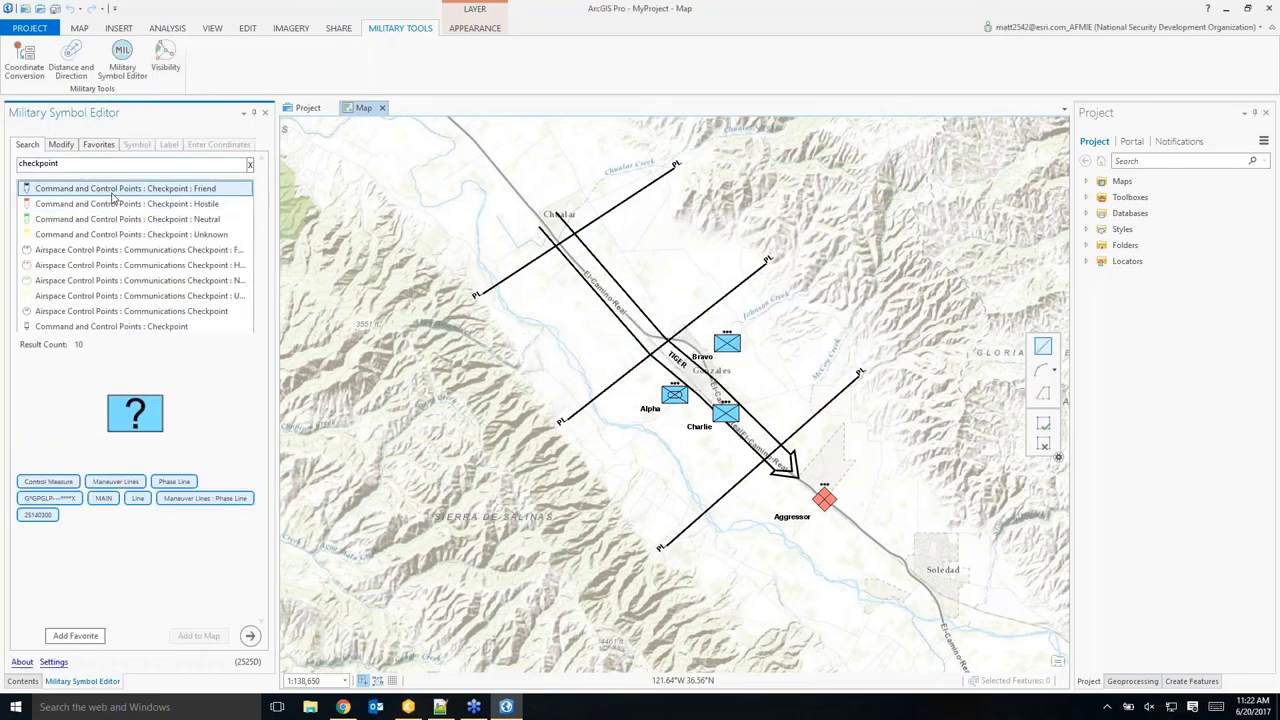
pyautogui.click(113, 192)
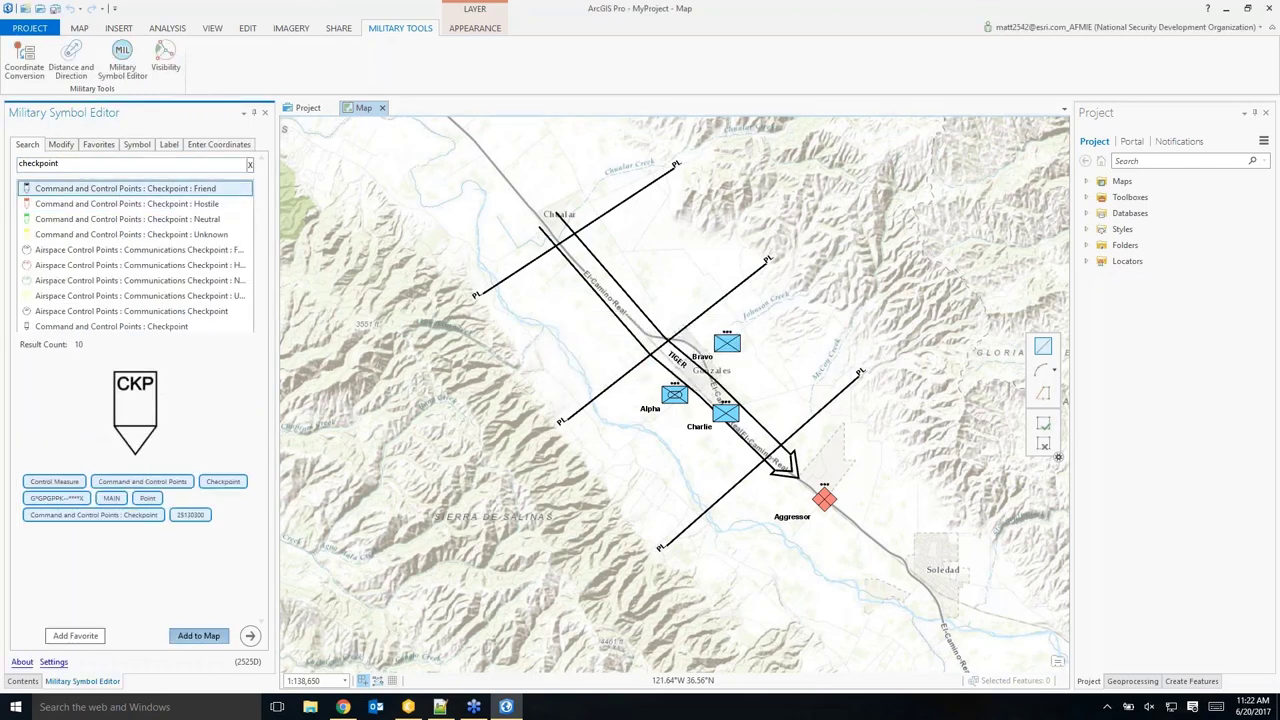
# Set the checkpoint's unique designation to BLUE and place it where the middle phase line crosses the highway northwest of Gonzales.
pyautogui.click(138, 148)
pyautogui.click(168, 146)
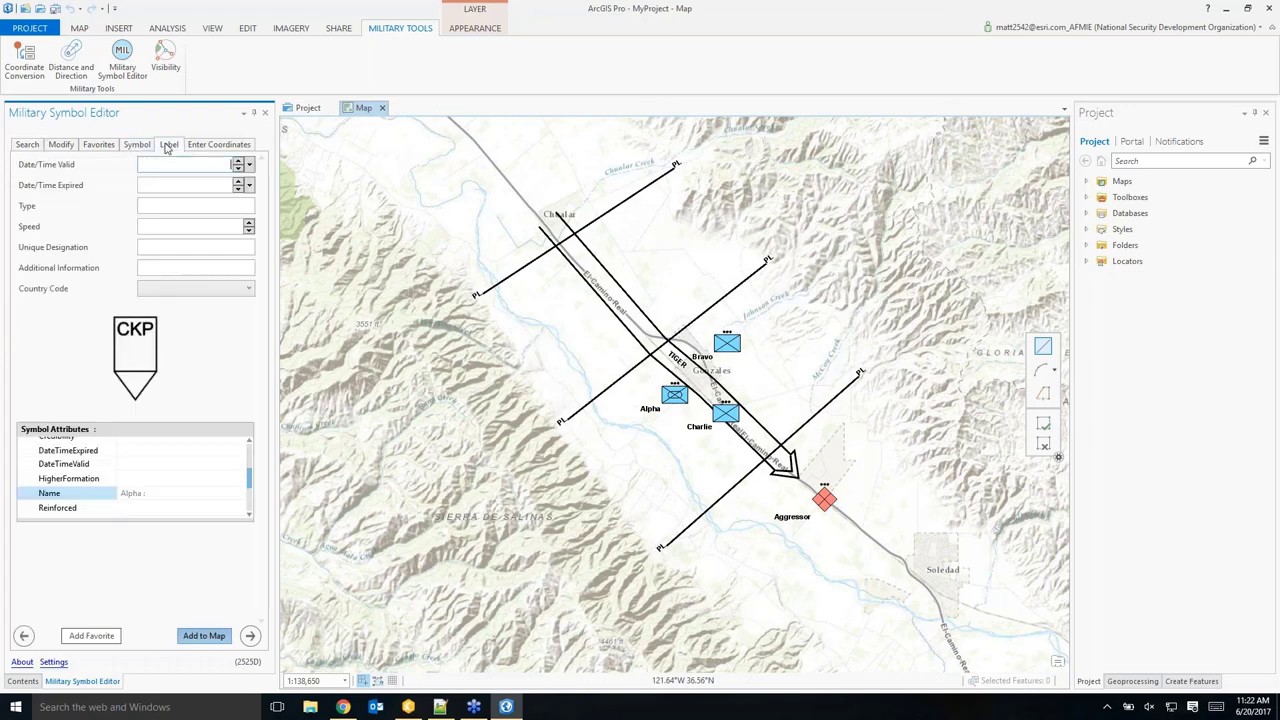
pyautogui.click(174, 246)
pyautogui.write('BLUE')
pyautogui.click(203, 638)
pyautogui.click(668, 331)
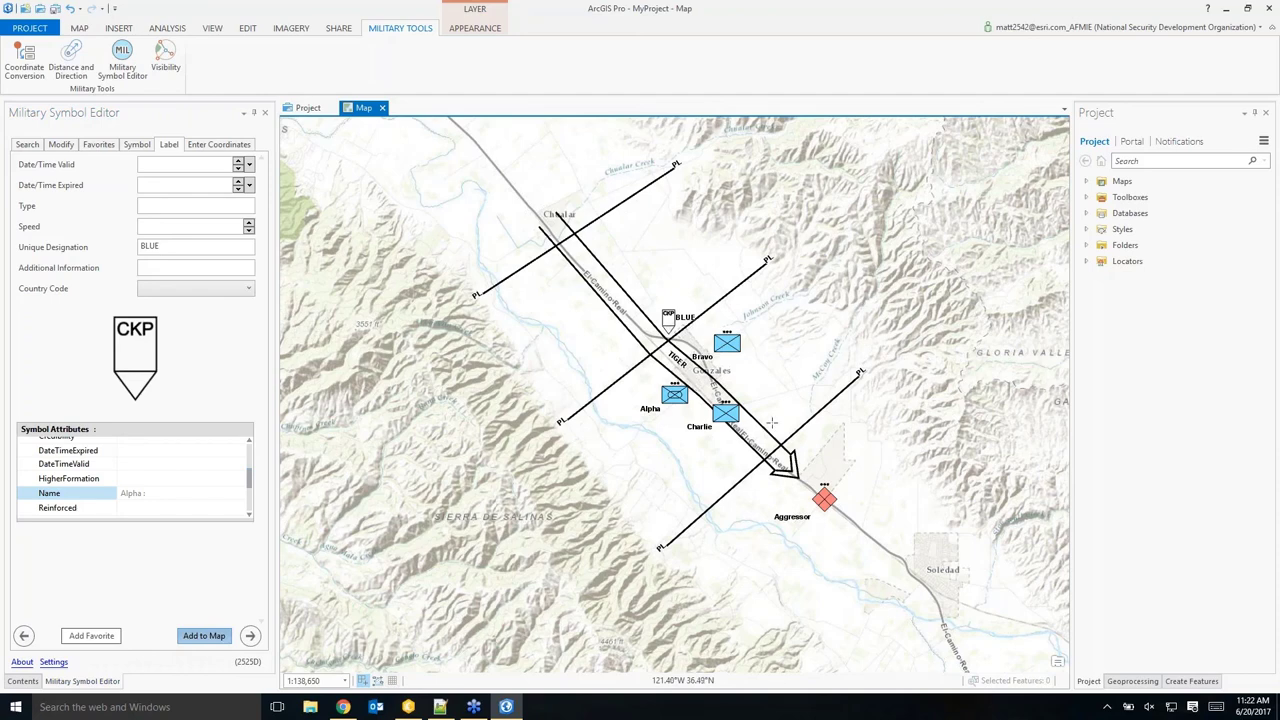
# Search the military symbols for "engagement" and select Maneuver Areas : Engagement Area (EA) : Friend.
pyautogui.click(30, 146)
pyautogui.moveTo(67, 162); pyautogui.dragTo(5, 170)
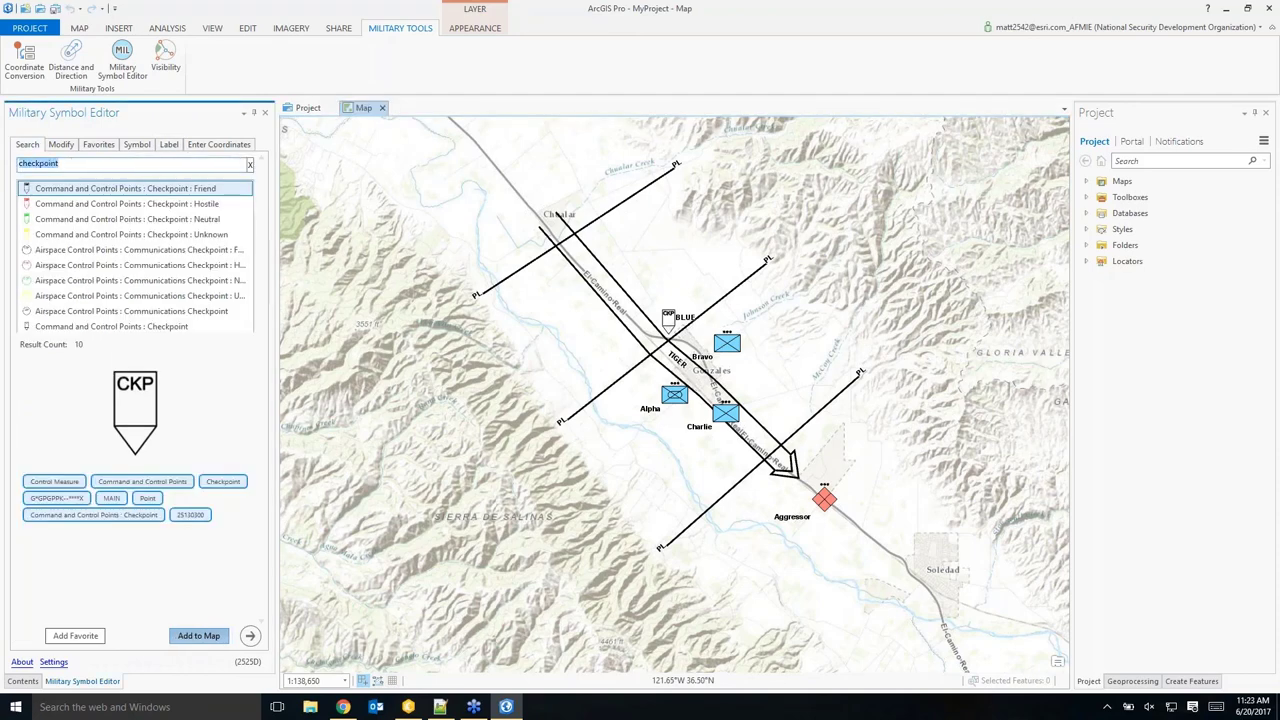
pyautogui.press('BackSpace')
pyautogui.write('engagement')
pyautogui.press('Return')
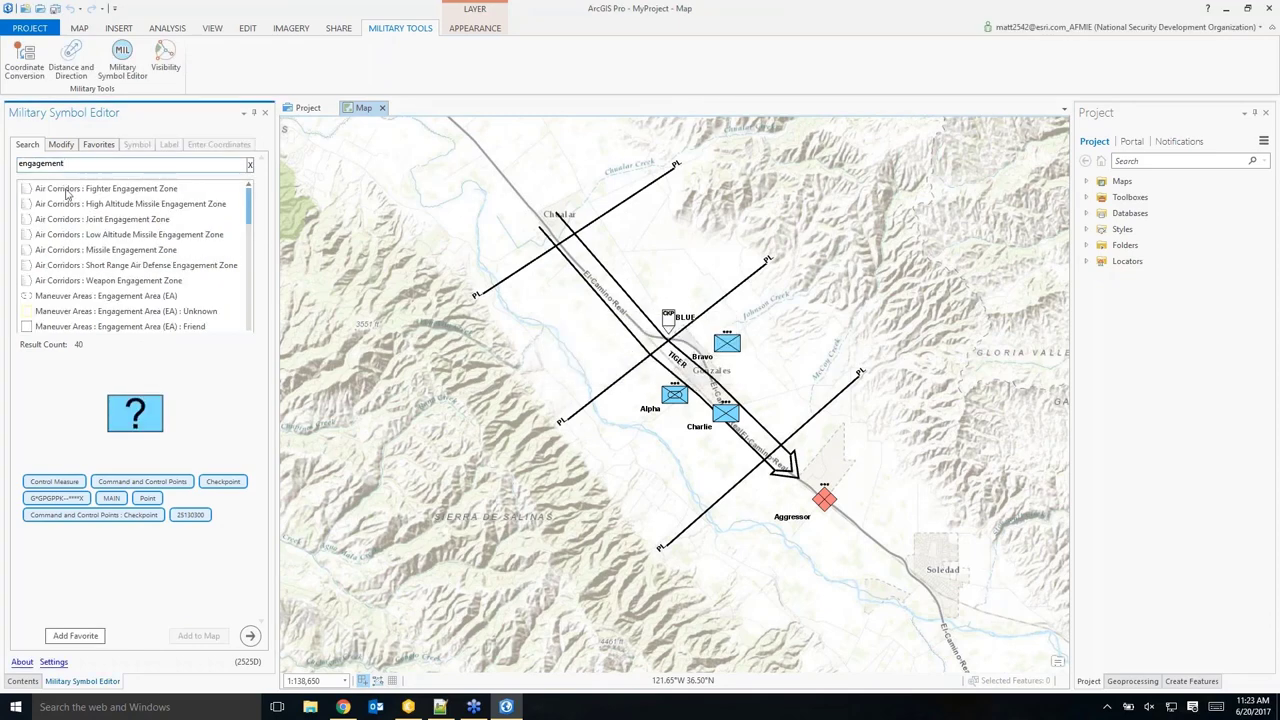
pyautogui.click(156, 282)
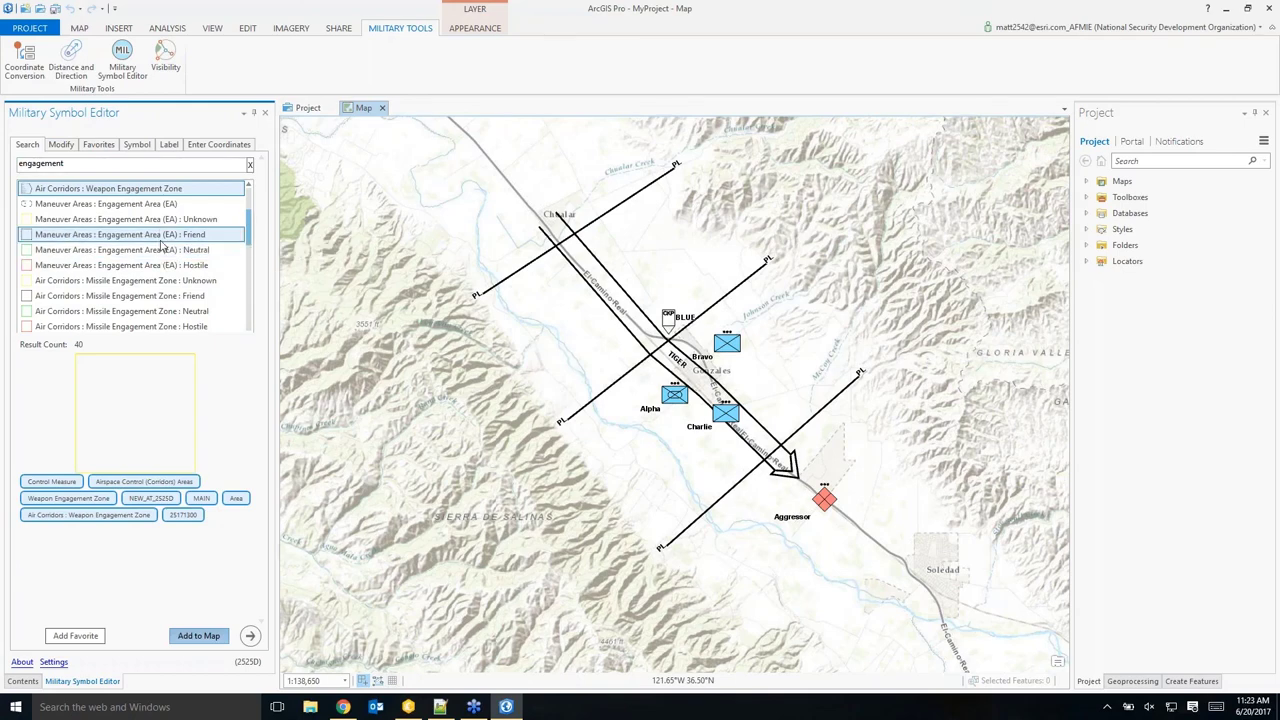
pyautogui.click(161, 238)
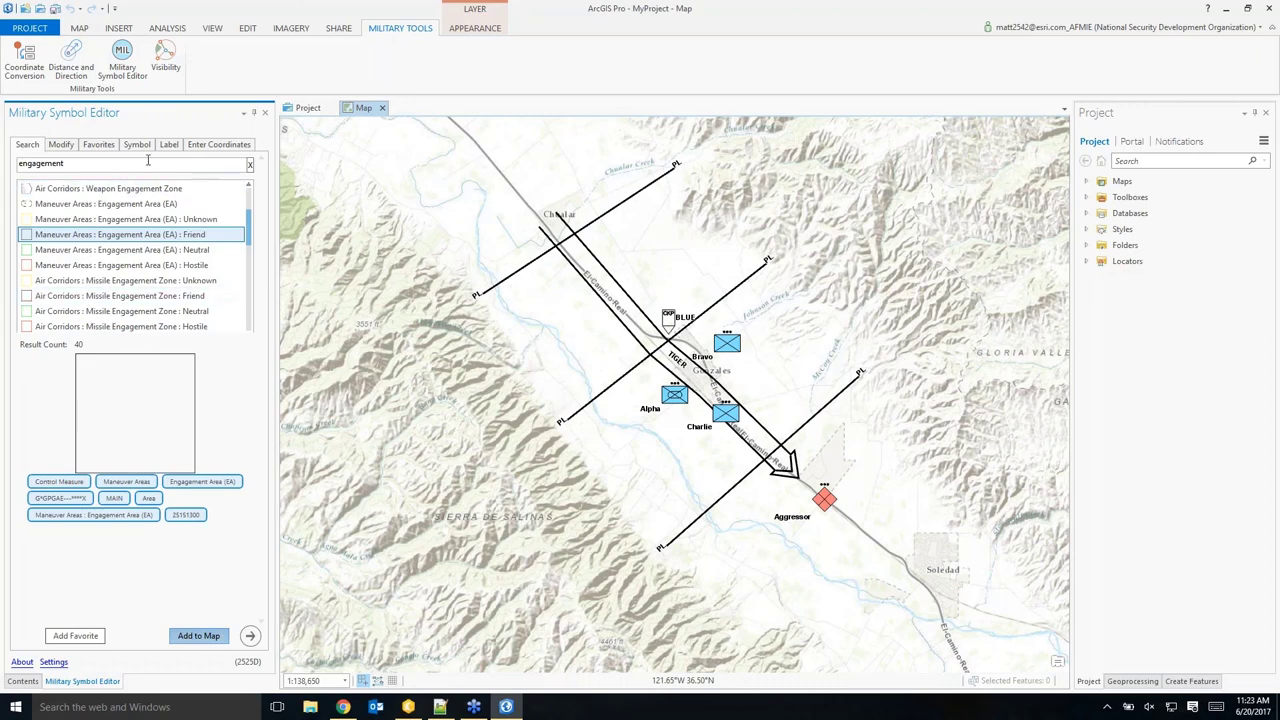
# Set the engagement area's unique designation to JUNO.
pyautogui.click(169, 144)
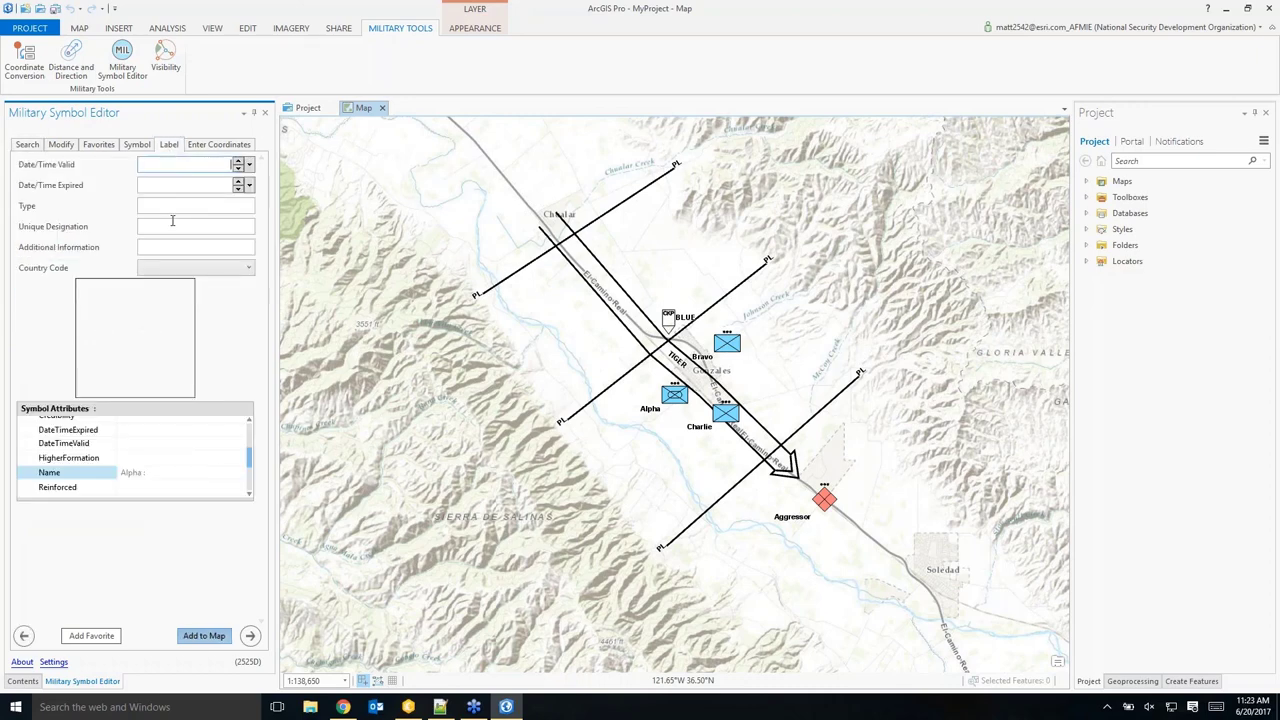
pyautogui.click(175, 222)
pyautogui.write('JUNO')
# Draw the engagement area as a seven-vertex polygon enclosing the Aggressor symbol northwest of Soledad, and add its symbol to the favorites.
pyautogui.click(192, 638)
pyautogui.click(741, 569)
pyautogui.click(836, 613)
pyautogui.click(906, 576)
pyautogui.click(920, 520)
pyautogui.click(923, 460)
pyautogui.click(880, 428)
pyautogui.doubleClick(828, 428)
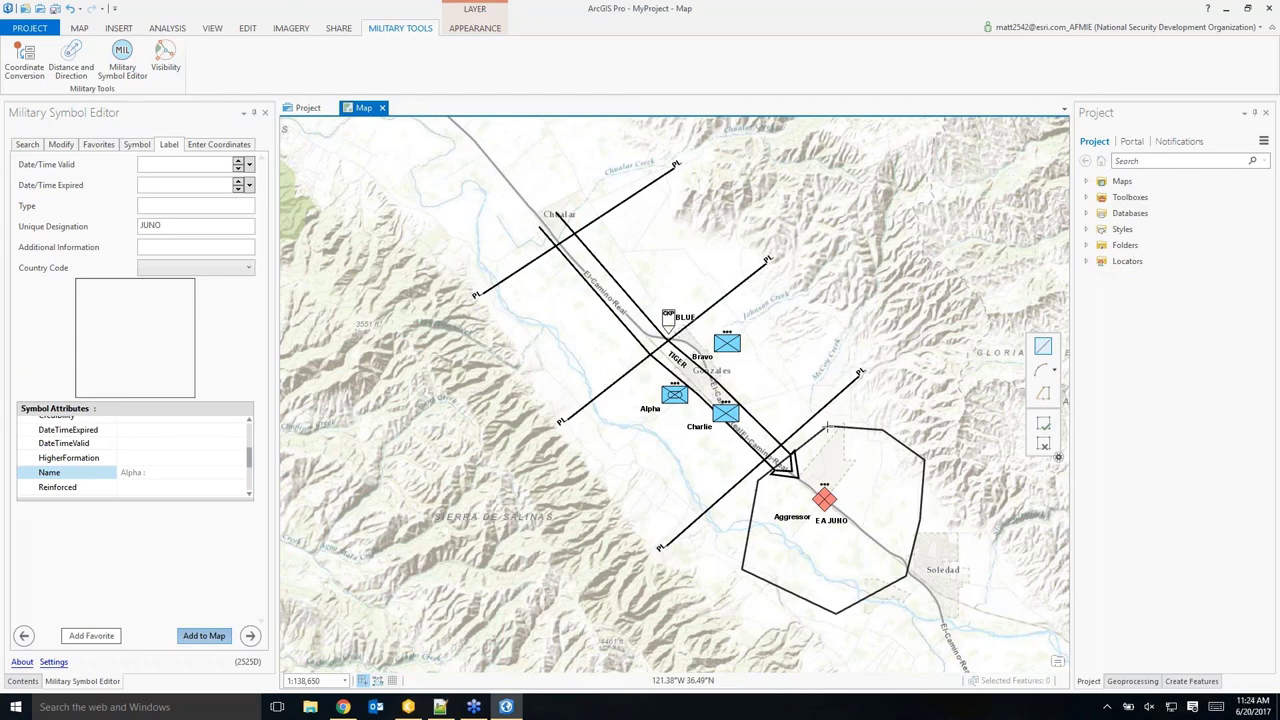
pyautogui.click(103, 641)
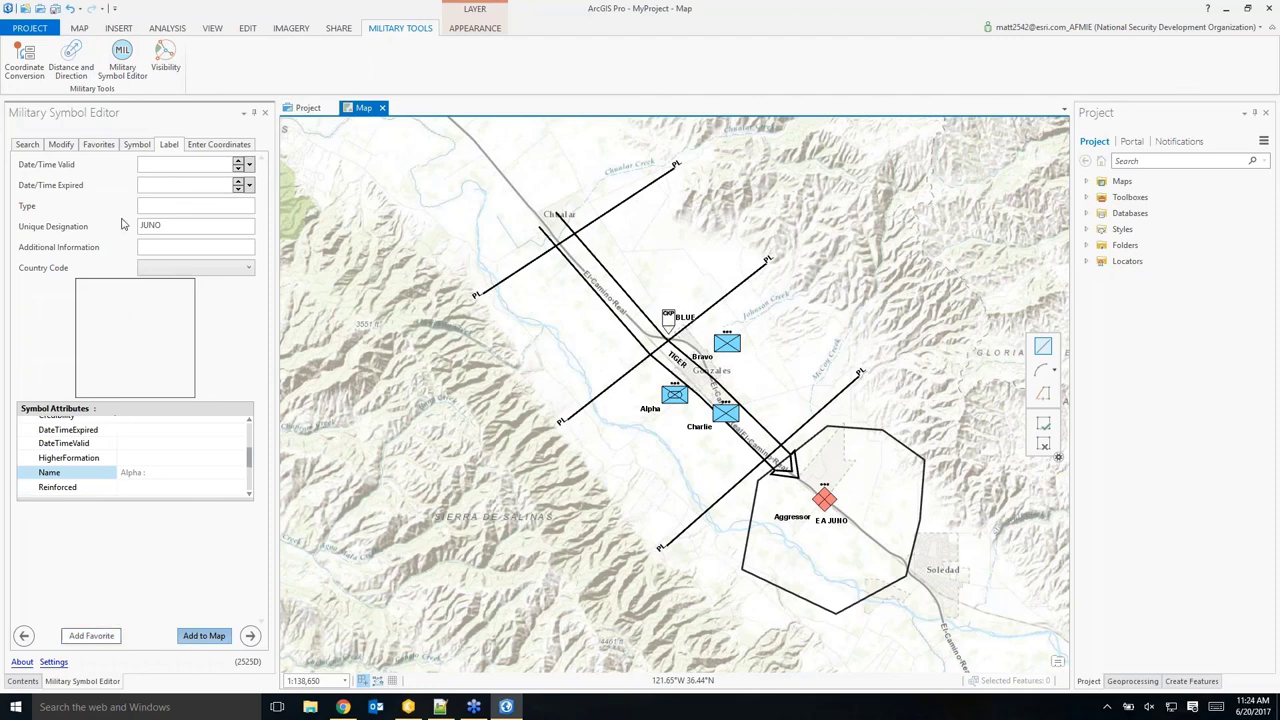
# Examine the display attributes of the favorite friendly infantry symbol marked RGR.
pyautogui.click(100, 145)
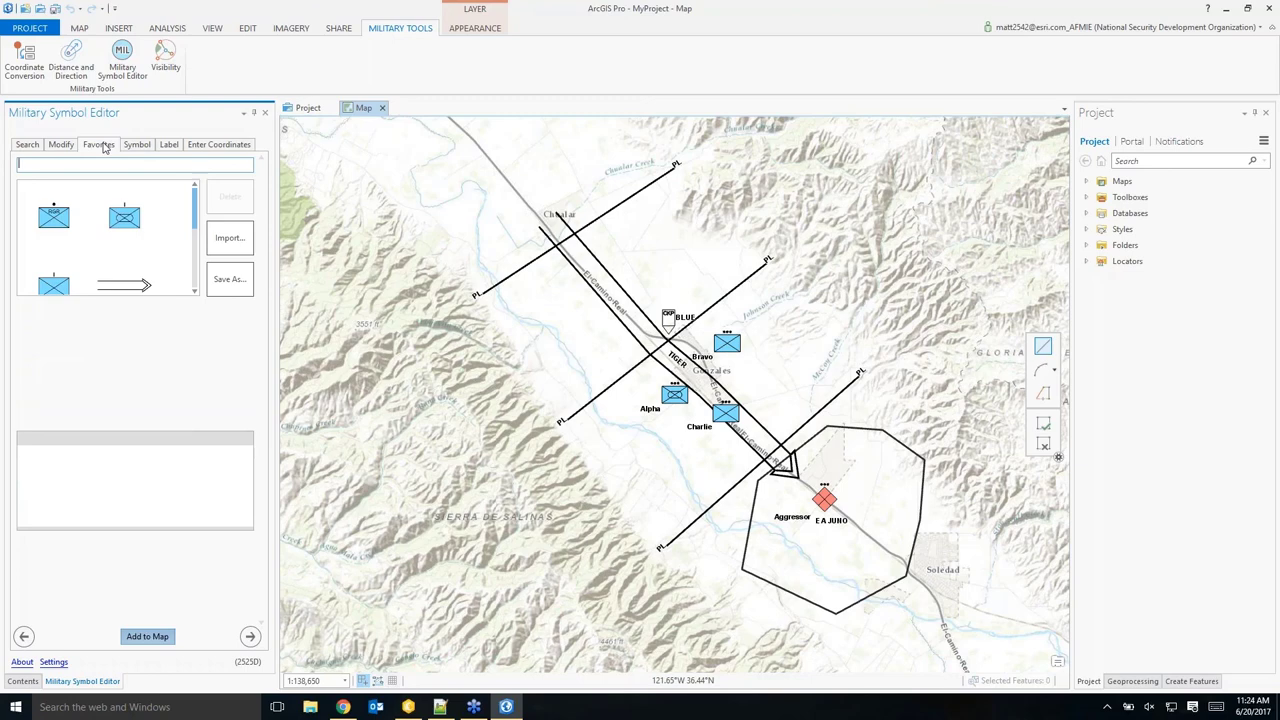
pyautogui.click(59, 223)
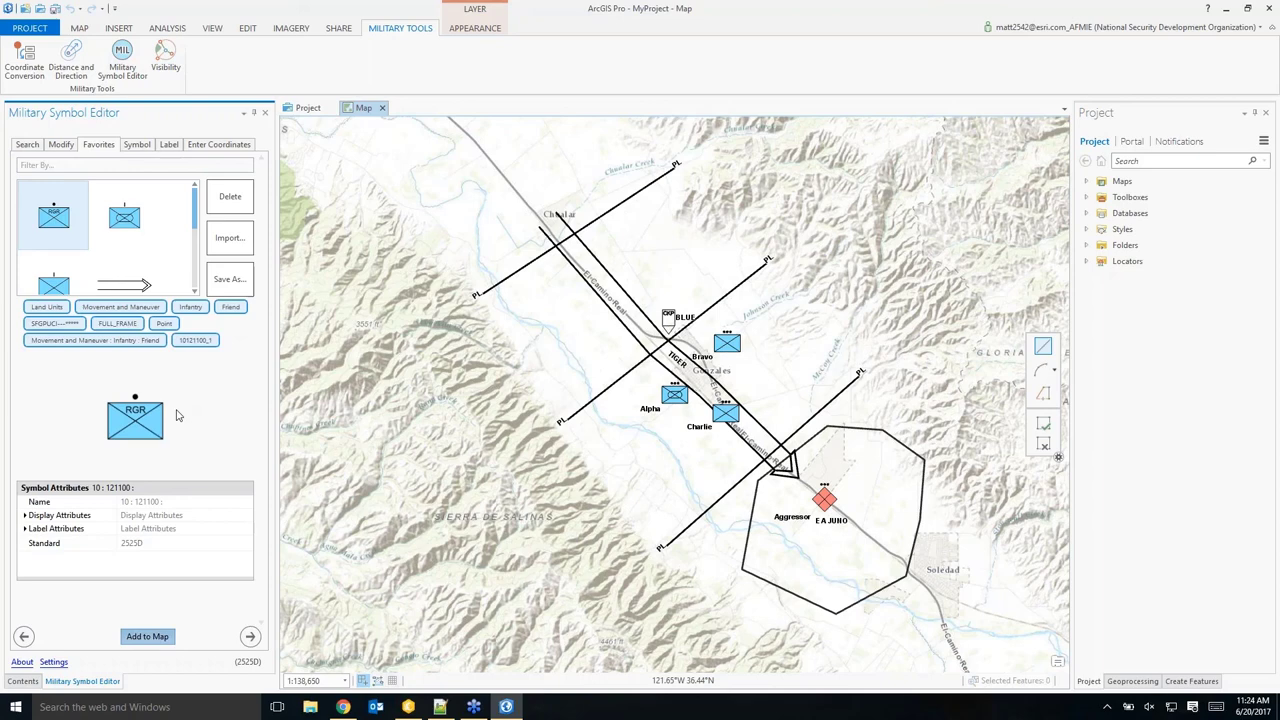
pyautogui.click(24, 530)
pyautogui.click(24, 516)
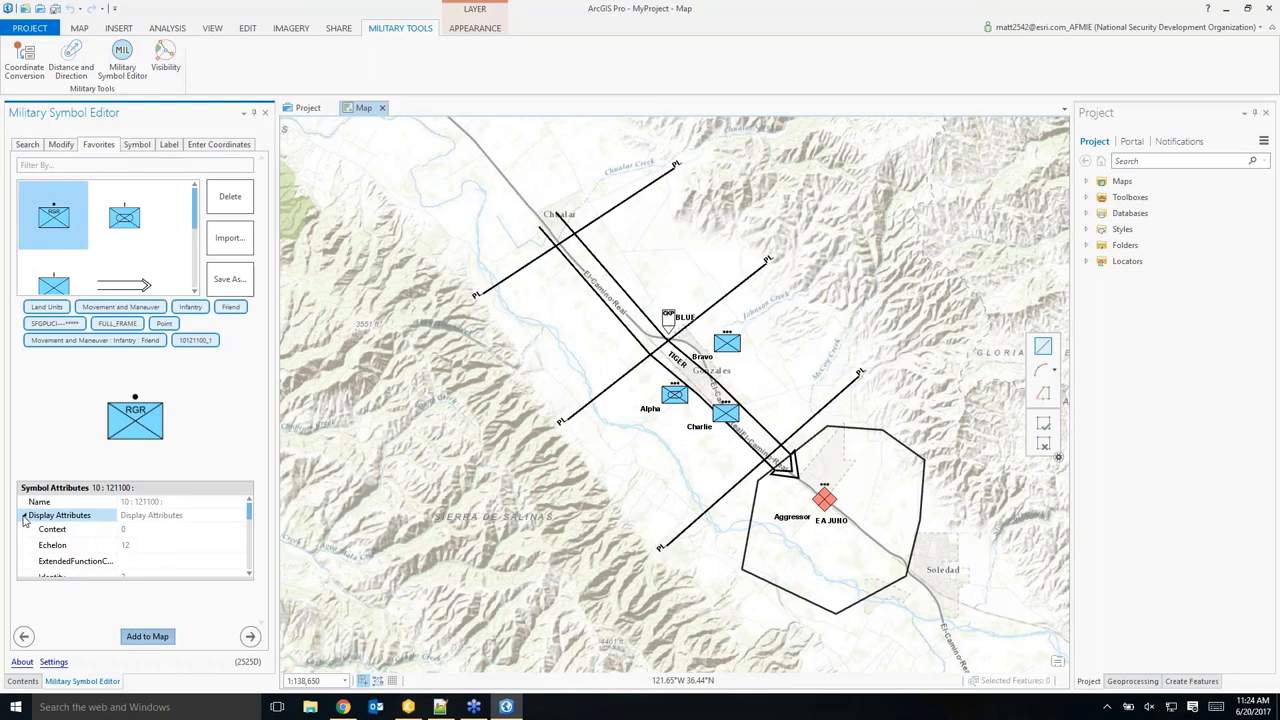
pyautogui.scroll(-4, 180, 542)
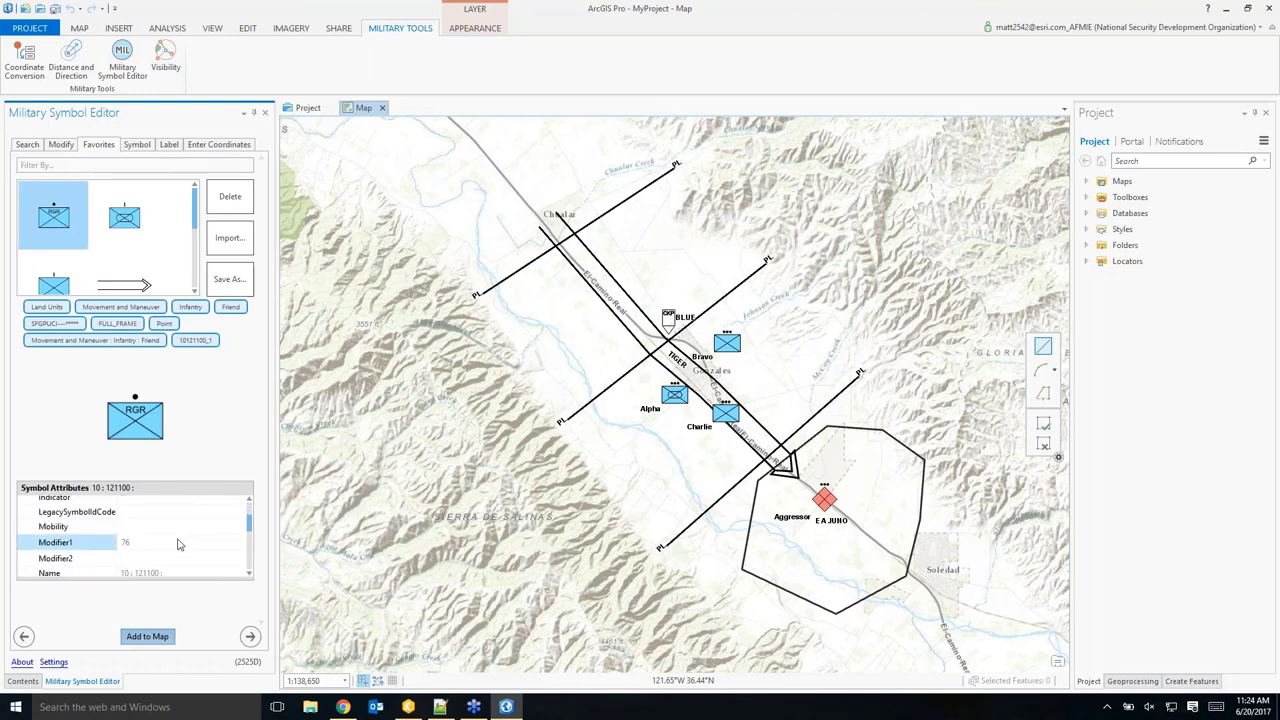
pyautogui.scroll(-2, 180, 544)
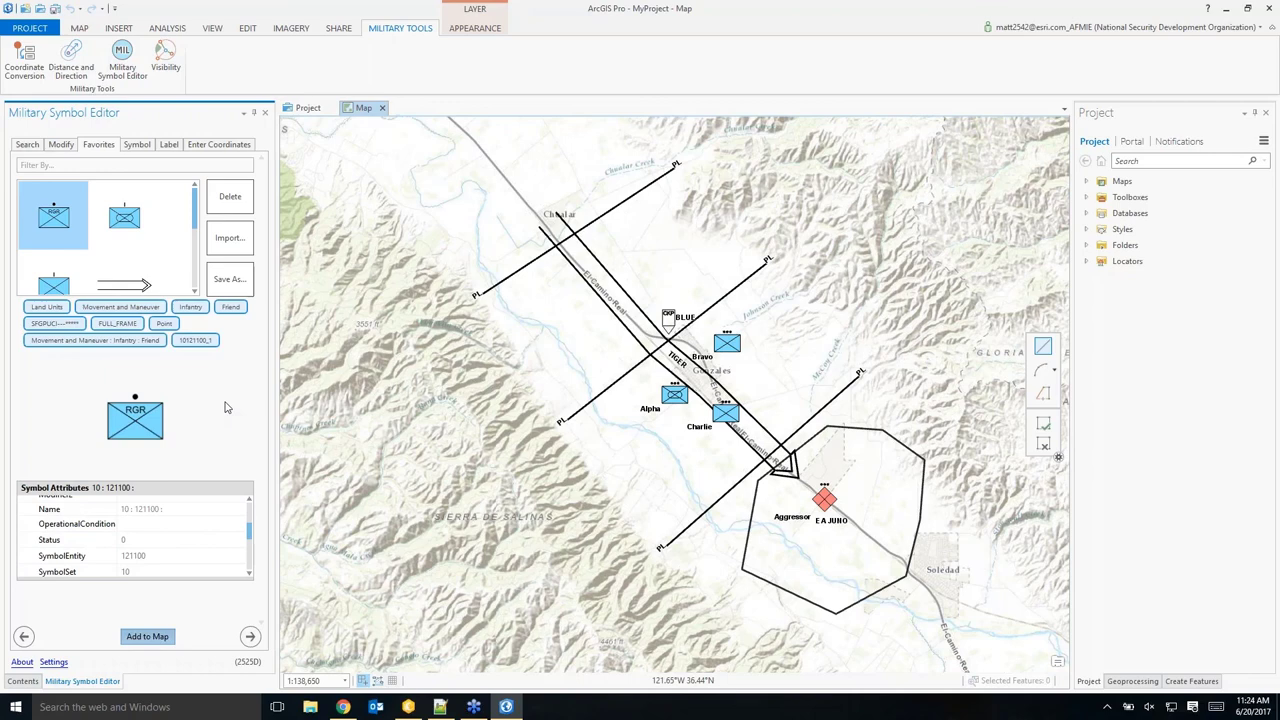
# Filter the favorite symbols by "infantry" and review the matching entries.
pyautogui.click(145, 163)
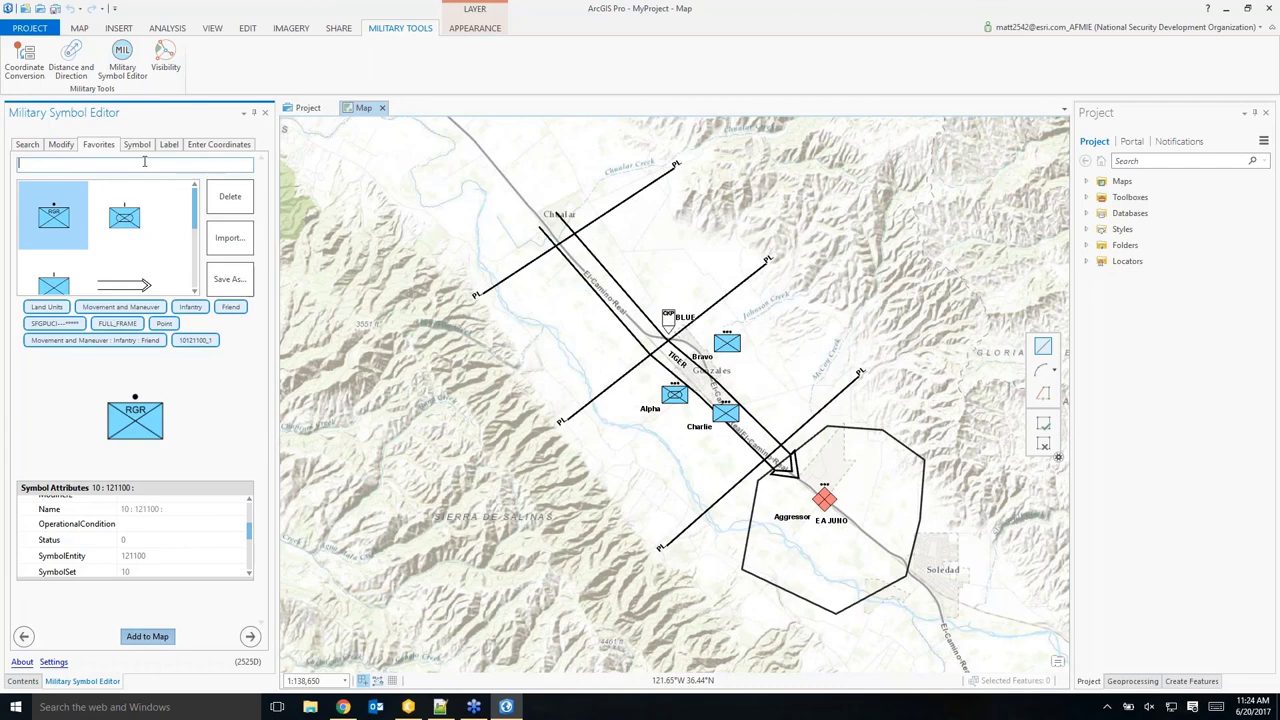
pyautogui.write('infant')
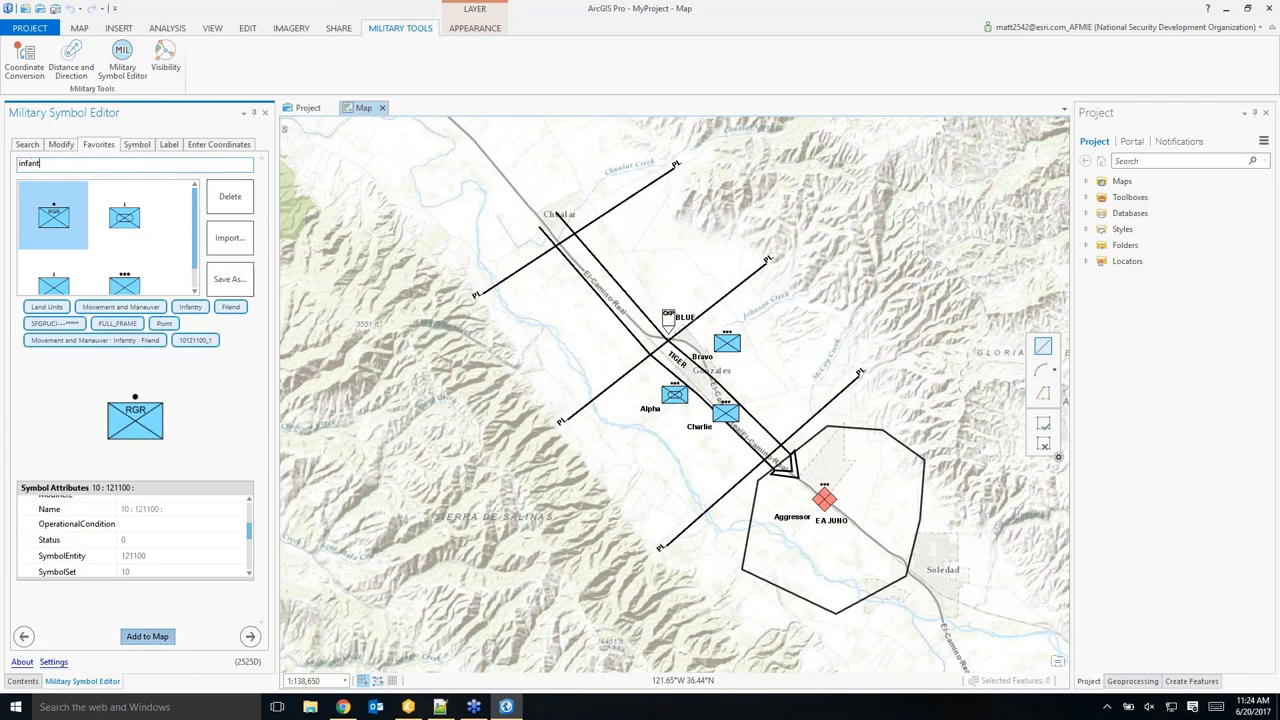
pyautogui.write('ry')
pyautogui.moveTo(195, 250)
pyautogui.mouseDown()
pyautogui.moveTo(195, 275)
pyautogui.moveTo(195, 250)
pyautogui.mouseUp()
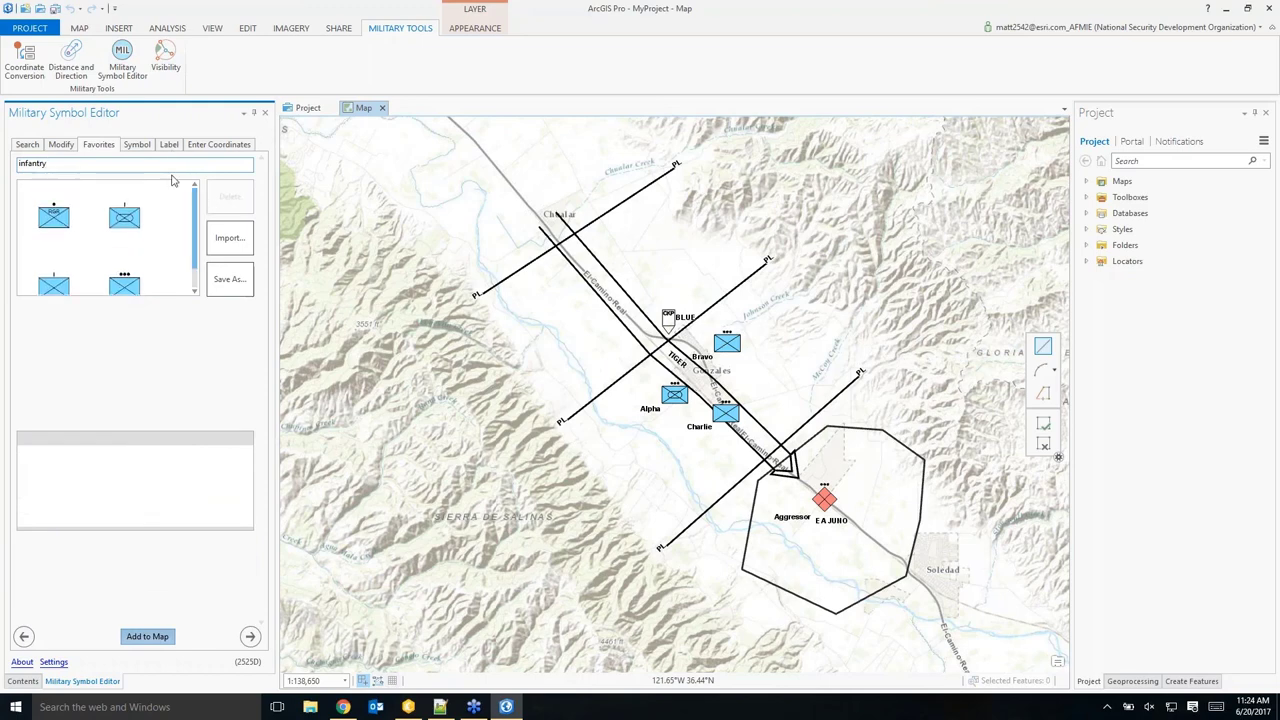
# Filter the favorites by "eng", select the Engagement Area (EA) symbol to examine its attributes, and clear the filter.
pyautogui.moveTo(114, 170); pyautogui.dragTo(3, 178)
pyautogui.write('c')
pyautogui.write('ng')
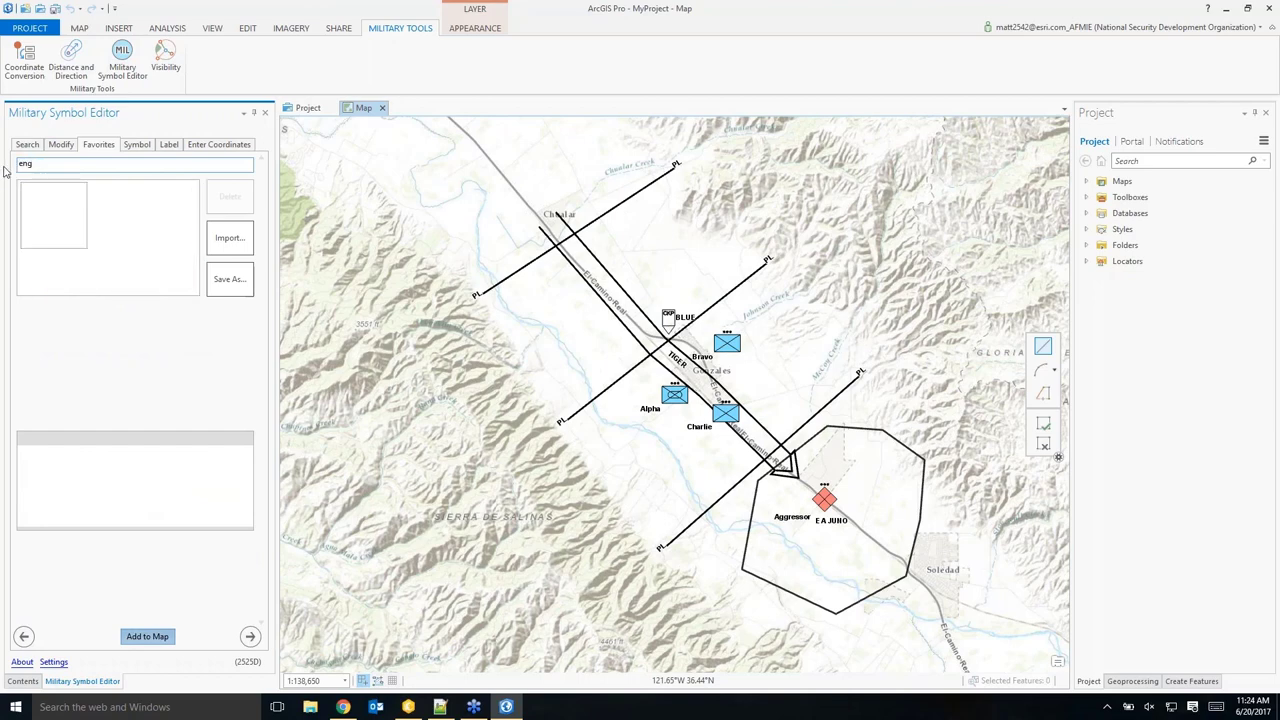
pyautogui.click(61, 195)
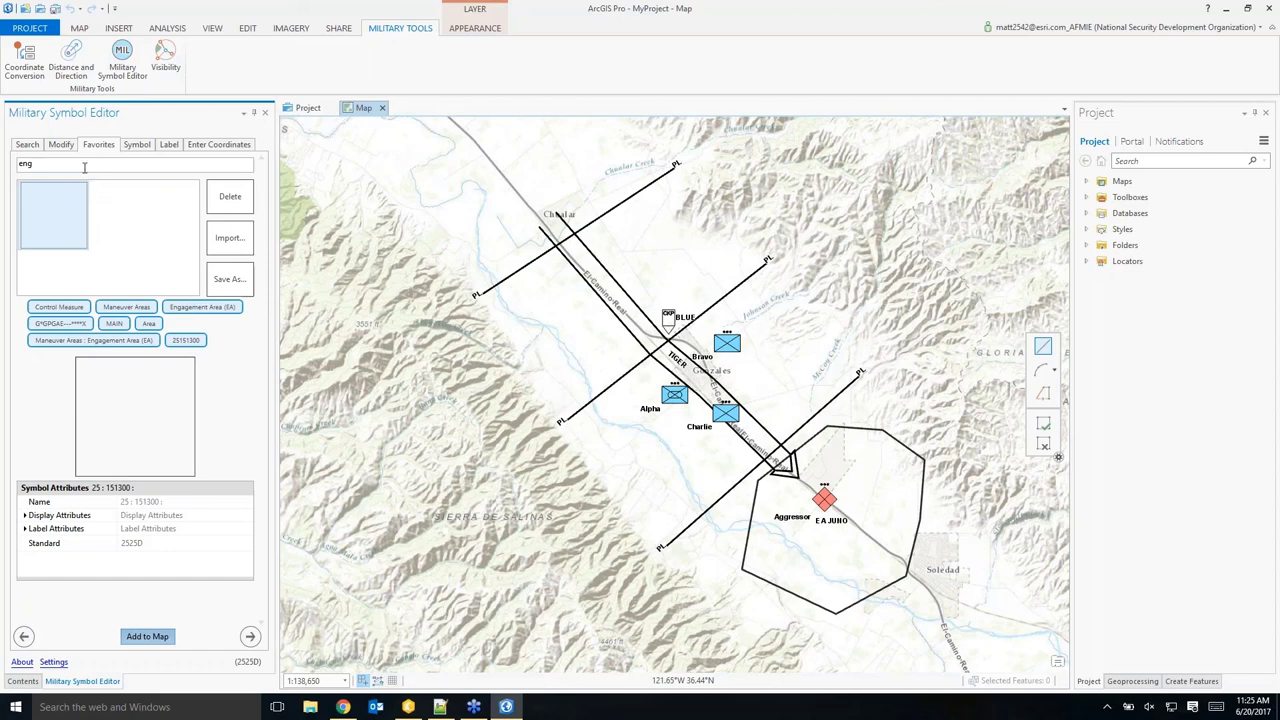
pyautogui.moveTo(45, 164); pyautogui.dragTo(3, 165)
pyautogui.press('BackSpace')
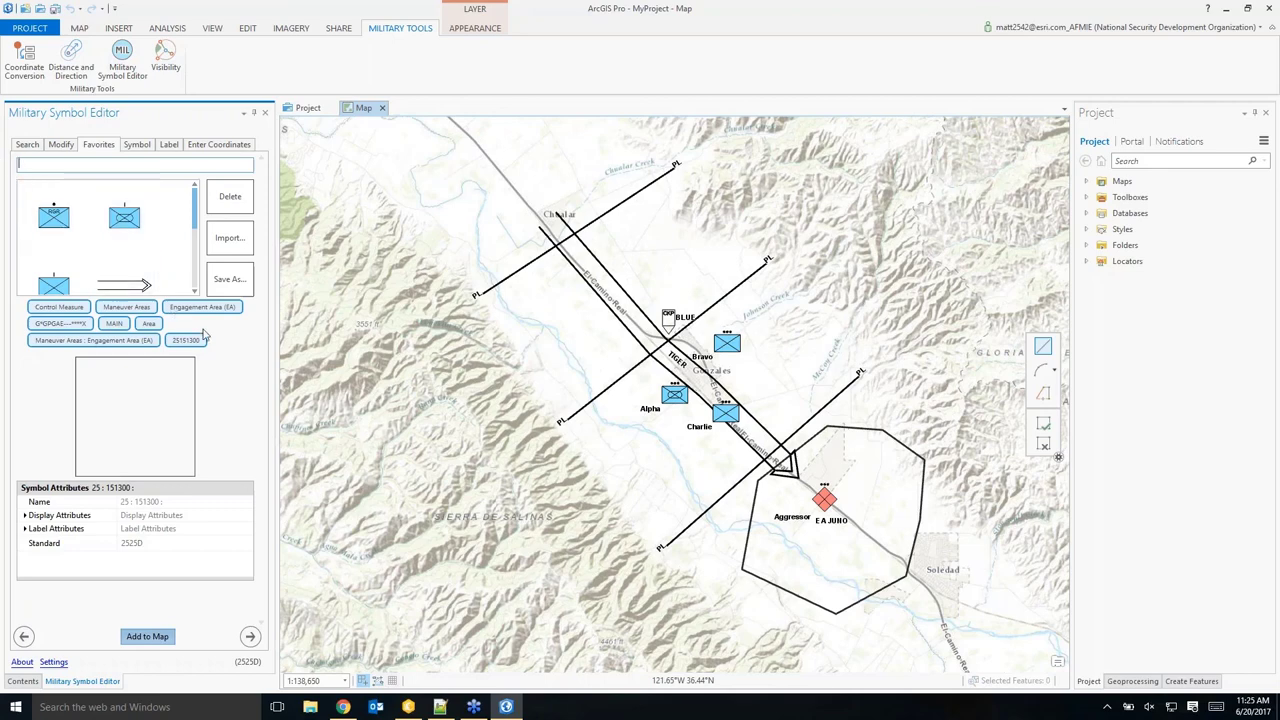
# Open the favorites save dialog, and in Komodo IDE examine the display and label attributes of the first symbol in MFUNK_MSE_Favorite_Symbols.json.
pyautogui.click(229, 281)
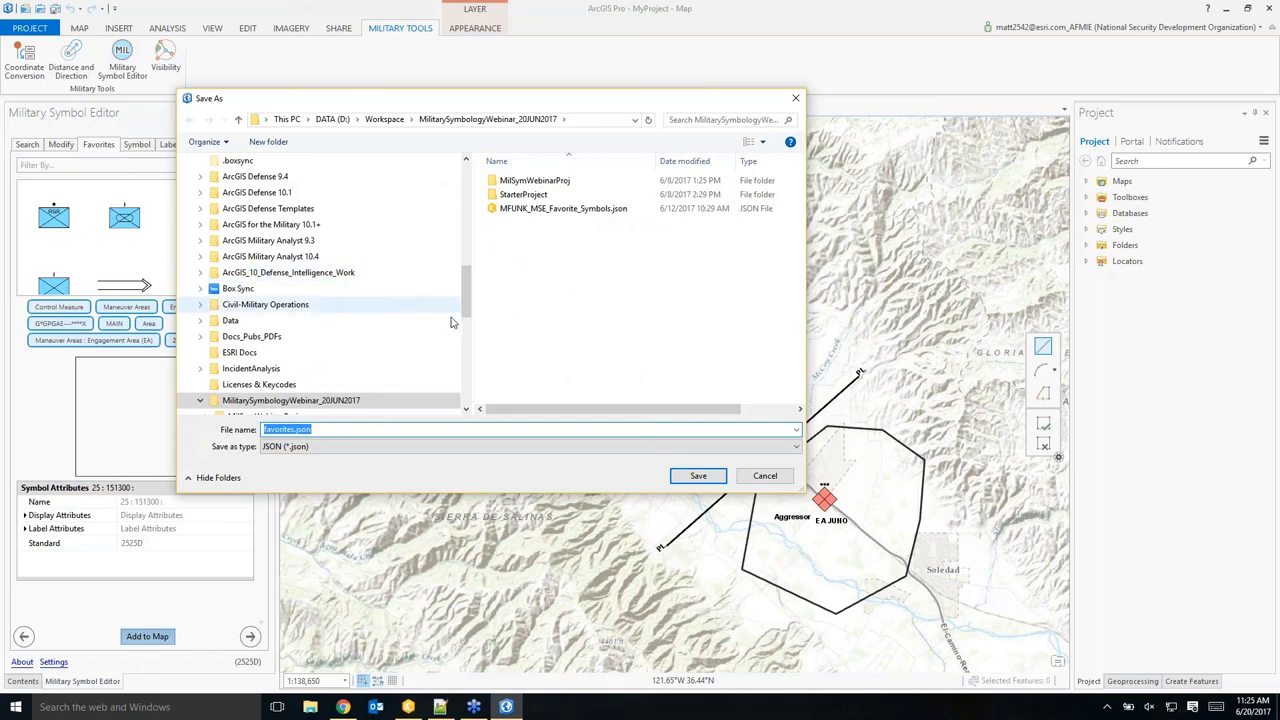
pyautogui.click(410, 707)
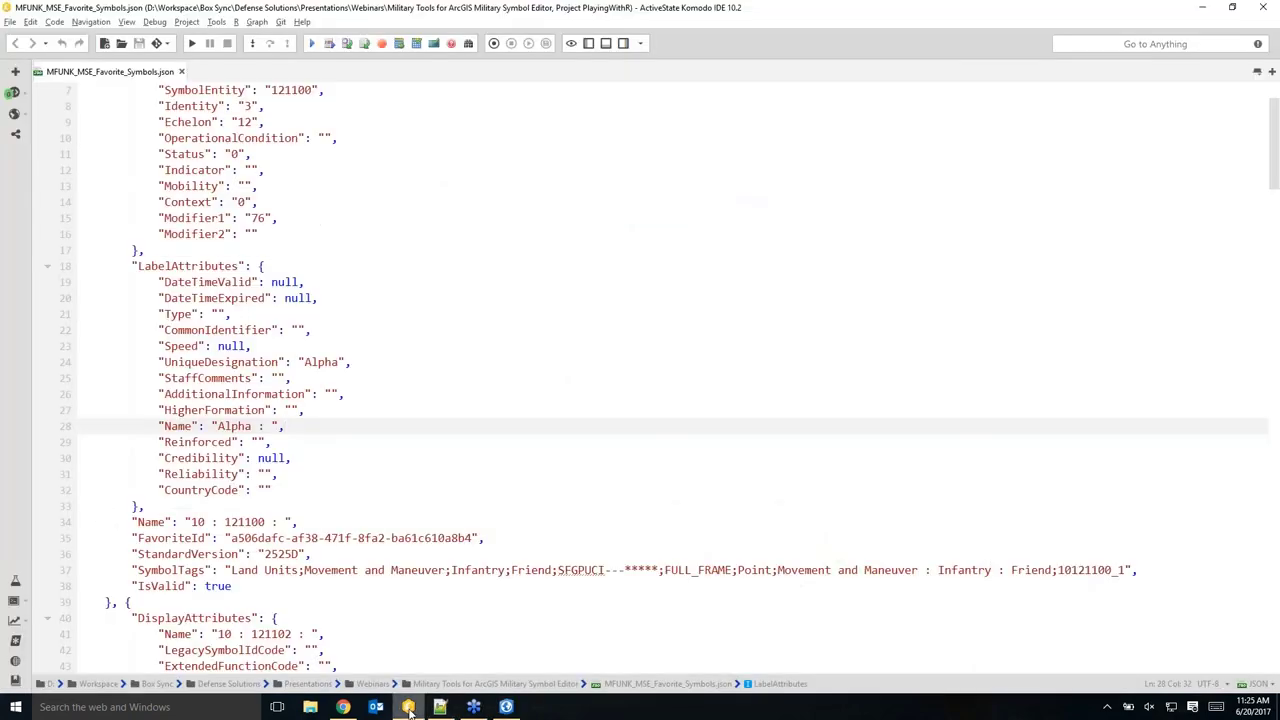
pyautogui.scroll(2, 447, 386)
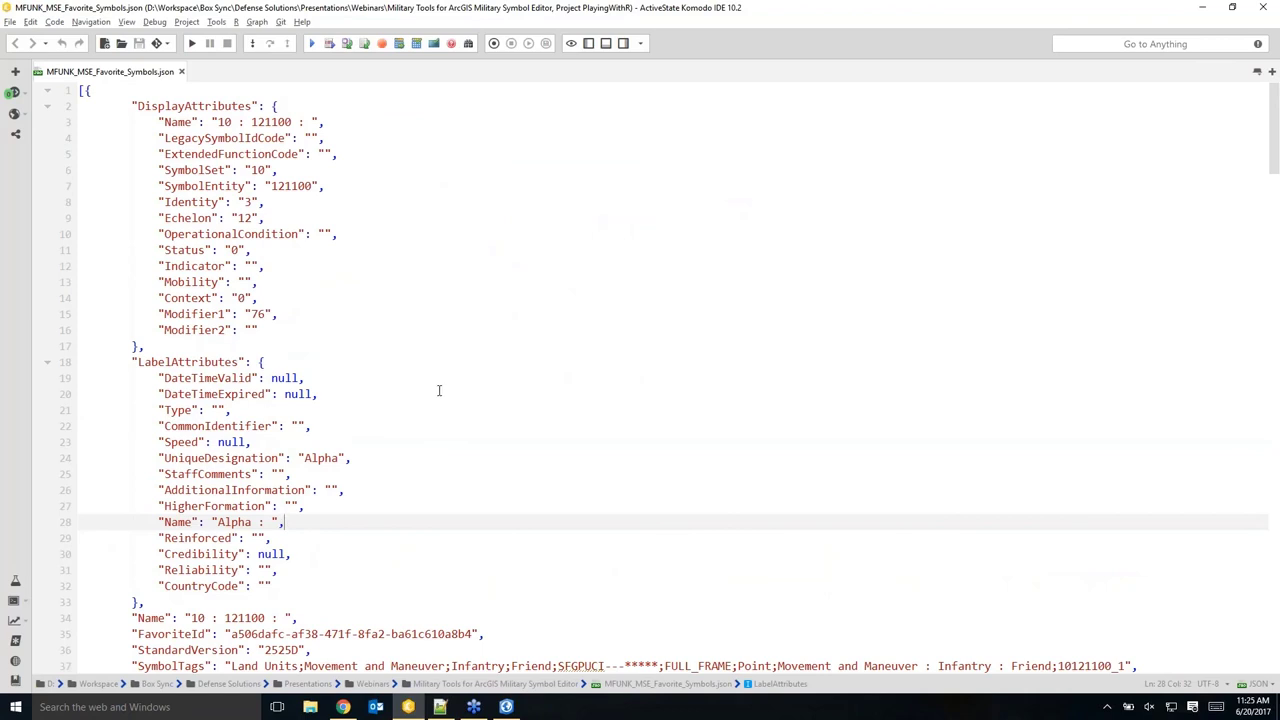
pyautogui.click(127, 346)
pyautogui.moveTo(145, 346); pyautogui.dragTo(79, 90)
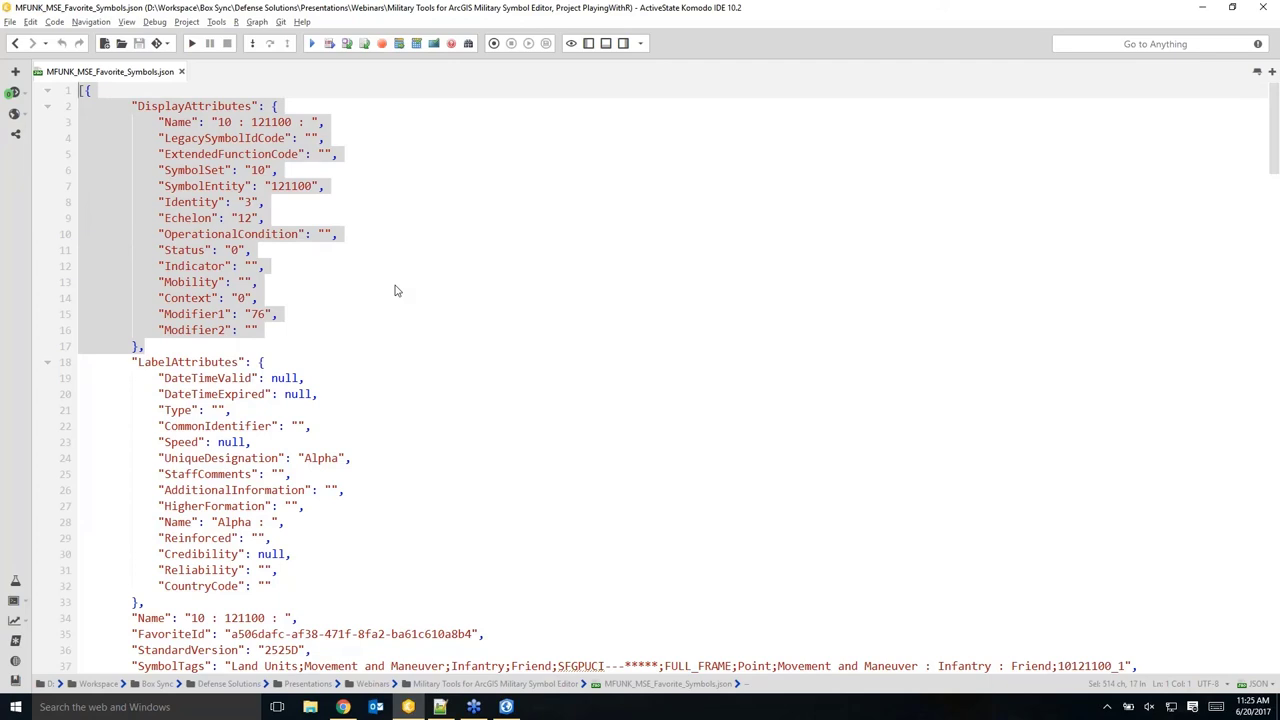
pyautogui.moveTo(270, 218); pyautogui.dragTo(157, 218)
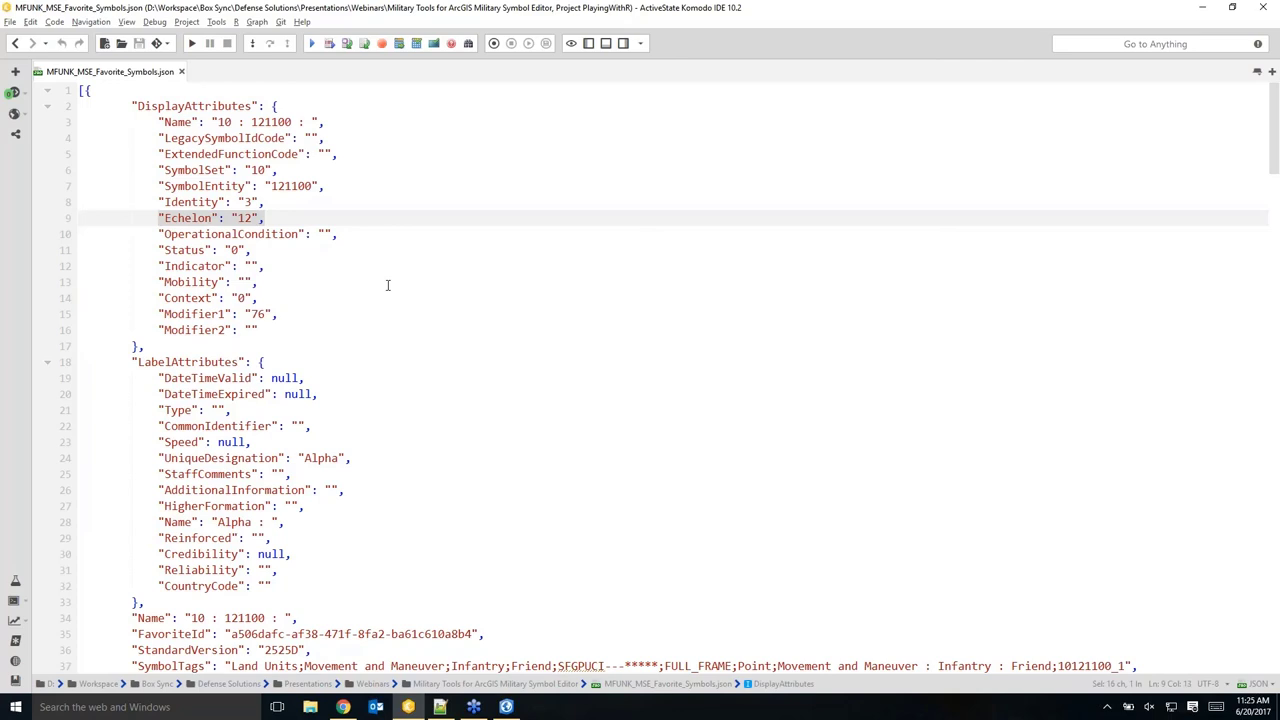
pyautogui.moveTo(285, 587); pyautogui.dragTo(26, 363)
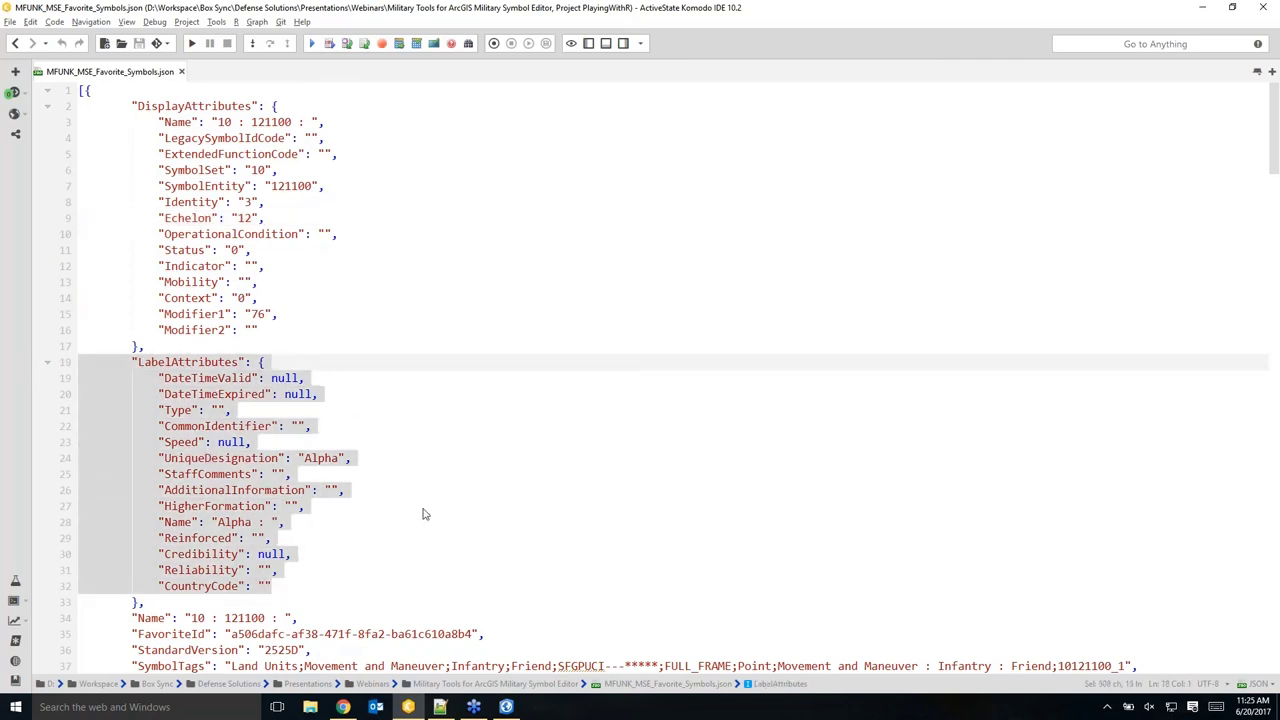
pyautogui.moveTo(387, 457); pyautogui.dragTo(297, 457)
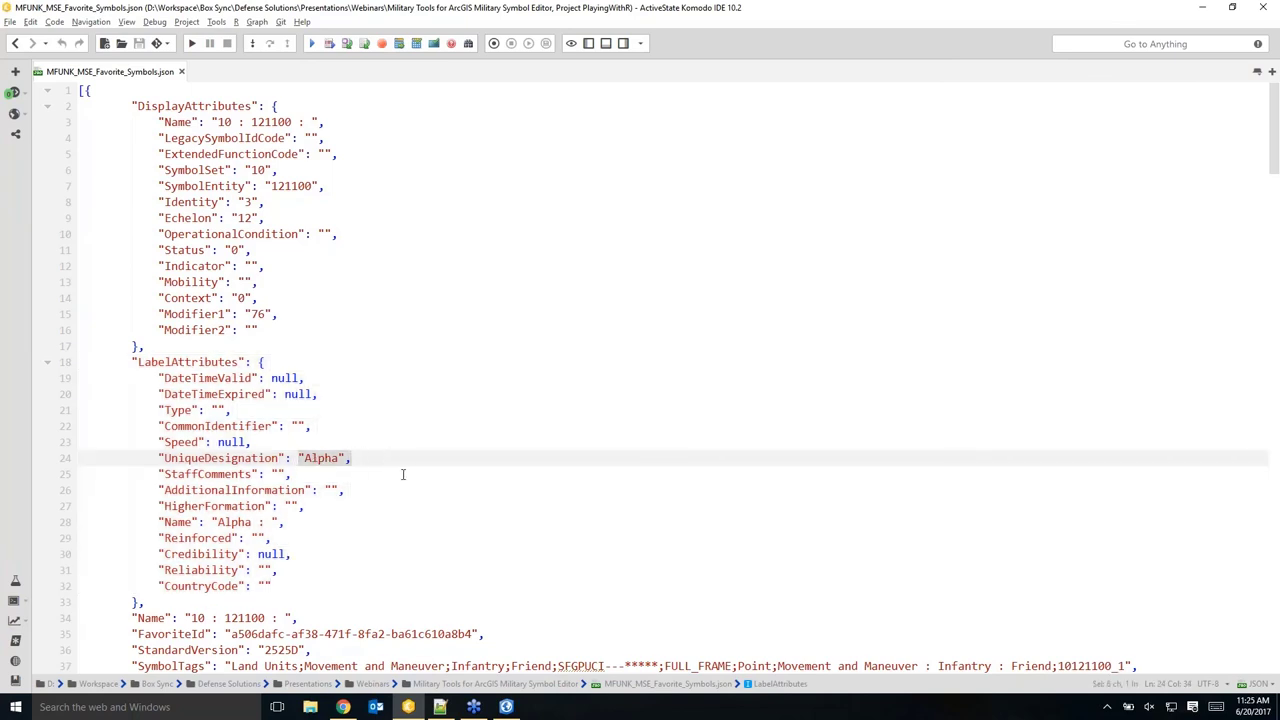
pyautogui.scroll(-4, 429, 463)
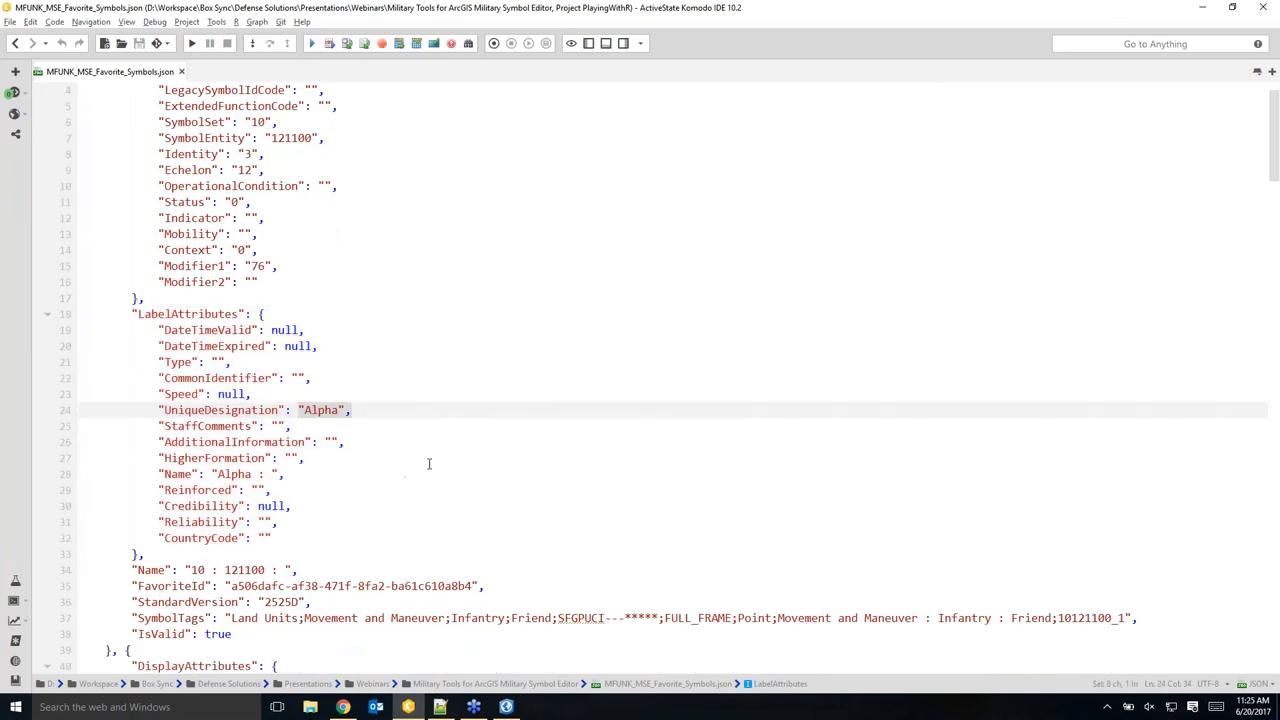
pyautogui.moveTo(165, 505); pyautogui.dragTo(80, 426)
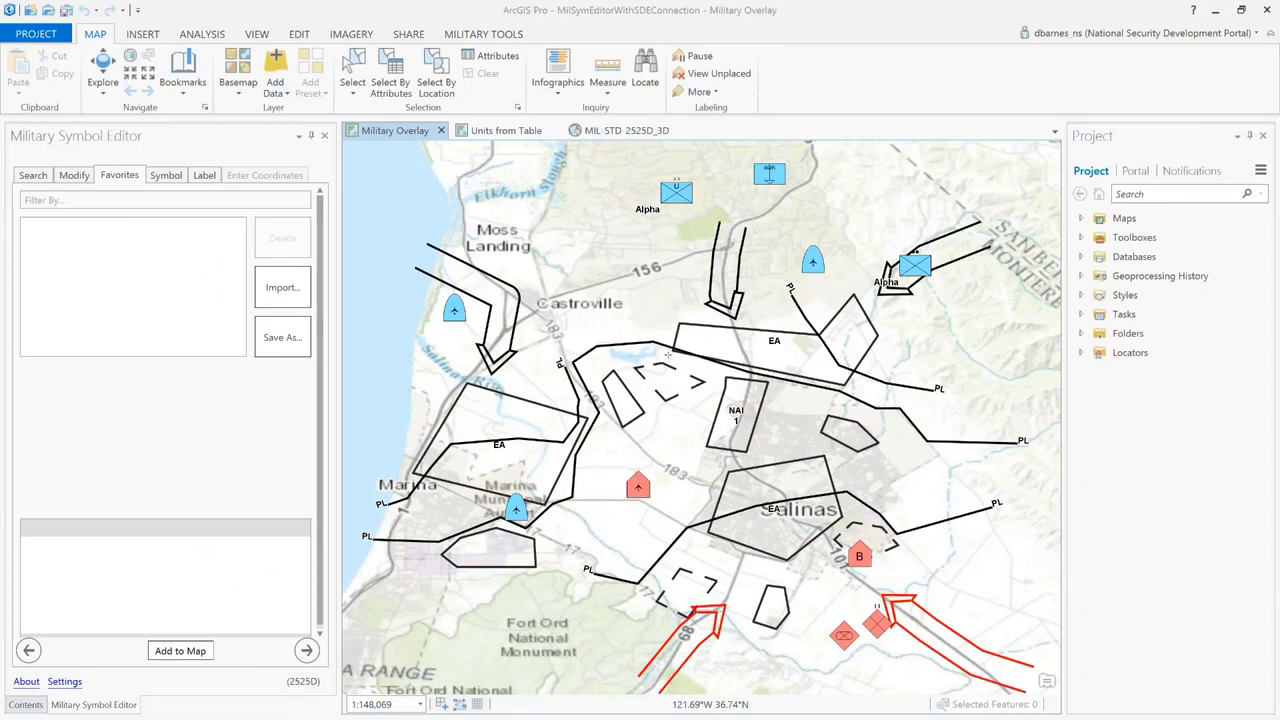
# In ArcGIS Pro's Military Overlay map, import the favorites file MFUNK_MSE_Favorite_Symbols from the Desktop.
pyautogui.click(113, 141)
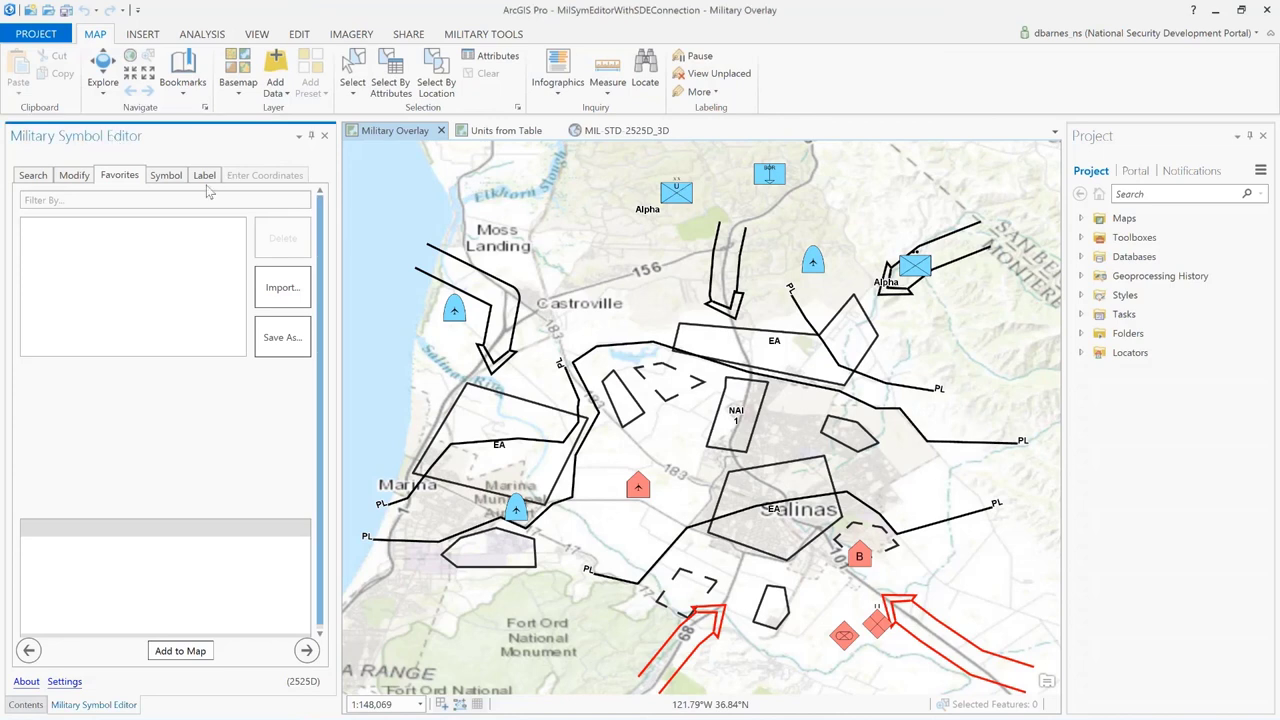
pyautogui.click(284, 294)
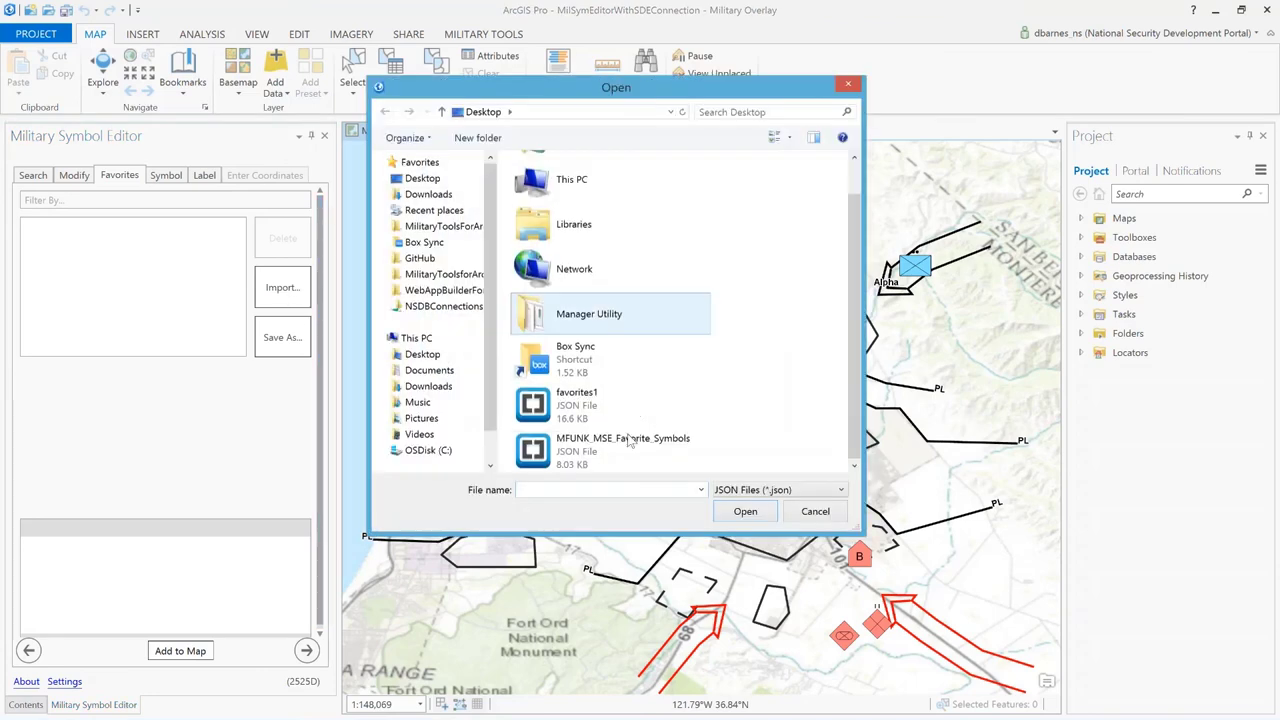
pyautogui.click(617, 468)
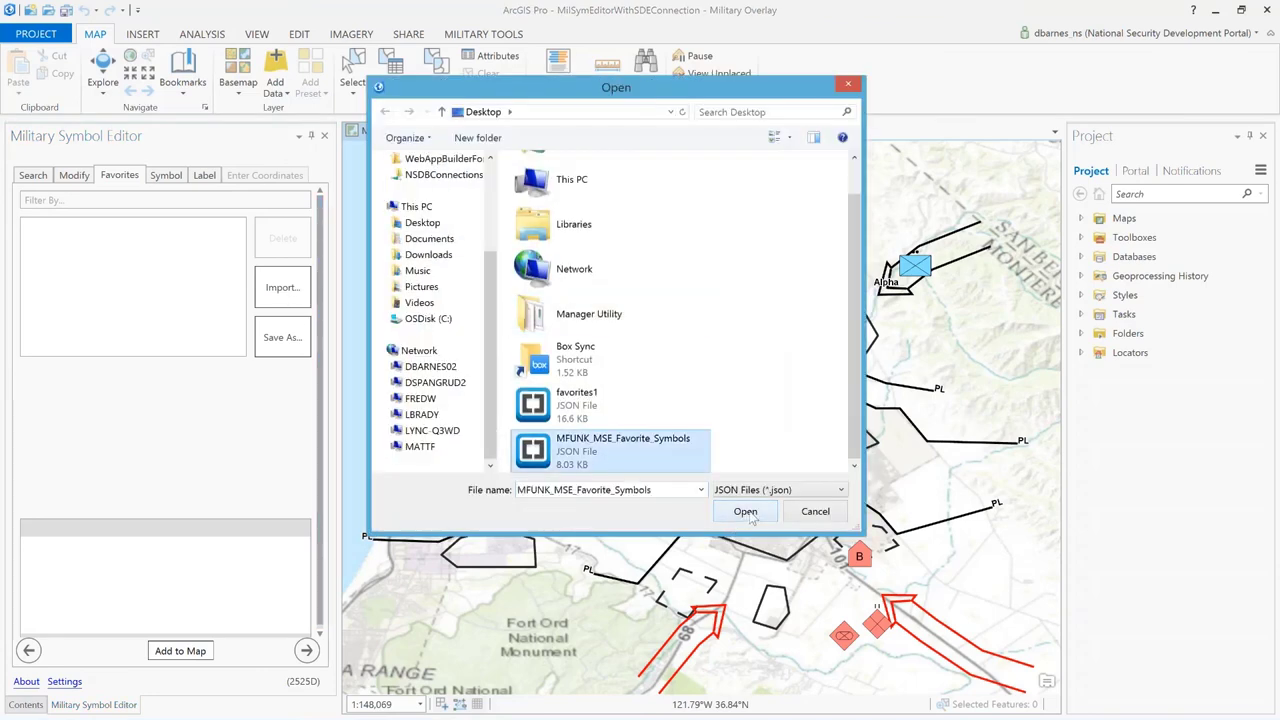
pyautogui.click(749, 515)
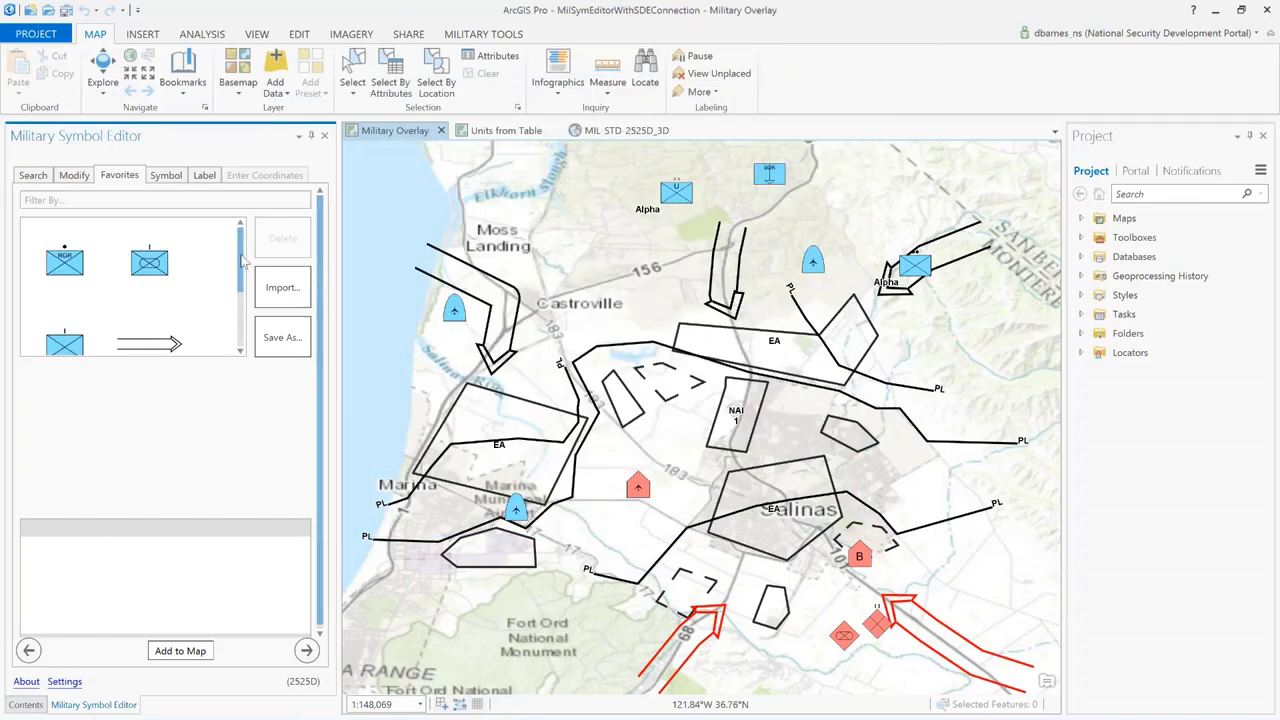
# Select the imported friendly infantry favorite marked RGR and proceed to its symbol settings.
pyautogui.scroll(-1, 245, 275)
pyautogui.scroll(-3, 245, 275)
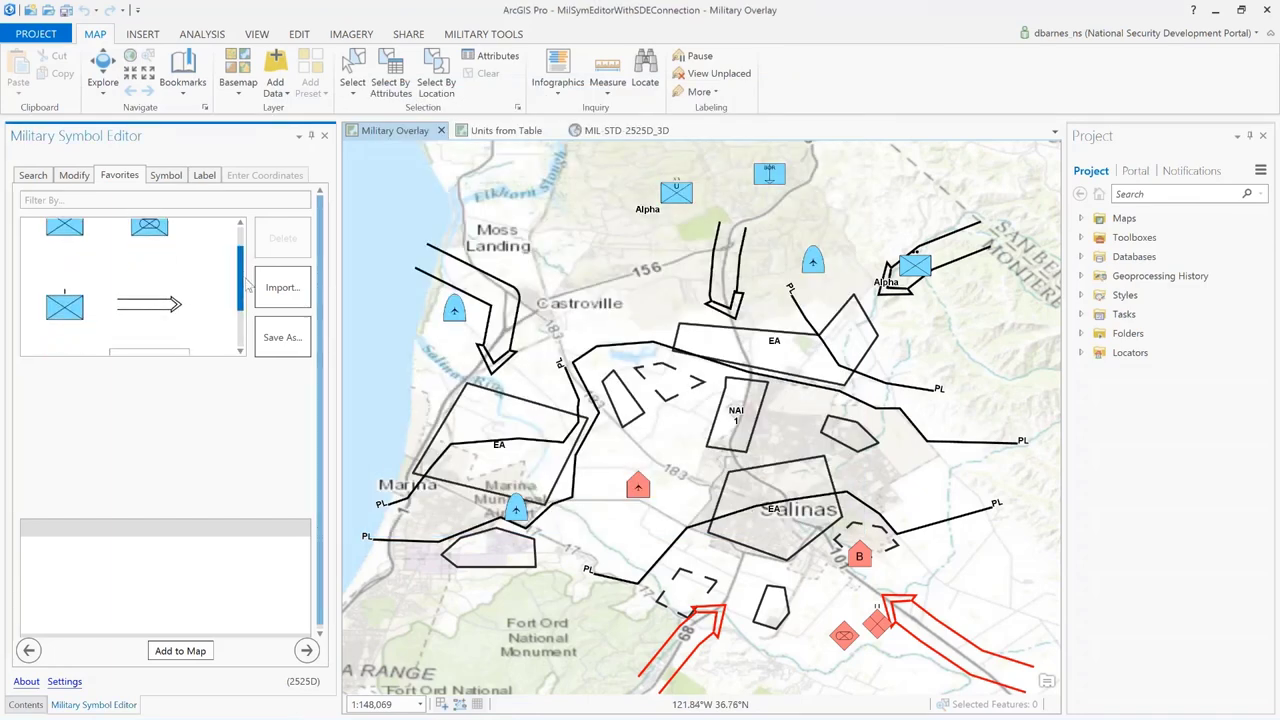
pyautogui.scroll(4, 247, 308)
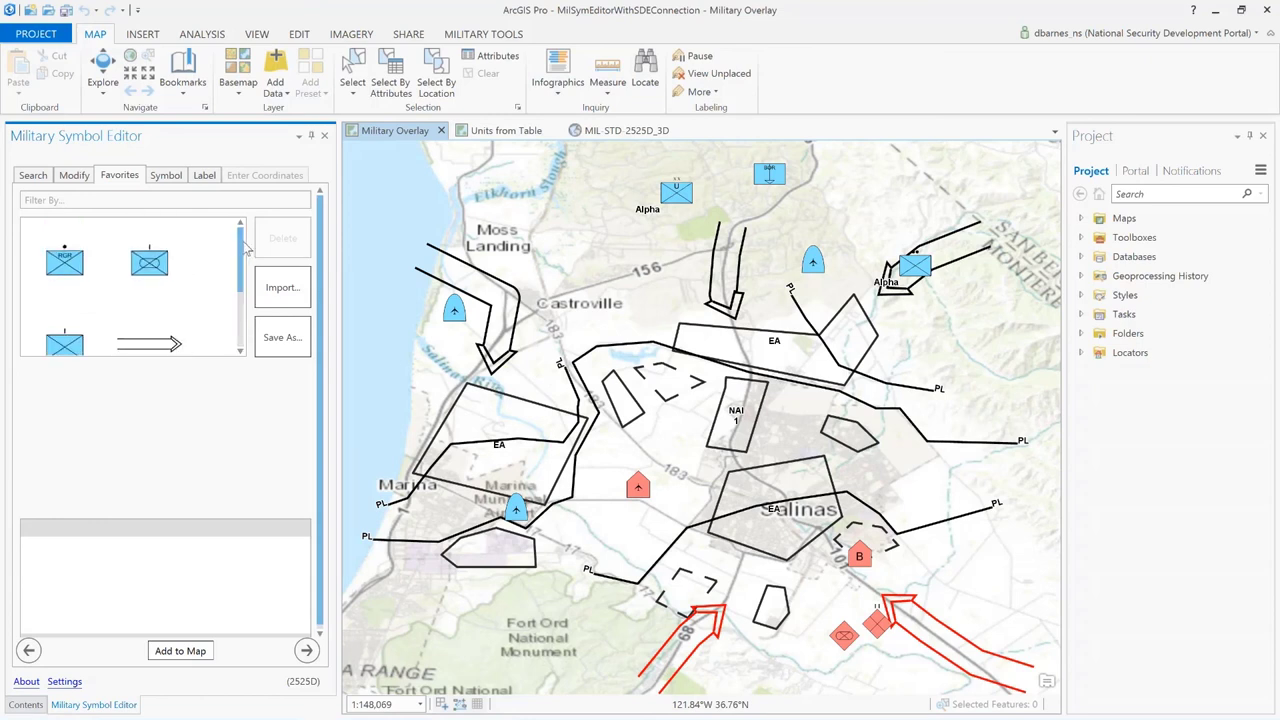
pyautogui.click(79, 268)
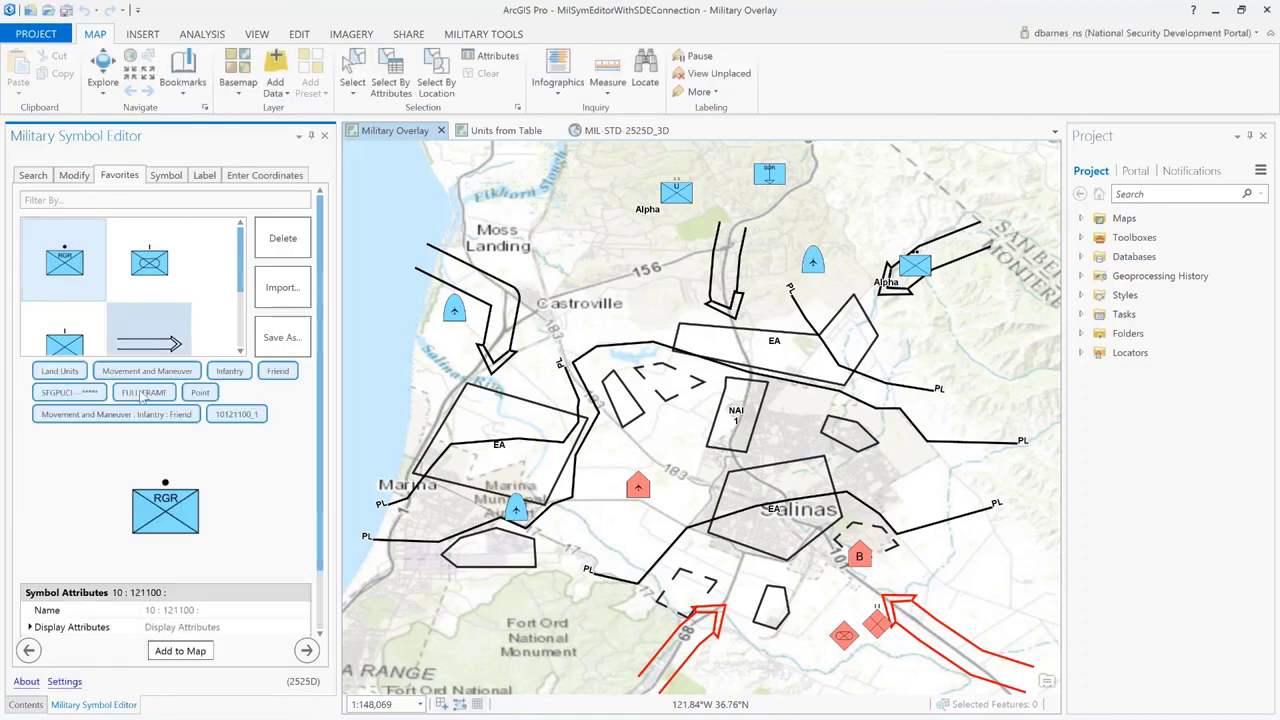
pyautogui.scroll(-1, 170, 580)
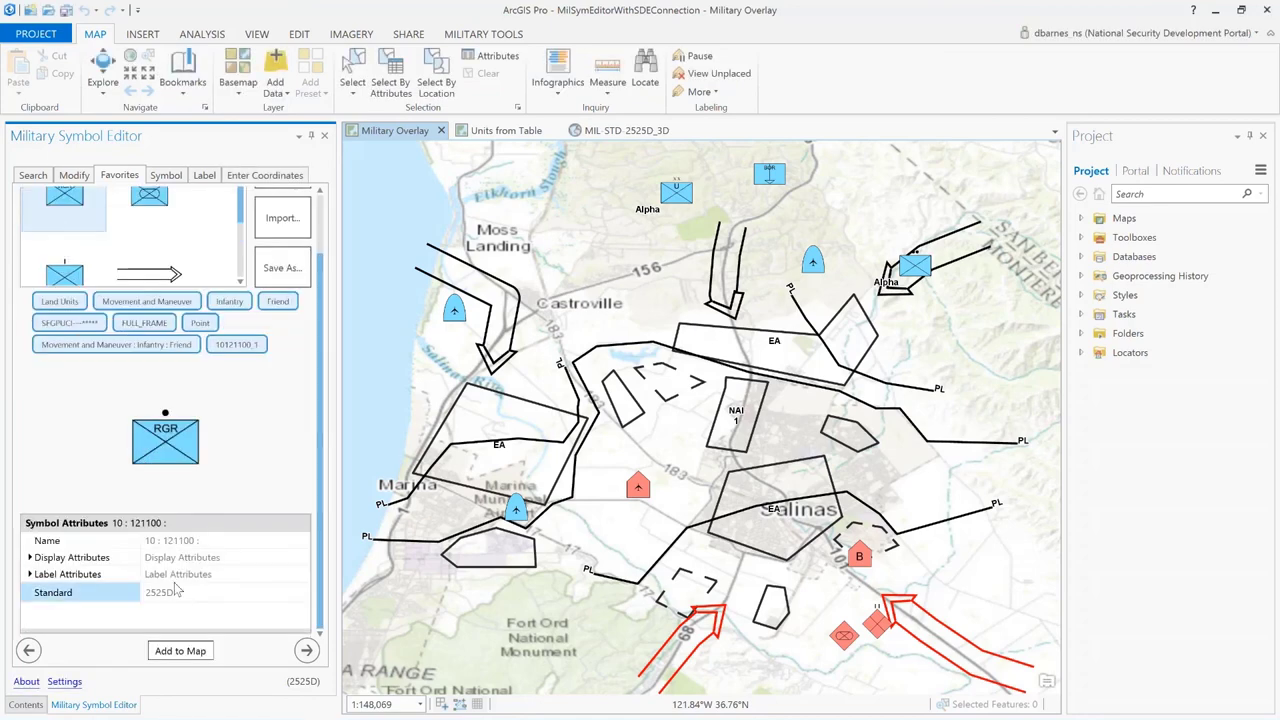
pyautogui.click(306, 651)
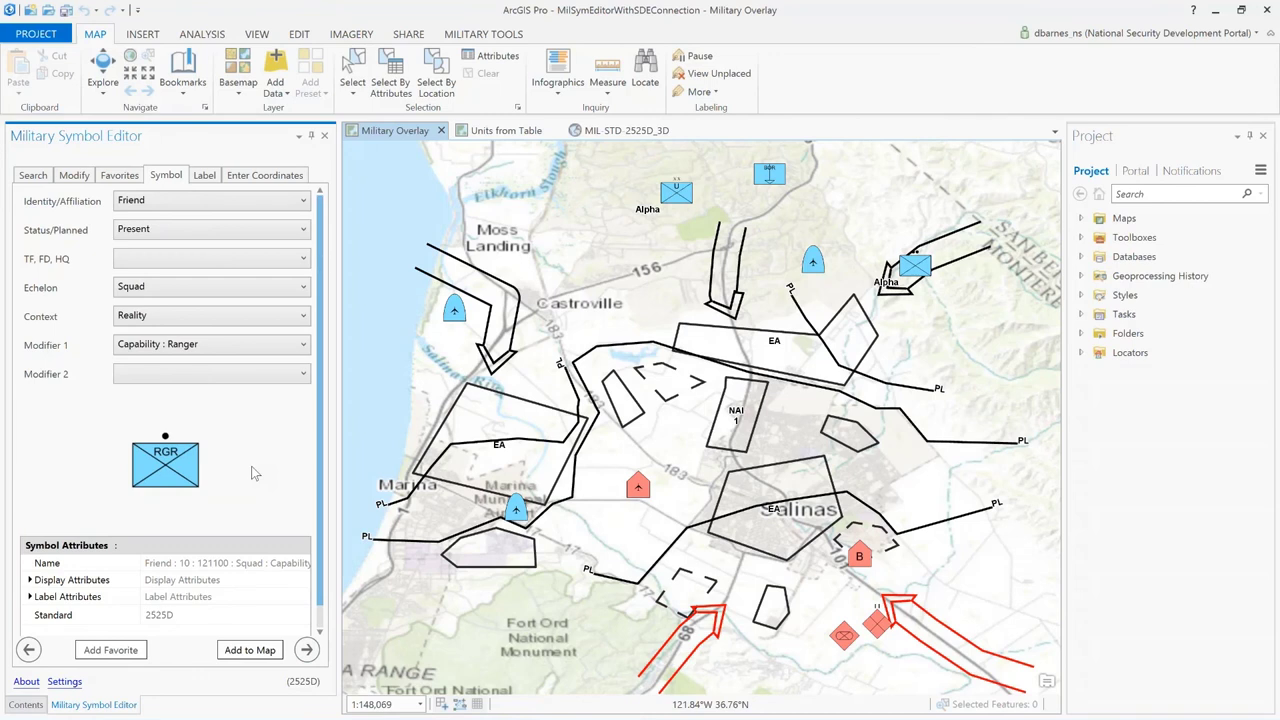
# Set the RGR symbol's TF, FD, HQ to Task Force Headquarters, echelon to Platoon/Detachment and modifier 1 to Capability : Topographic.
pyautogui.click(200, 260)
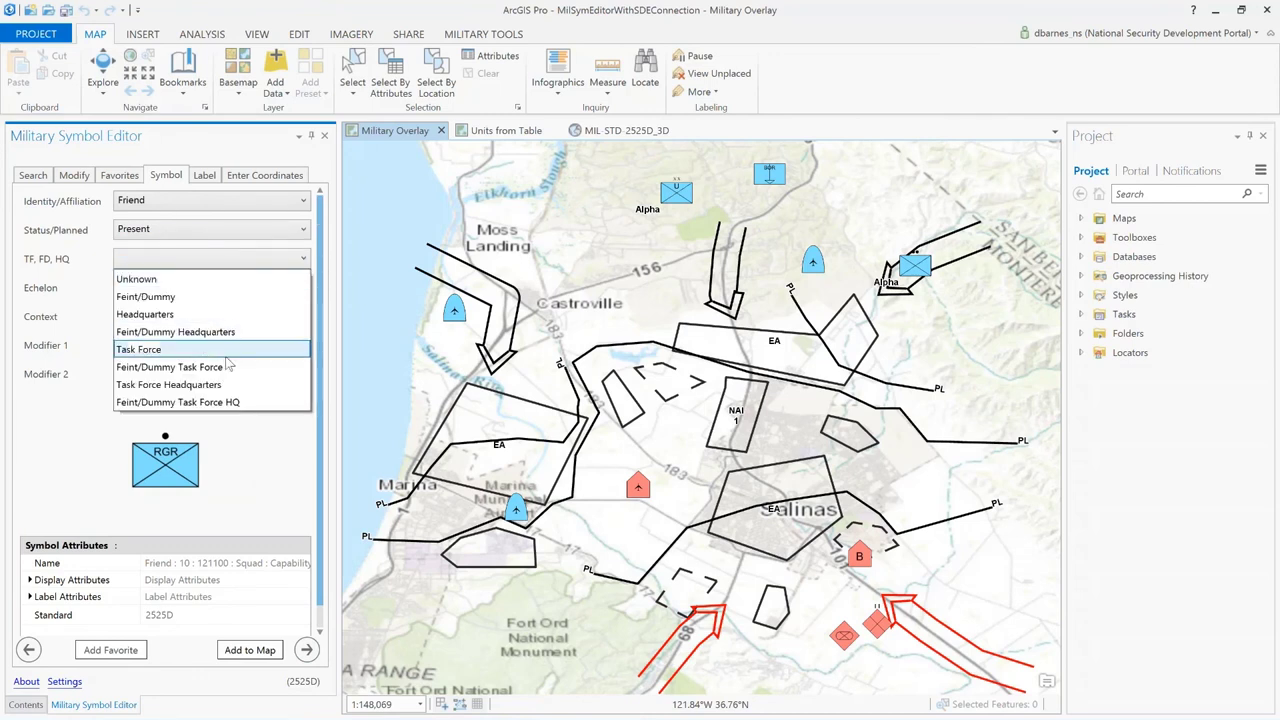
pyautogui.click(190, 384)
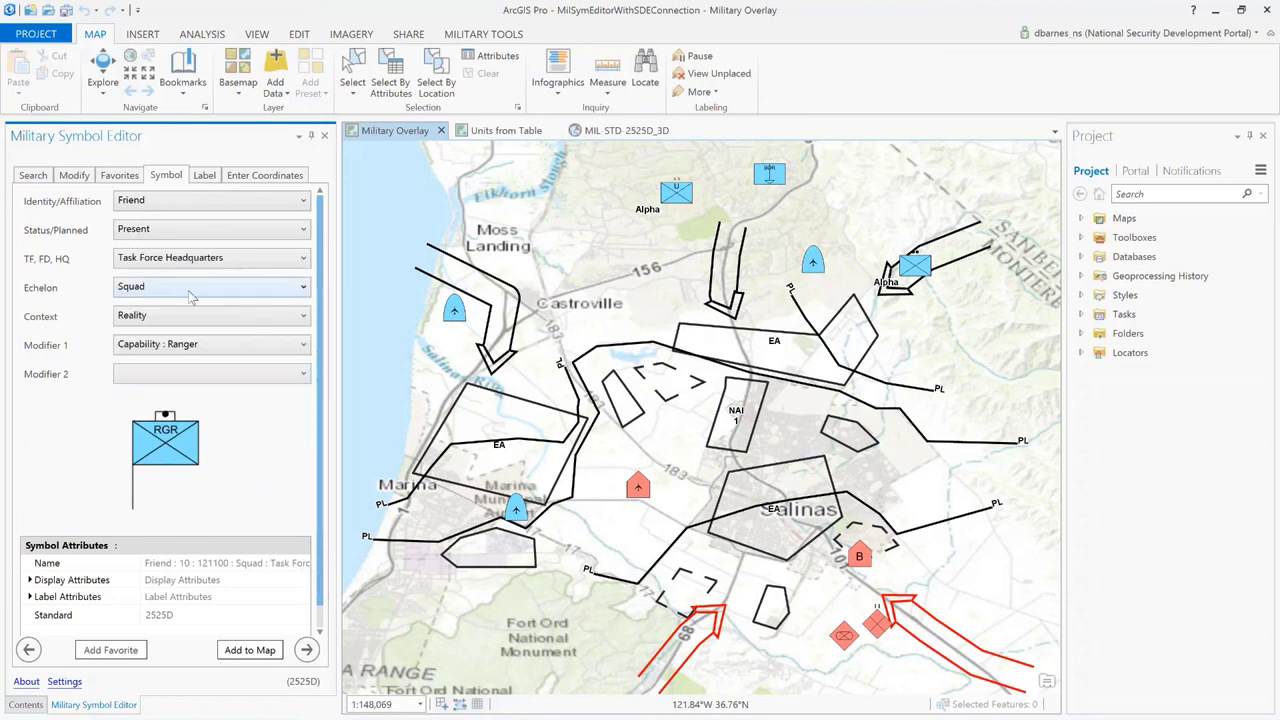
pyautogui.click(190, 289)
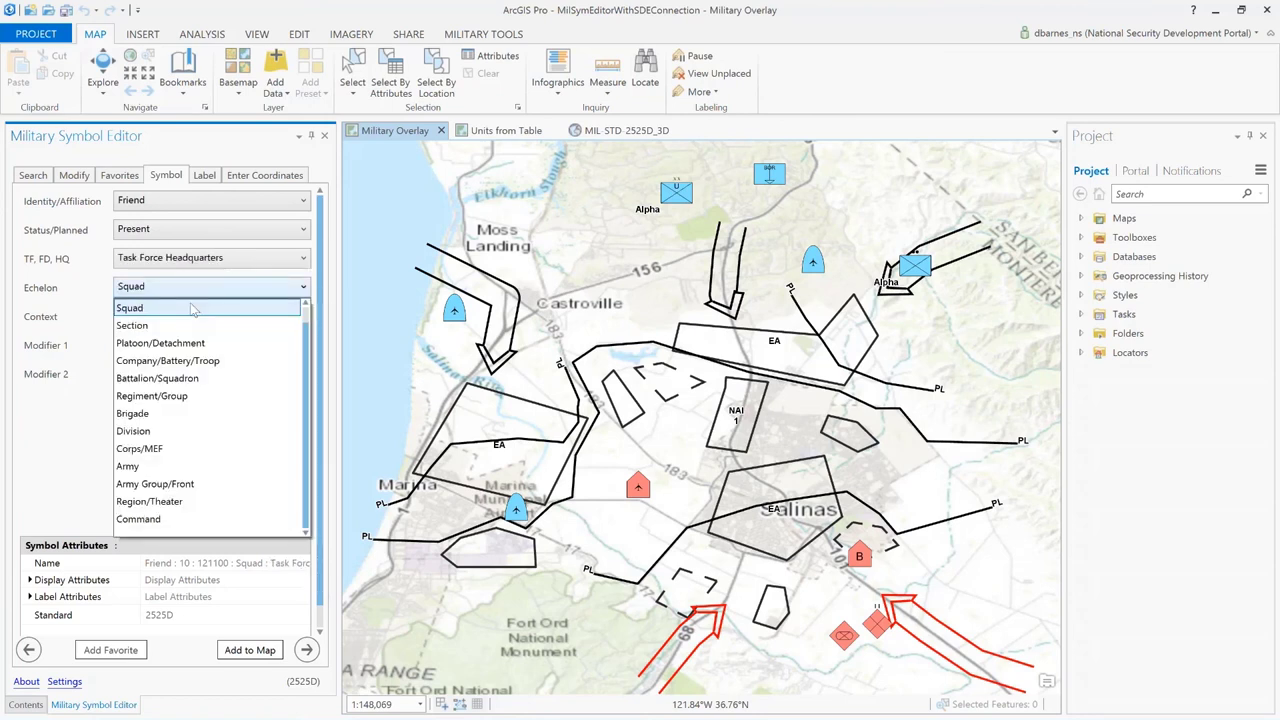
pyautogui.click(216, 344)
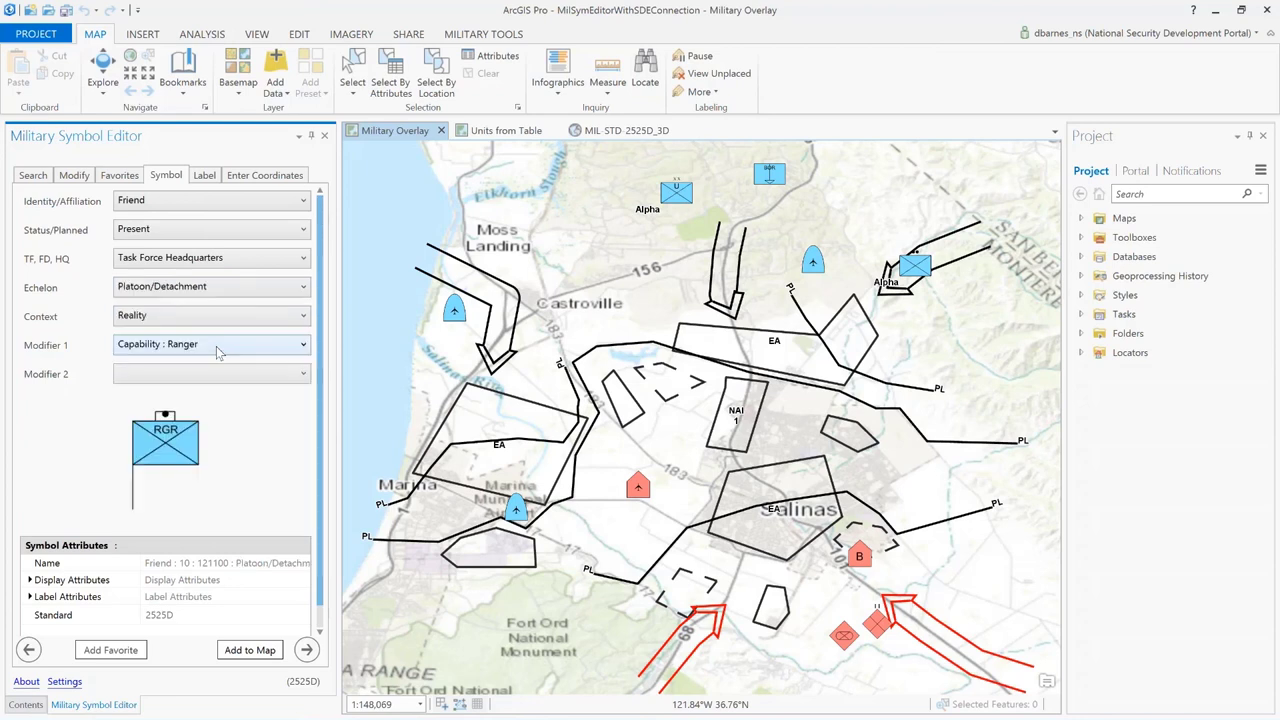
pyautogui.click(213, 345)
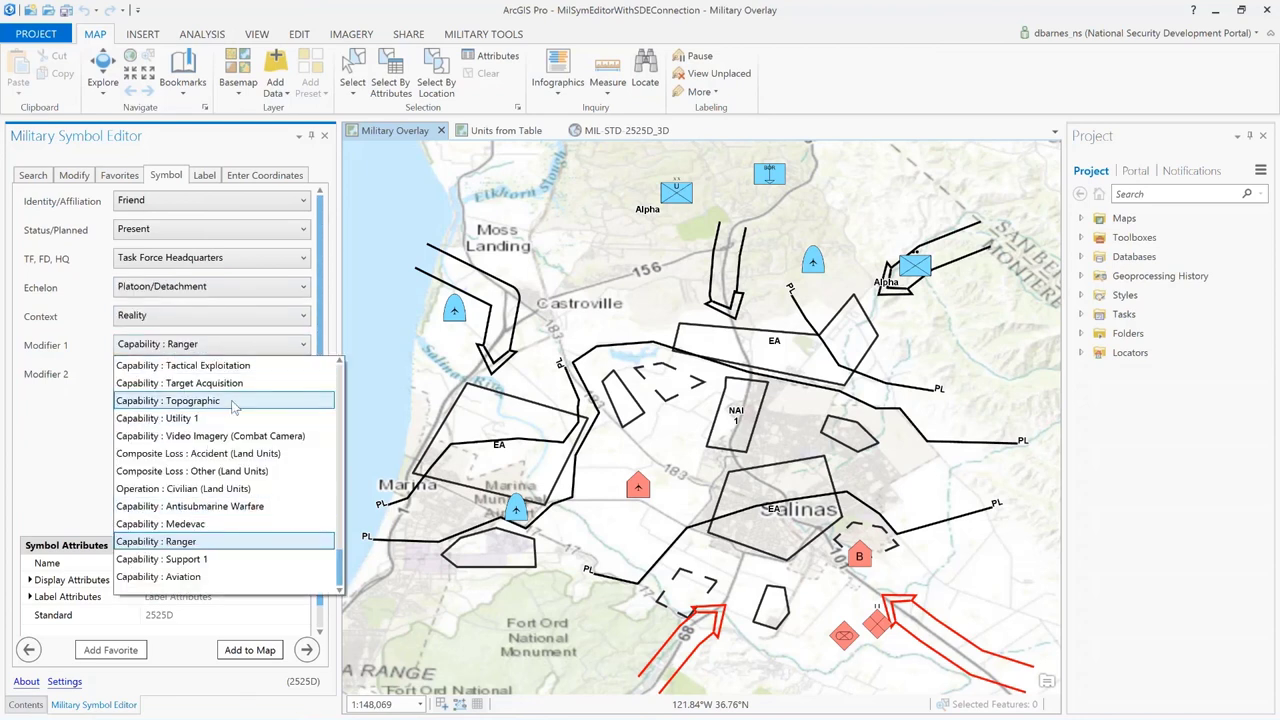
pyautogui.click(232, 402)
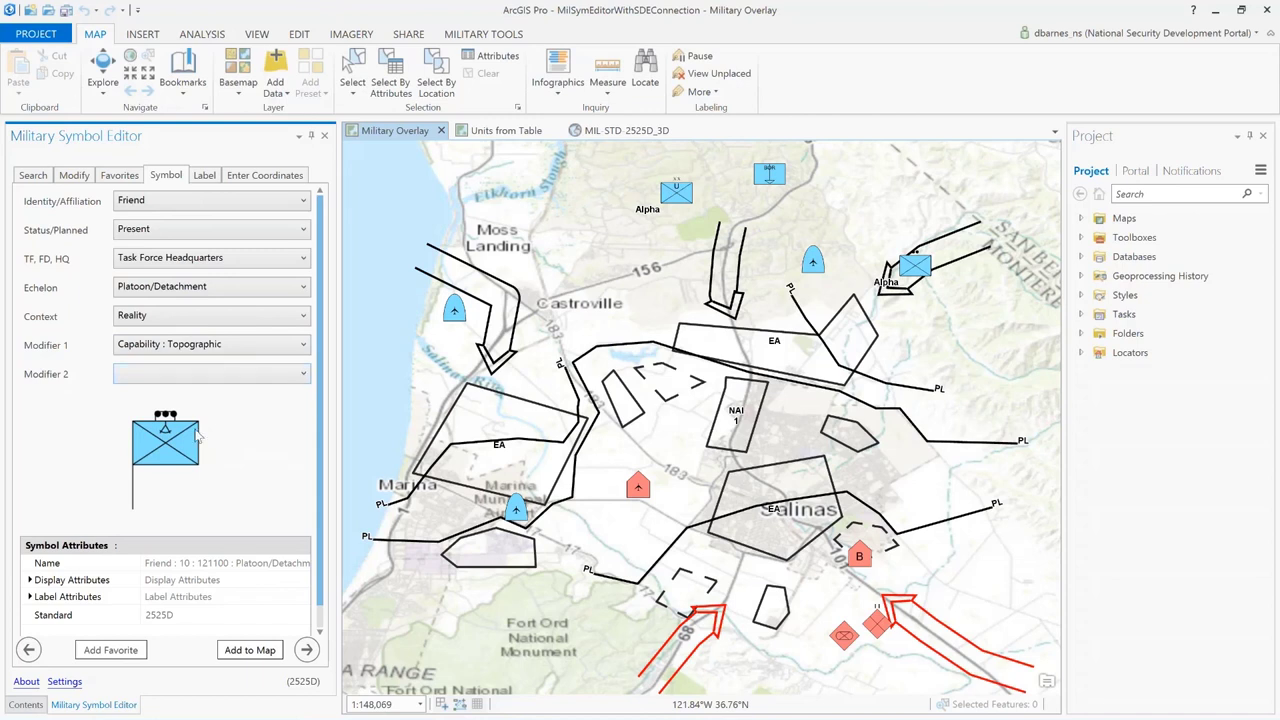
pyautogui.rightClick(168, 446)
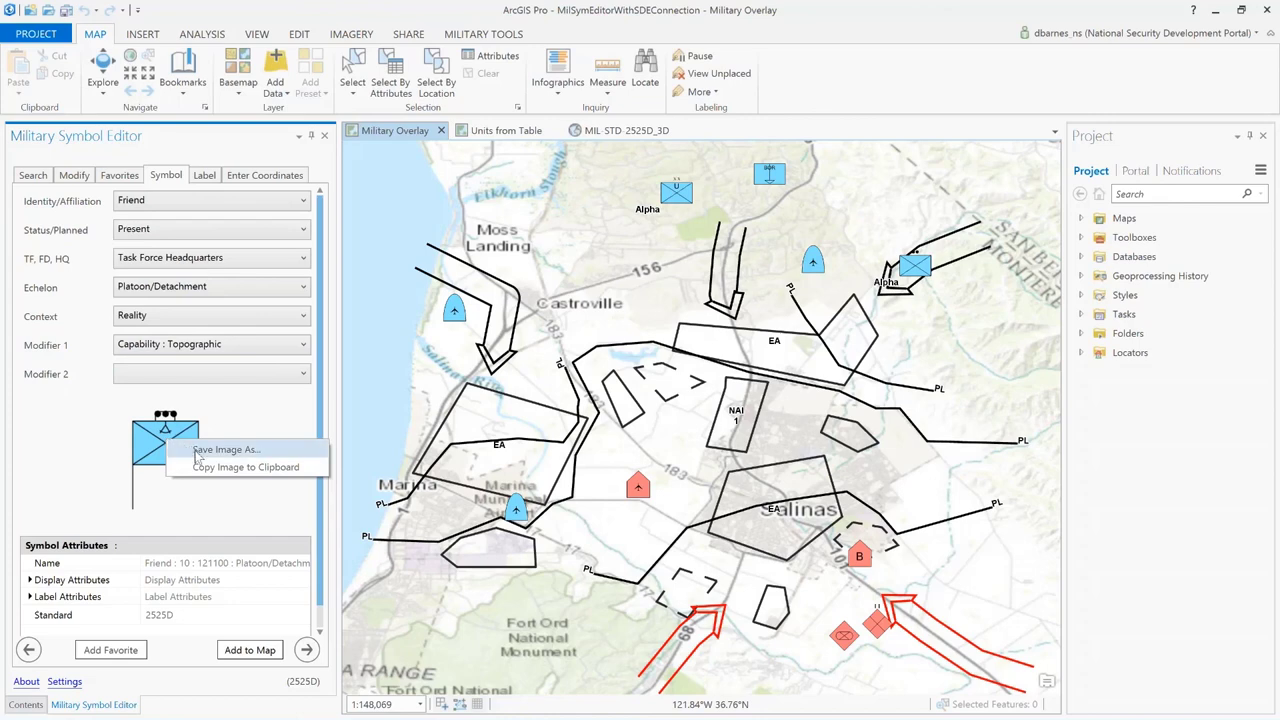
pyautogui.click(205, 450)
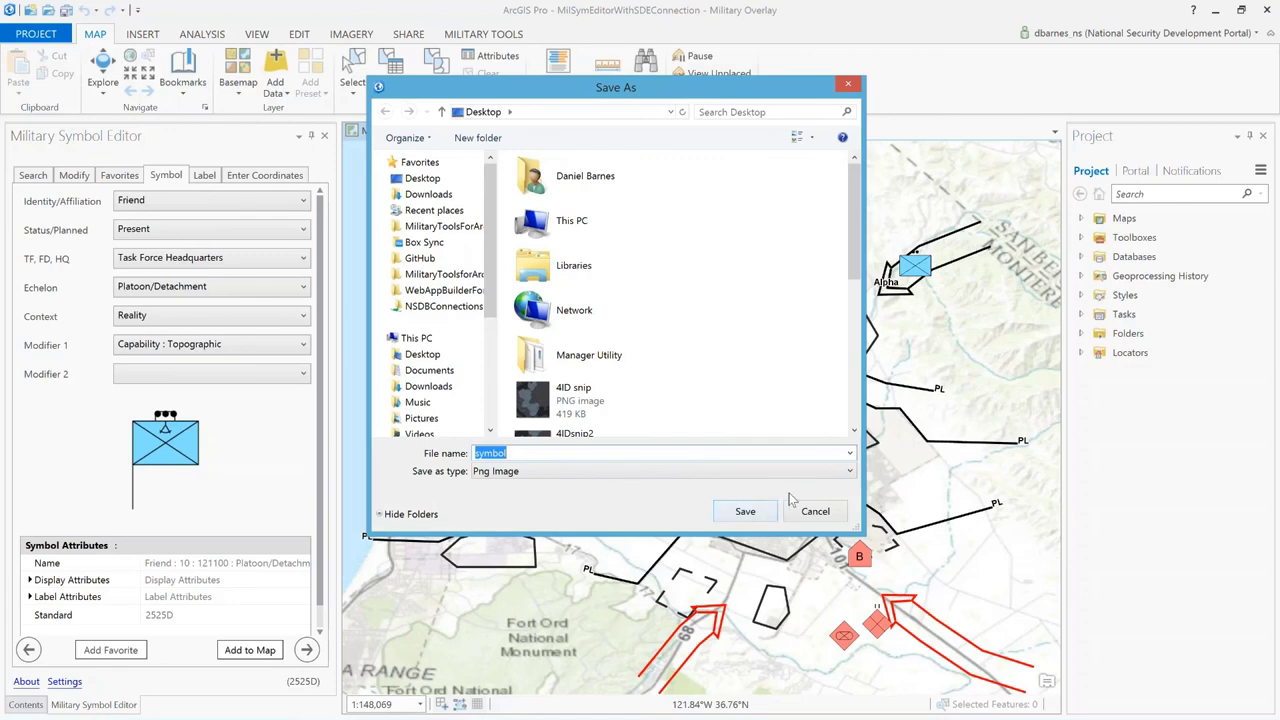
pyautogui.click(815, 512)
# Set the symbol's staff comments to Bravo and place it on the map north of Castroville, just west of the existing Alpha unit.
pyautogui.click(306, 650)
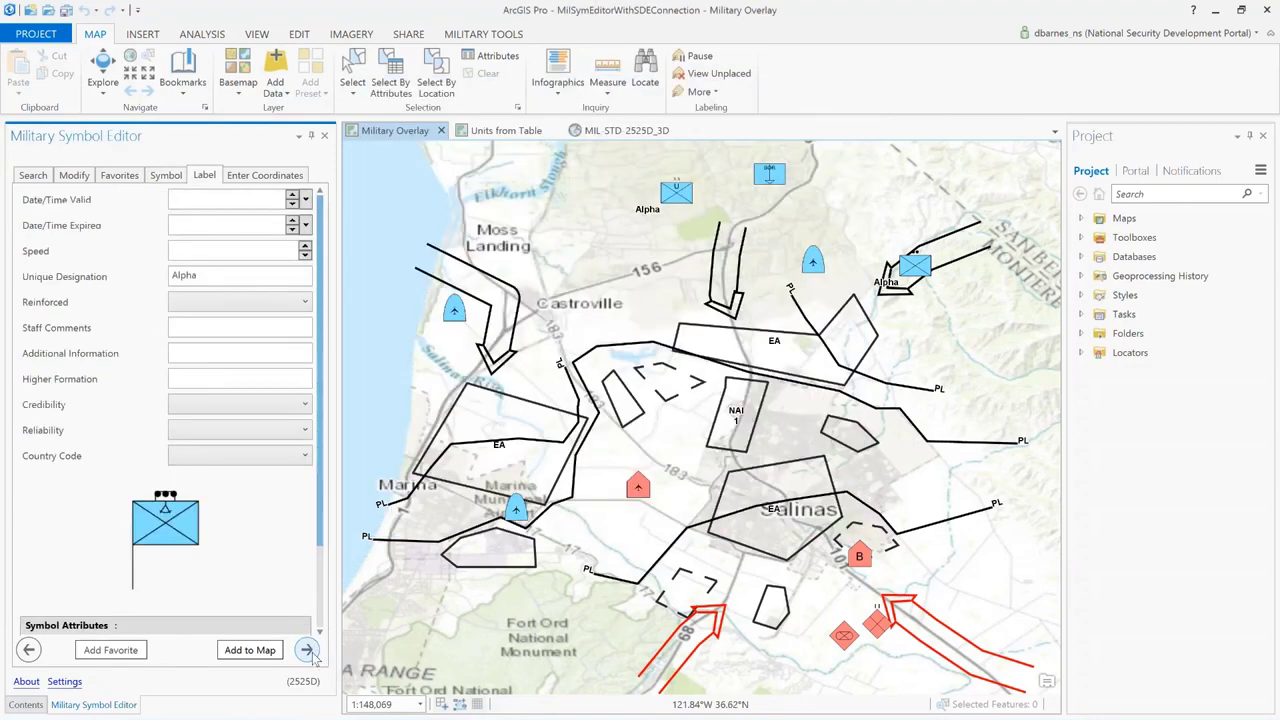
pyautogui.click(193, 328)
pyautogui.write('Bravo')
pyautogui.click(250, 650)
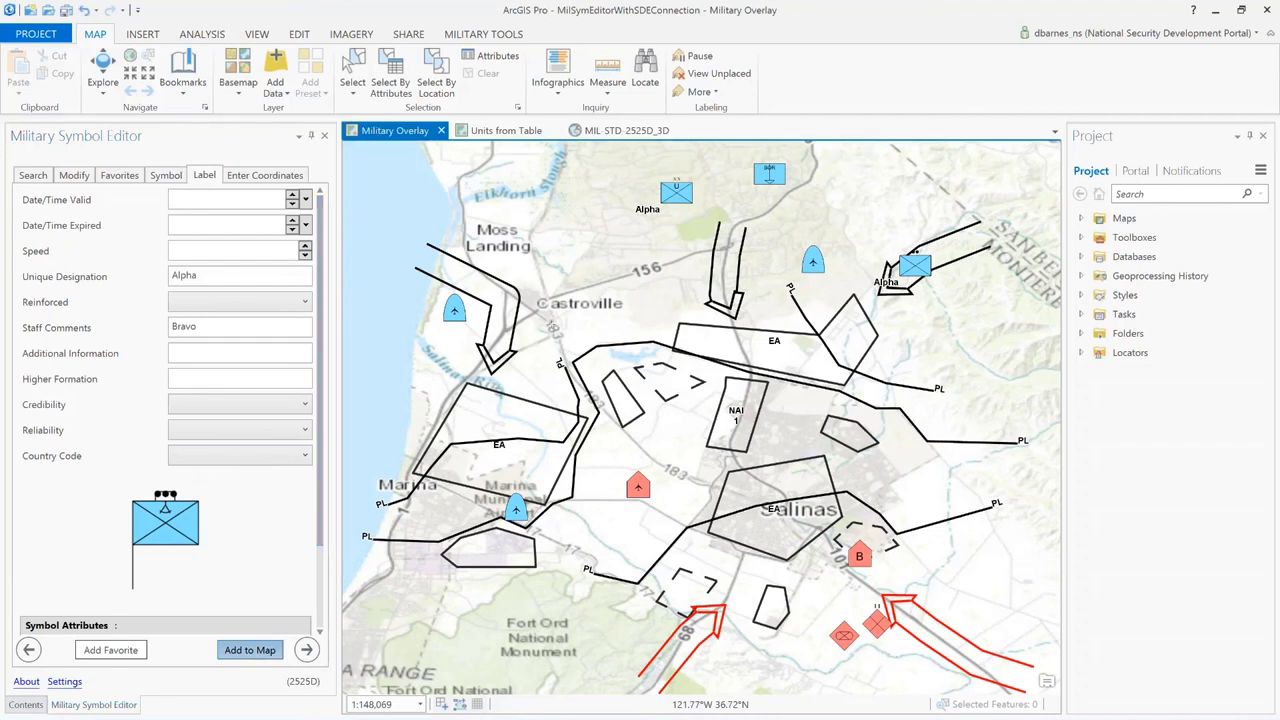
pyautogui.click(580, 177)
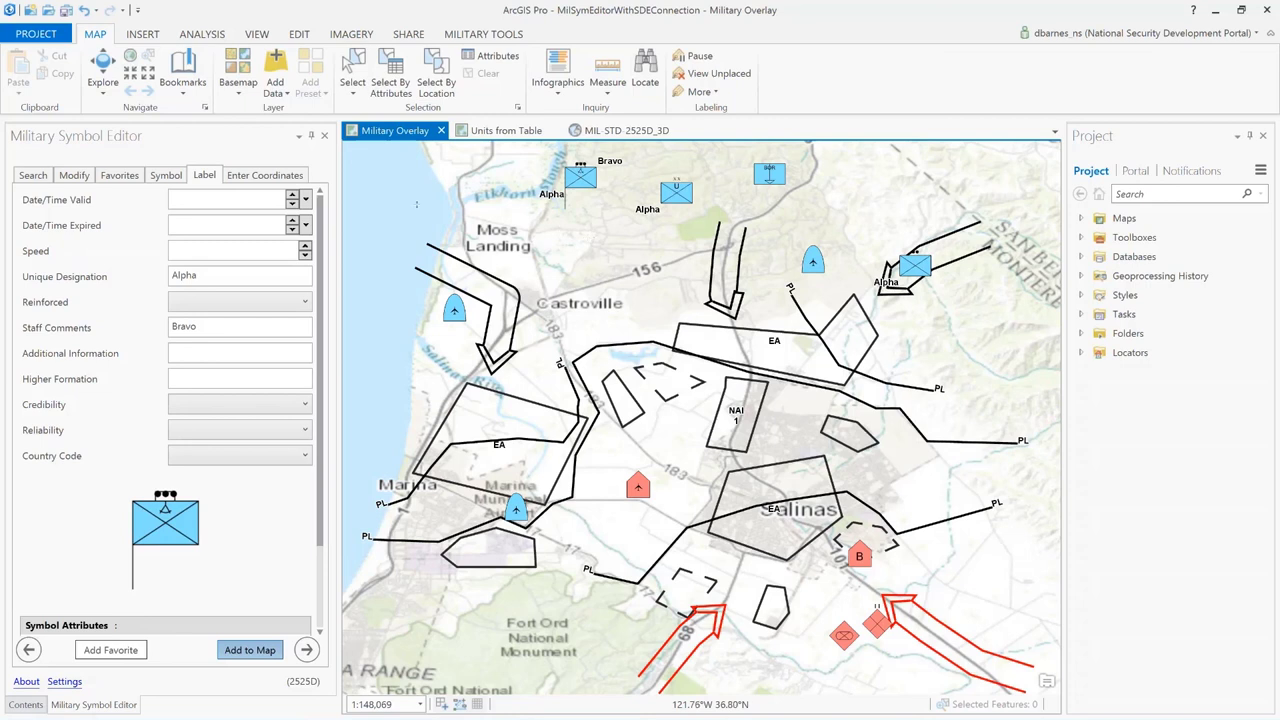
# Select the two infantry units north of Castroville for modification and open the one labelled Bravo in the symbol settings.
pyautogui.click(78, 176)
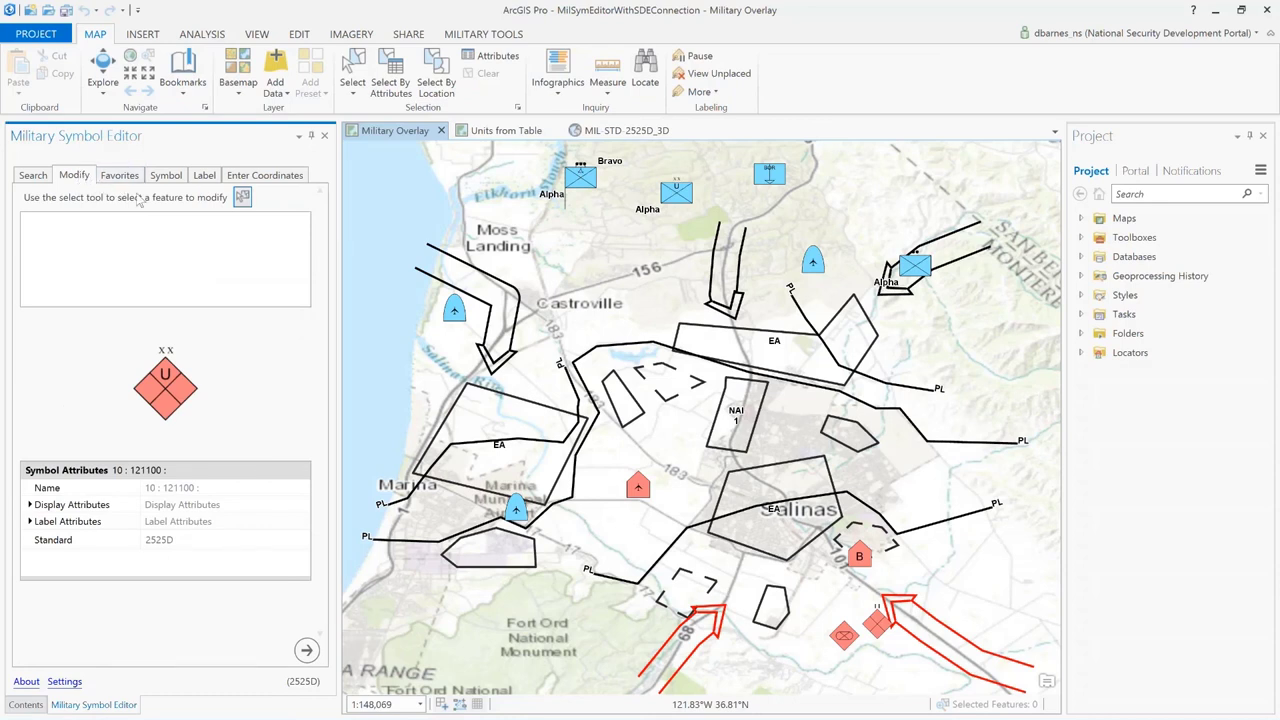
pyautogui.click(243, 198)
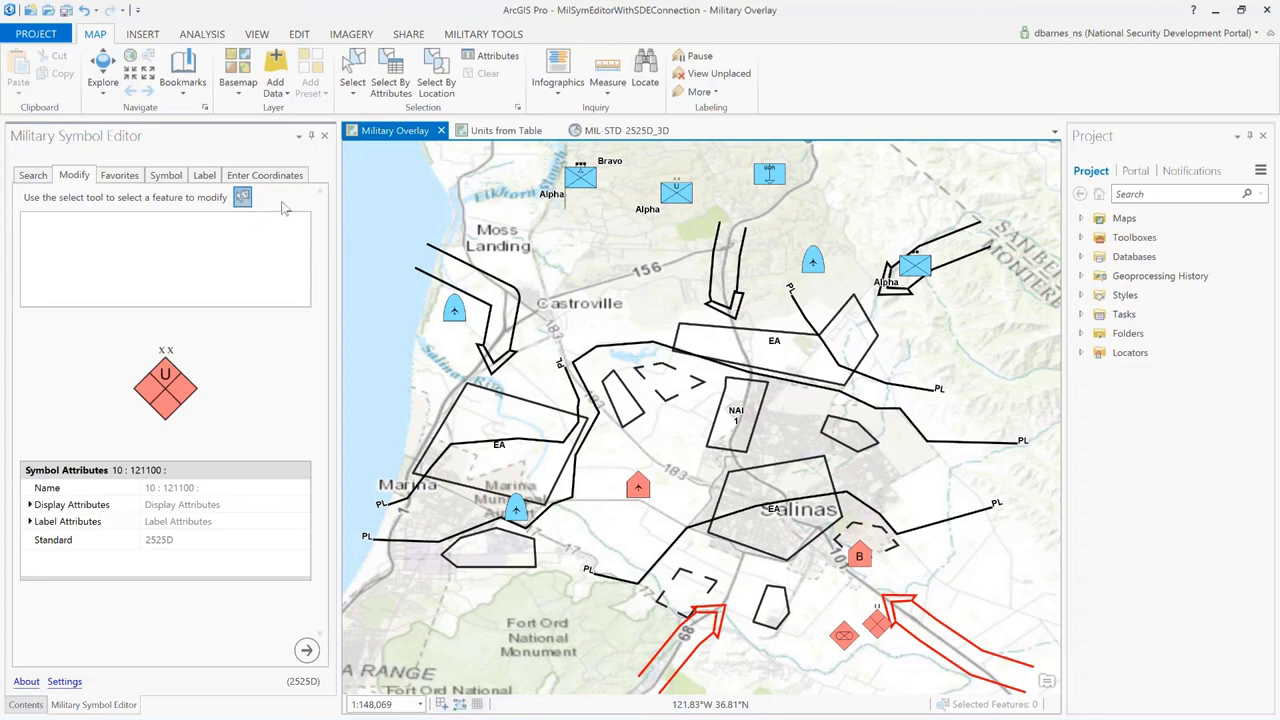
pyautogui.moveTo(552, 168); pyautogui.dragTo(690, 234)
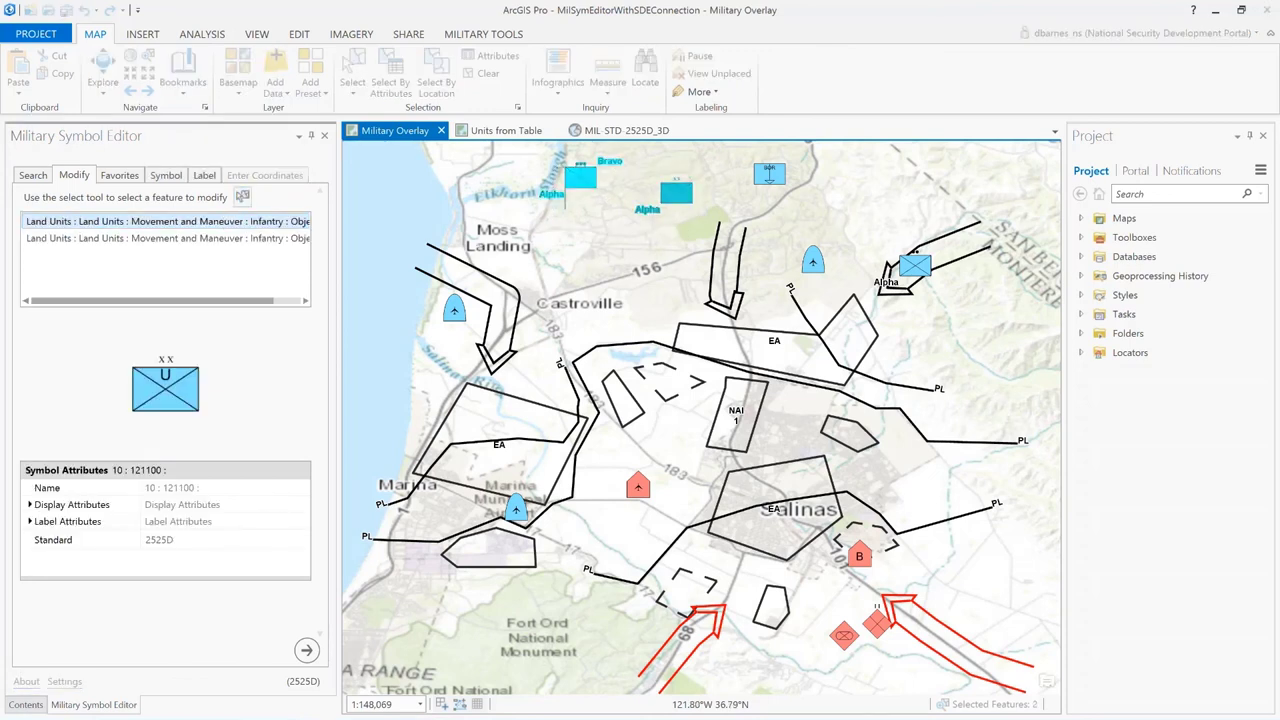
pyautogui.click(228, 244)
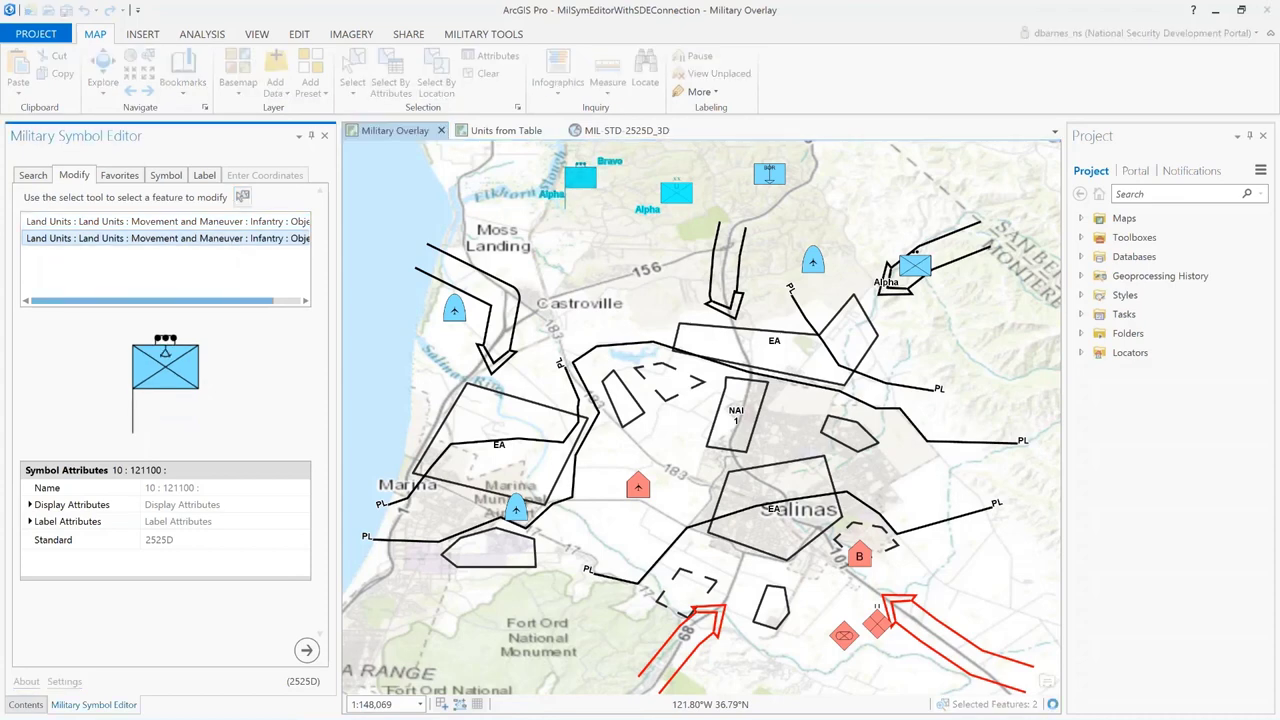
pyautogui.click(307, 651)
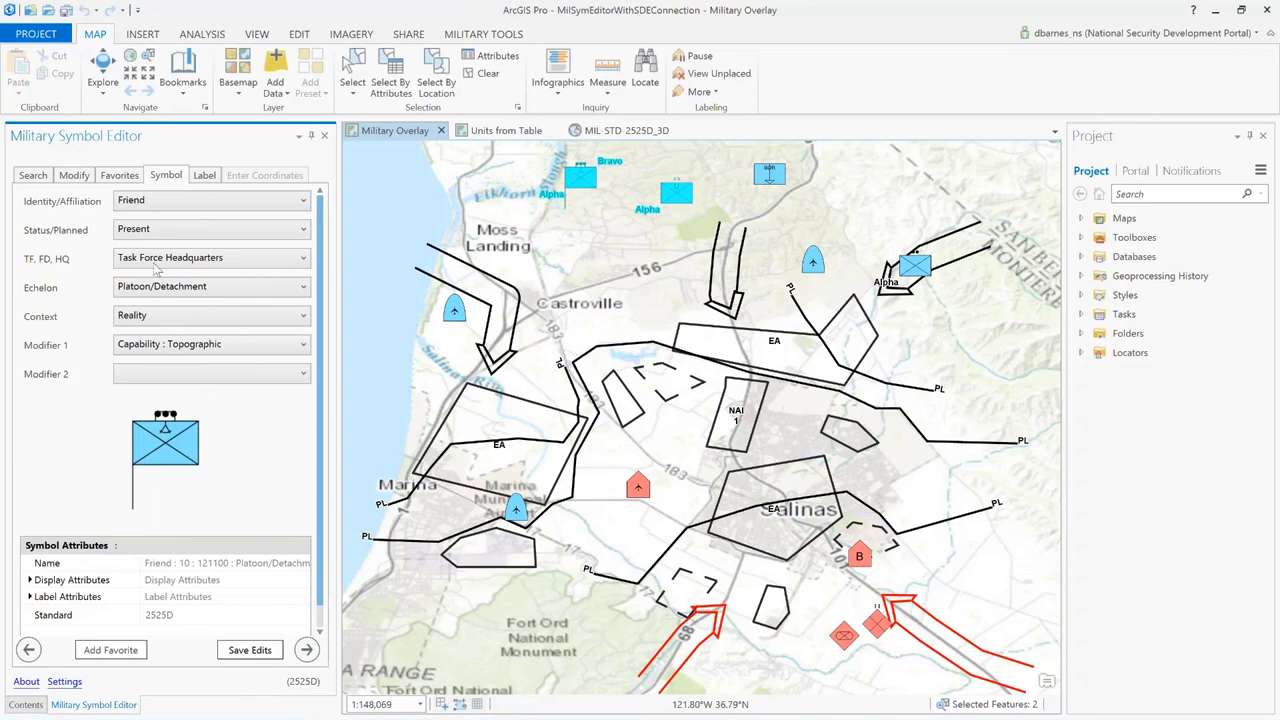
# Change the Bravo unit's affiliation to Hostile/Faker and its TF, FD, HQ to Unknown, save the edits and clear the selection.
pyautogui.click(152, 201)
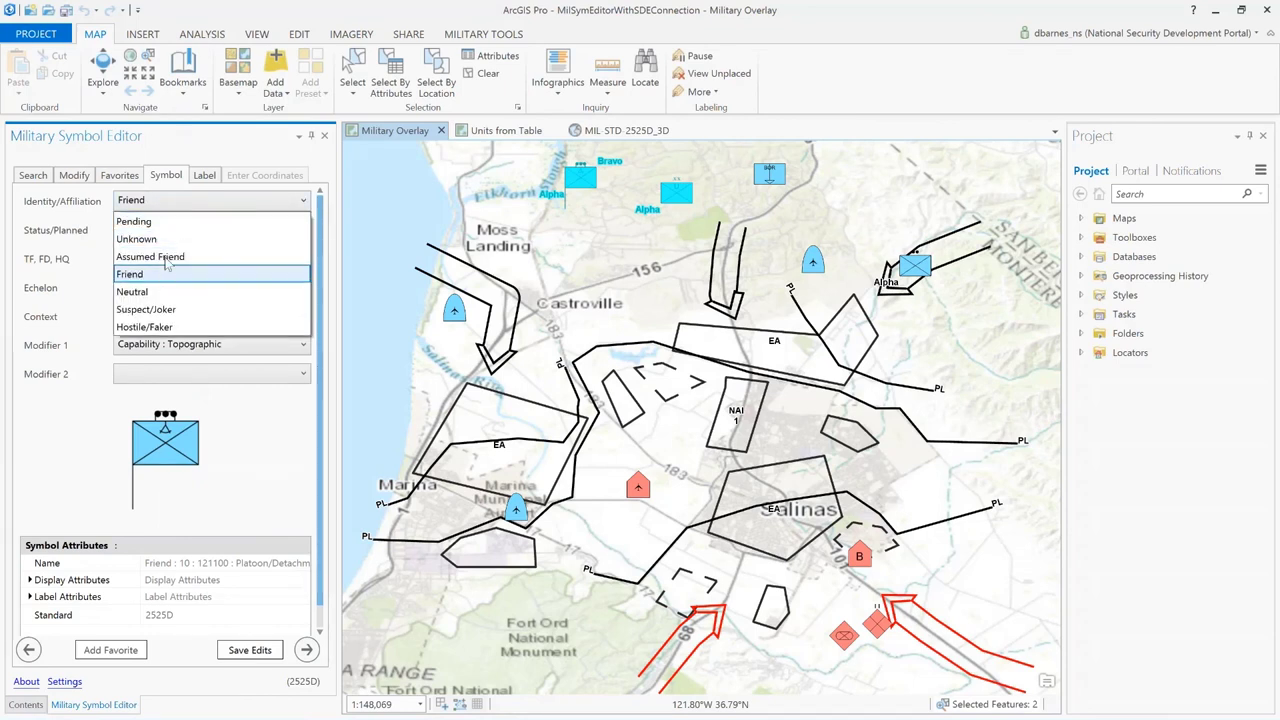
pyautogui.click(178, 327)
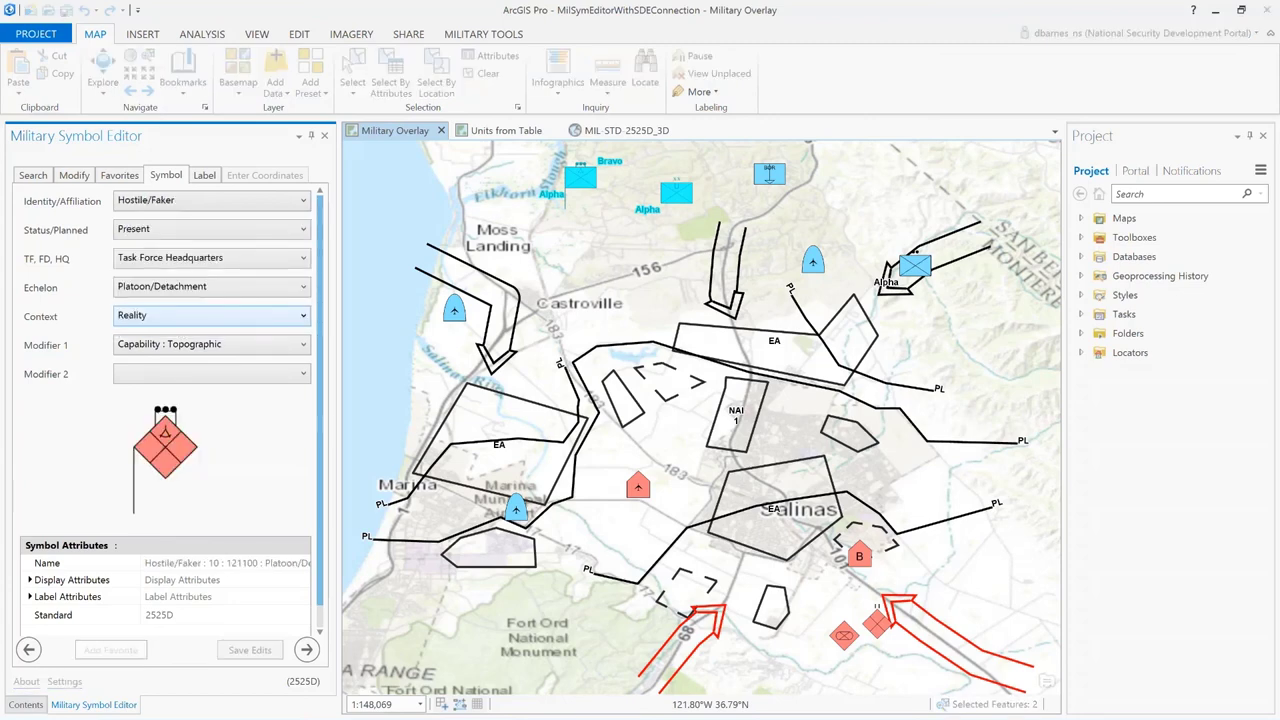
pyautogui.click(172, 262)
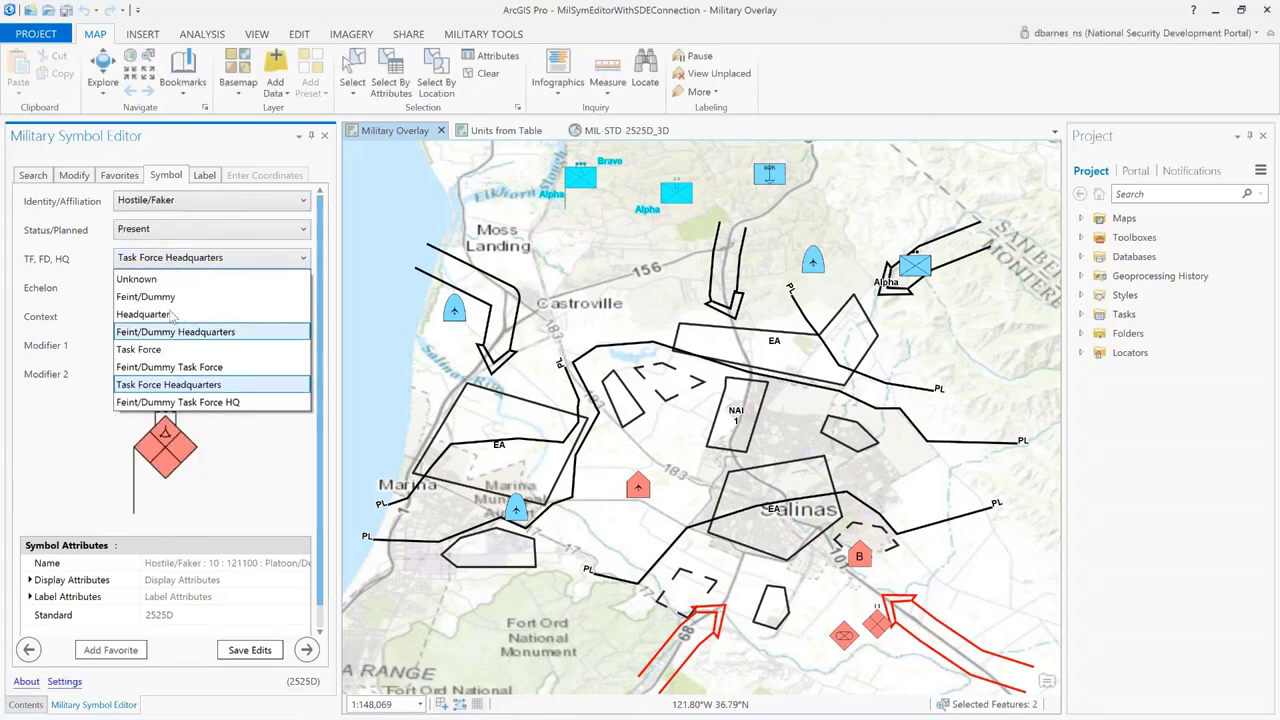
pyautogui.click(168, 280)
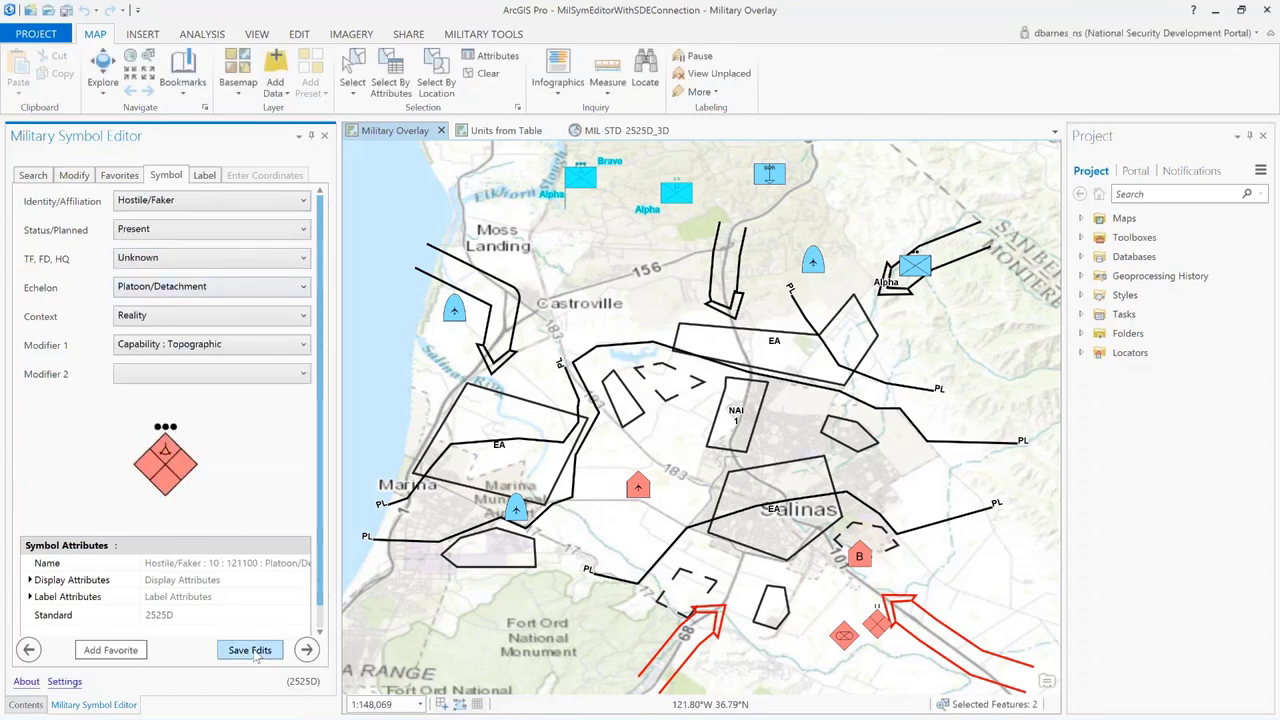
pyautogui.click(252, 650)
pyautogui.click(488, 75)
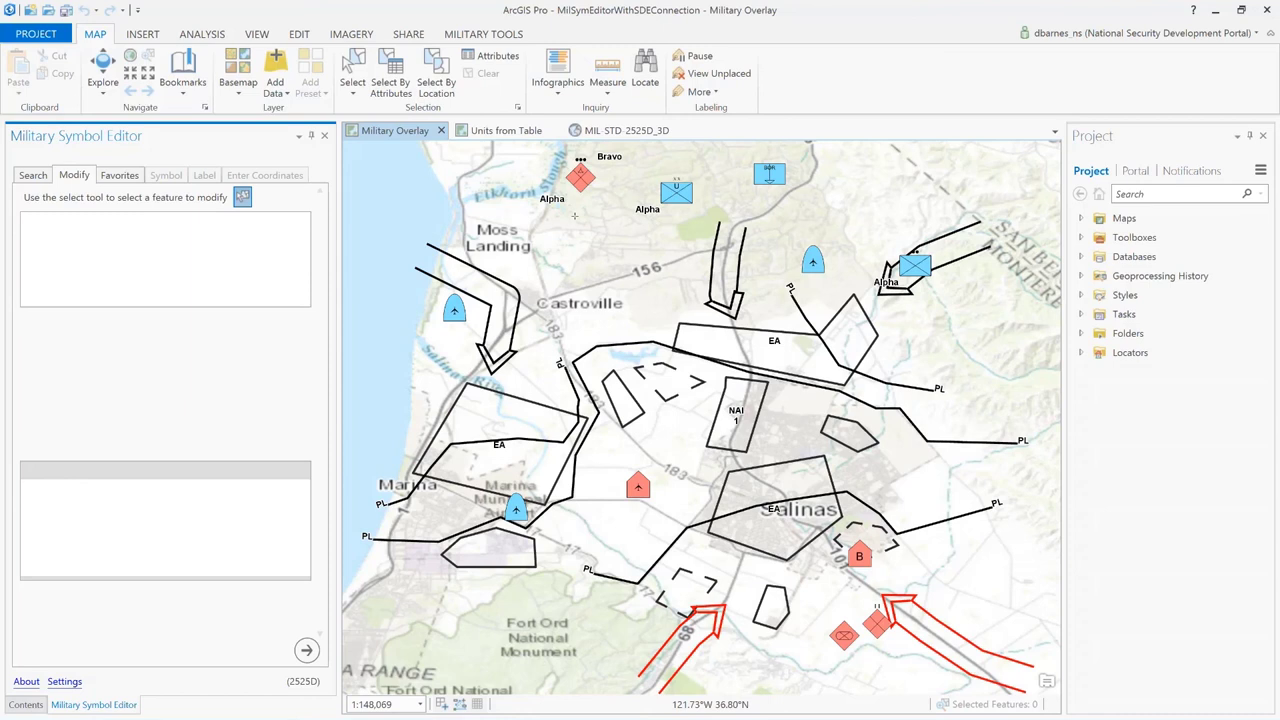
# Open the project's MIL-STD-2525D task item and start its Share Overlay as Web Layer task.
pyautogui.click(412, 36)
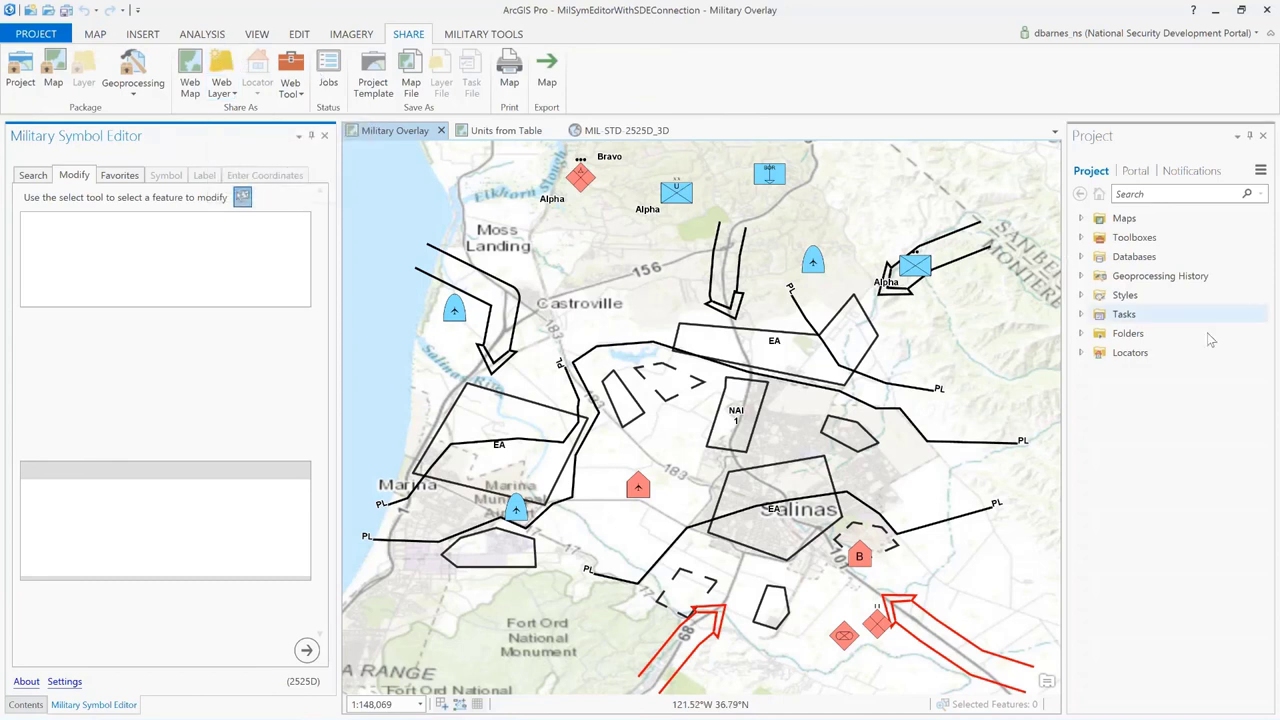
pyautogui.click(1081, 314)
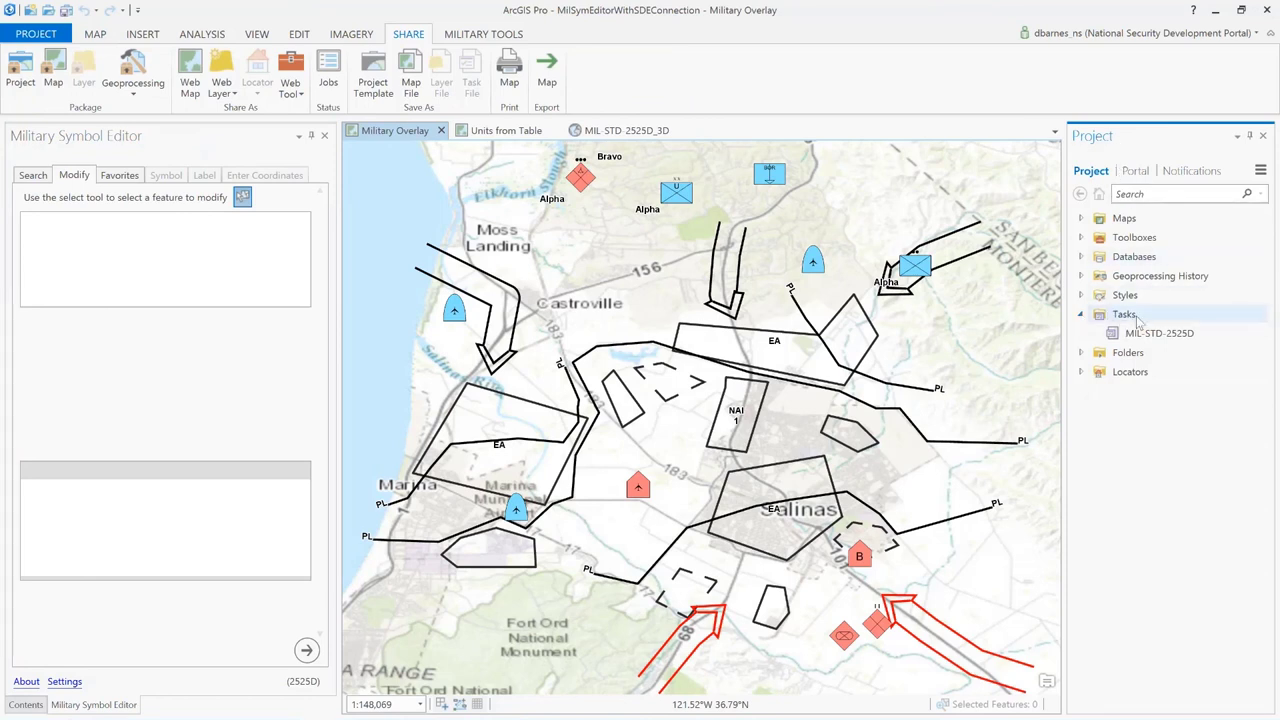
pyautogui.click(1206, 339)
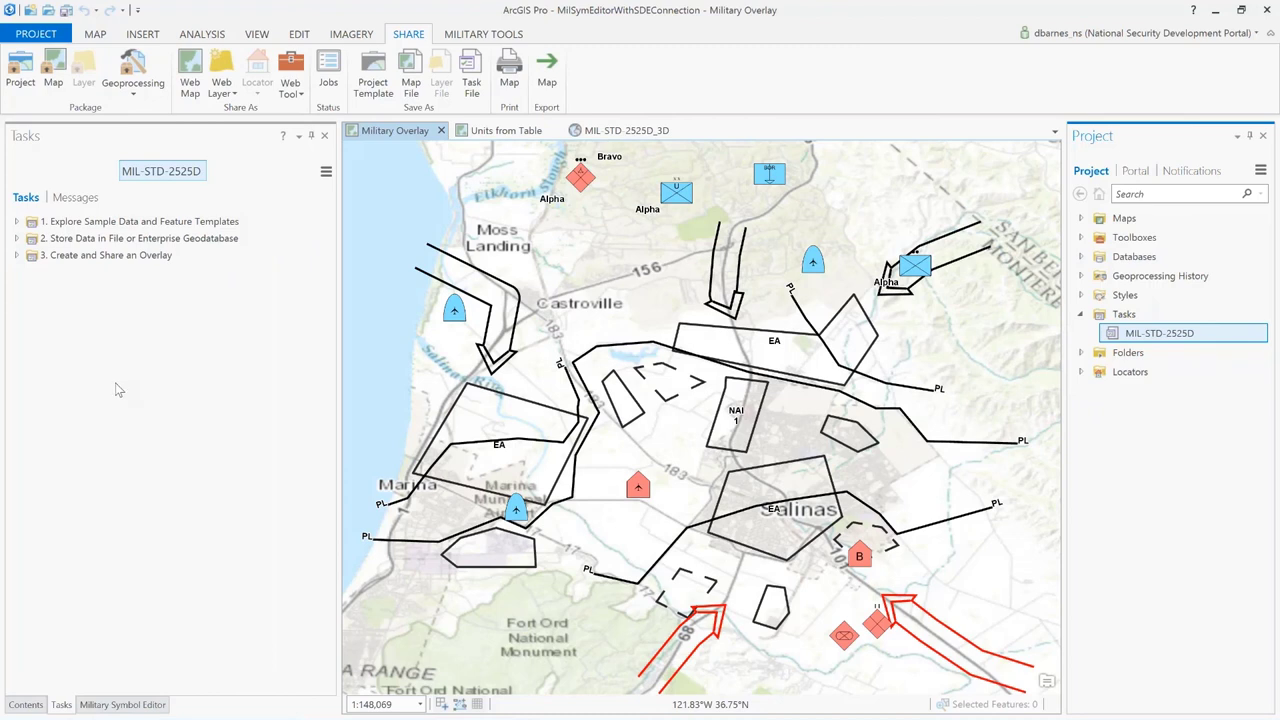
pyautogui.click(16, 239)
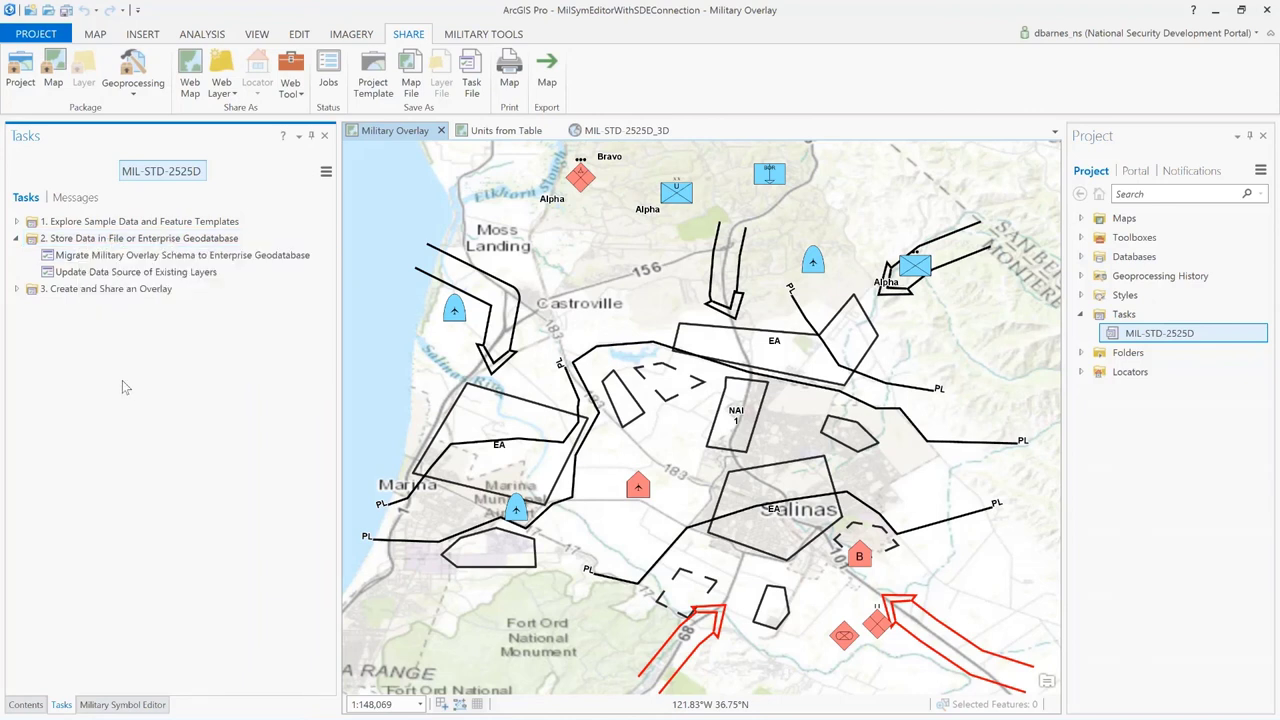
pyautogui.click(16, 289)
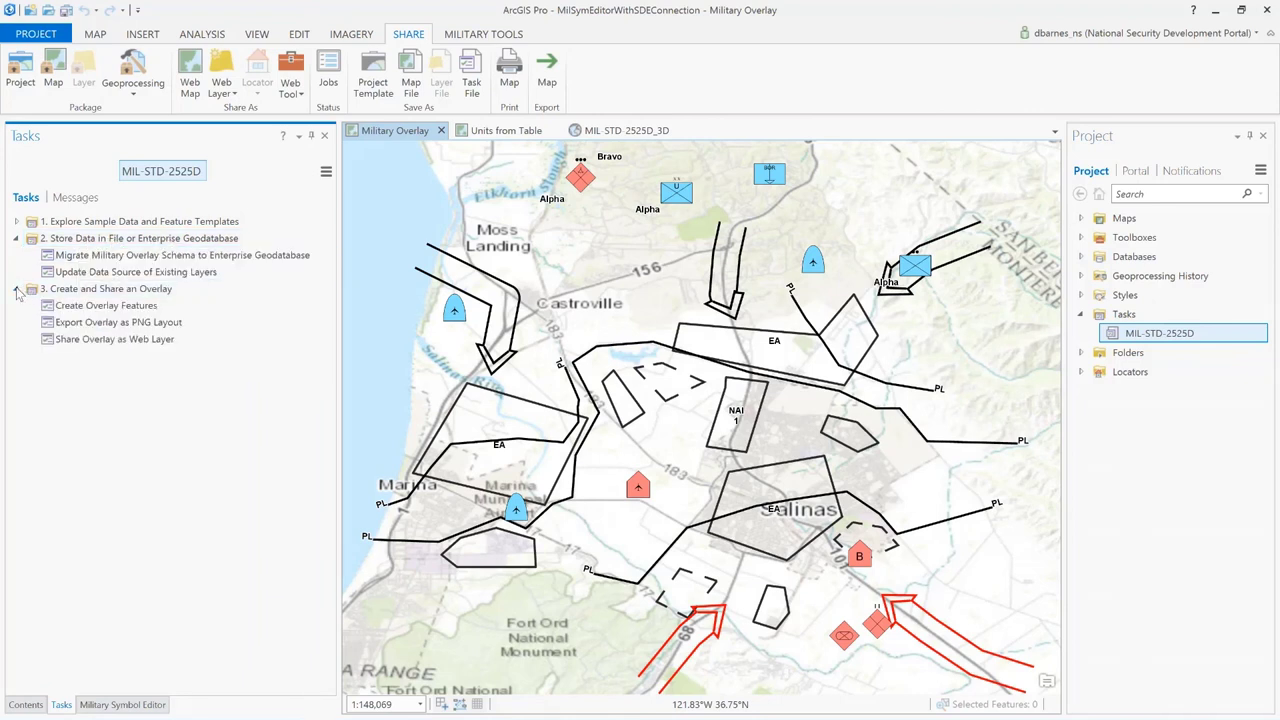
pyautogui.click(210, 305)
pyautogui.click(180, 340)
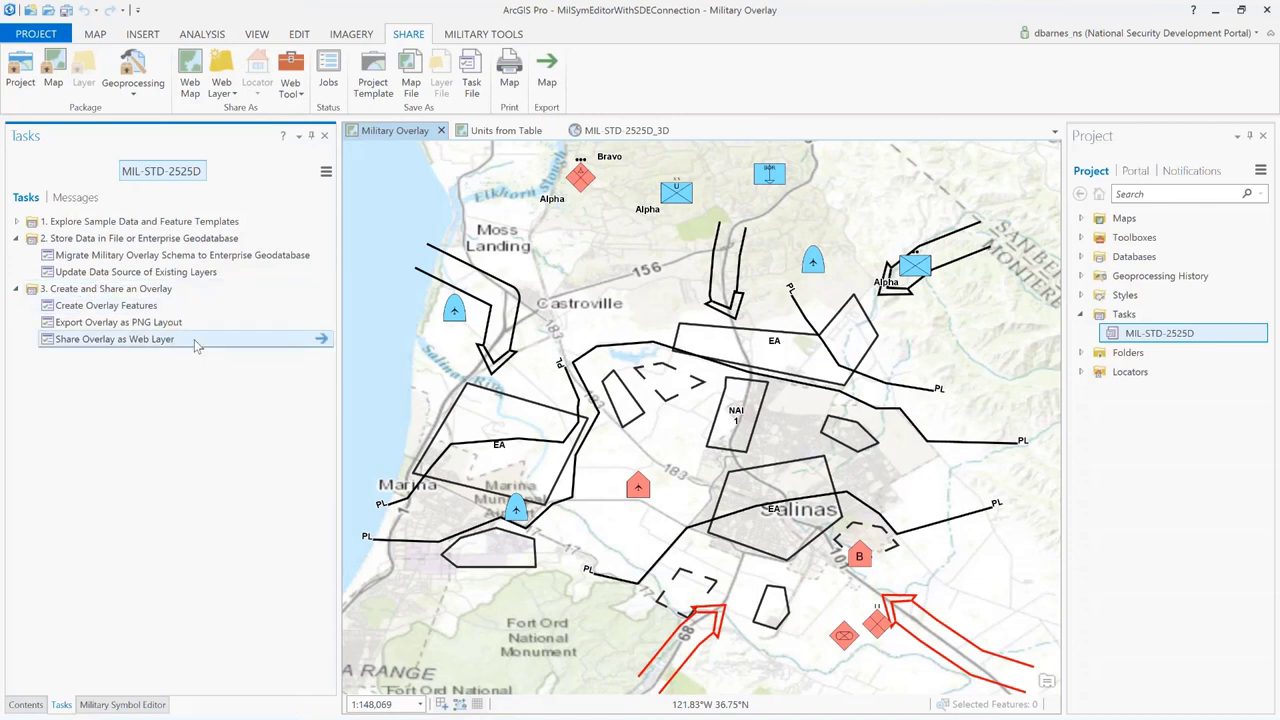
pyautogui.doubleClick(197, 342)
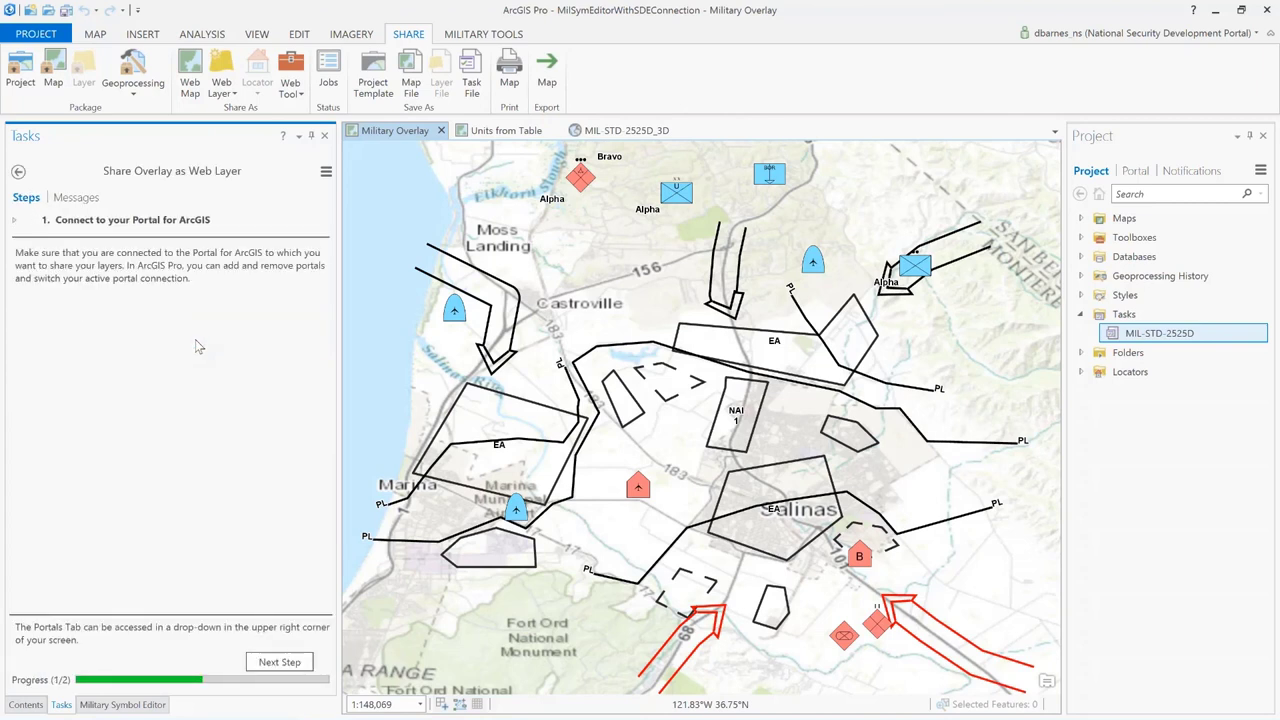
# Proceed to the task's Share as Web Layer step and include the Feature and WMS layers for Military_Overlay.
pyautogui.click(279, 662)
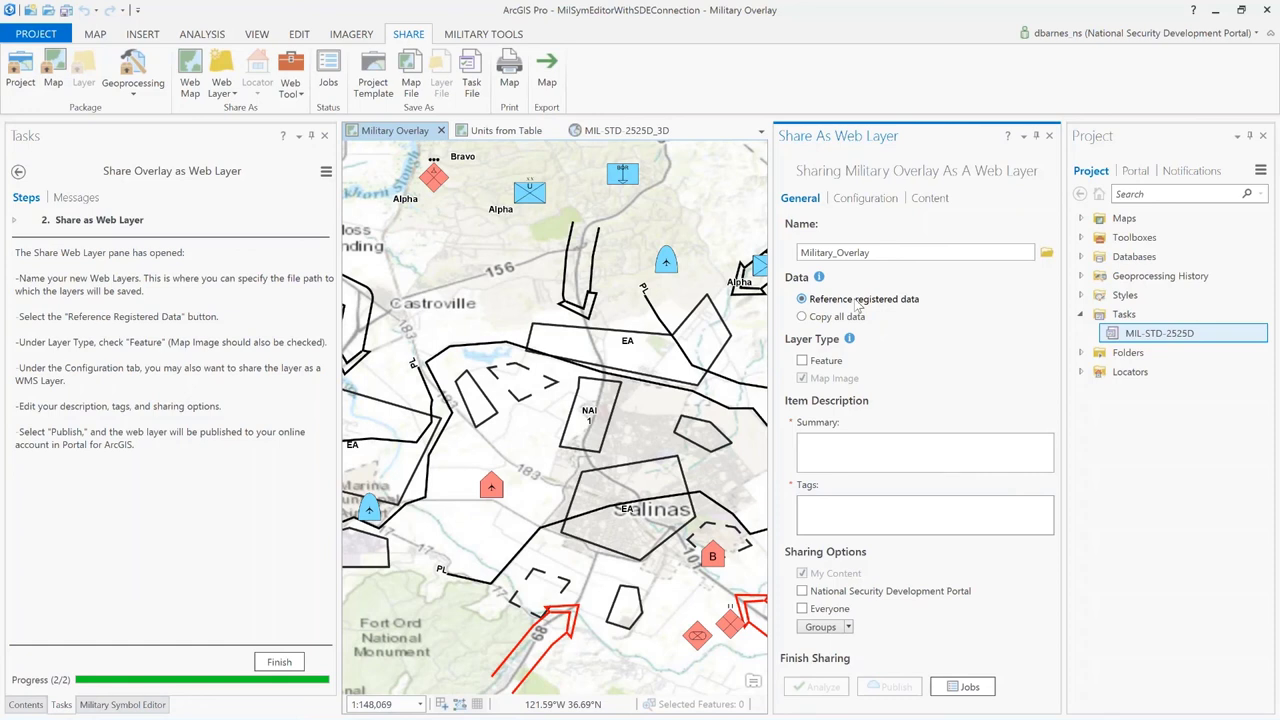
pyautogui.click(803, 361)
pyautogui.click(860, 200)
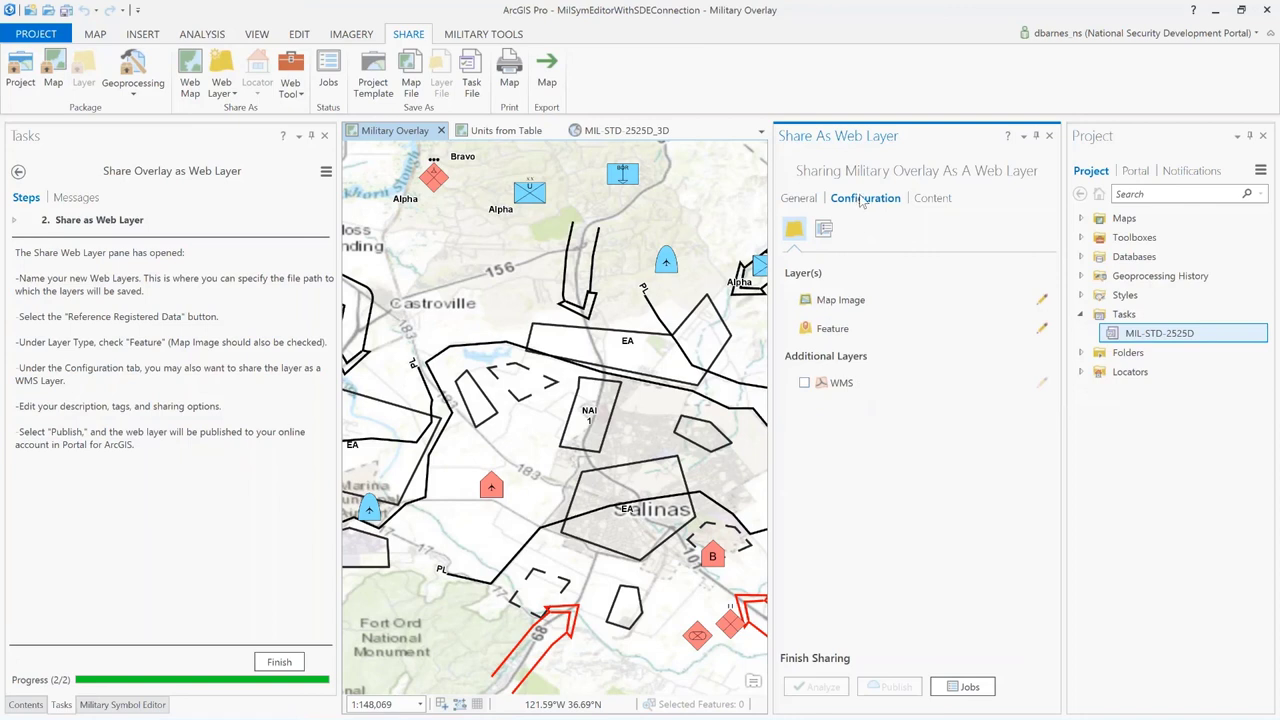
pyautogui.click(805, 383)
# Switch to the Military Overlay Webinar June 2017 web map in Chrome and examine the sublayers of MilitaryOverlay.
pyautogui.moveTo(500, 716)
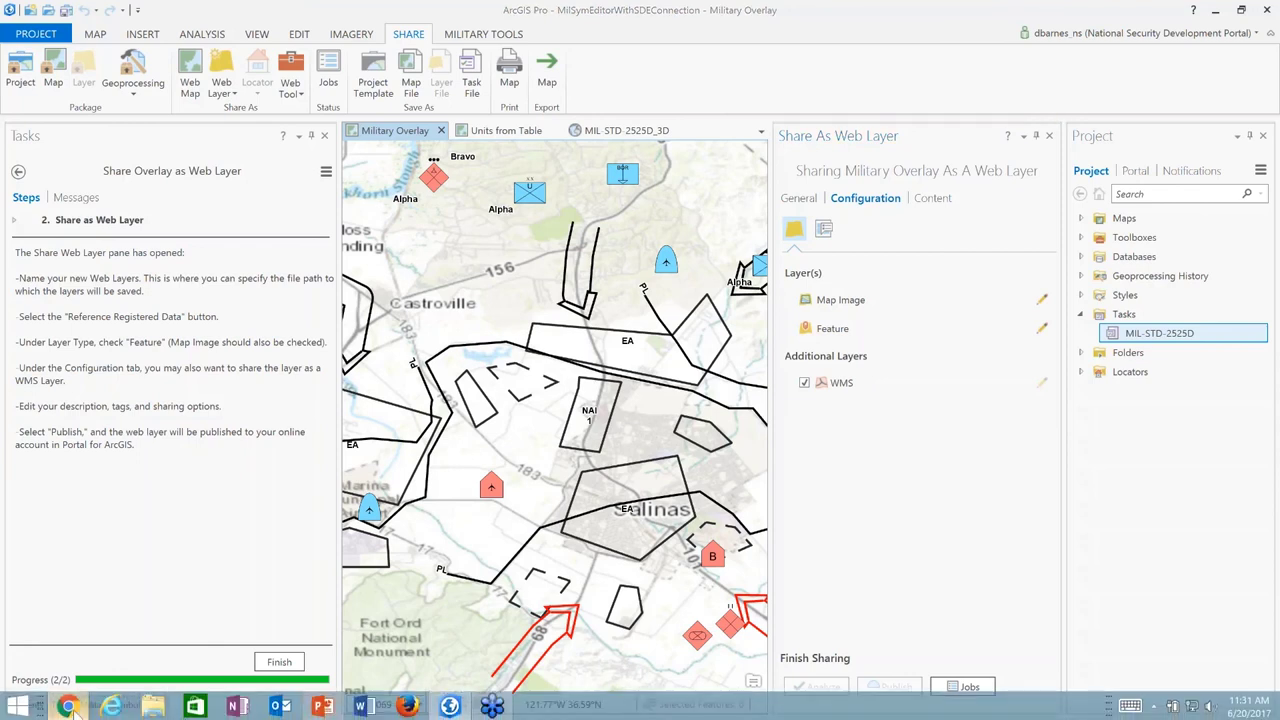
pyautogui.click(68, 707)
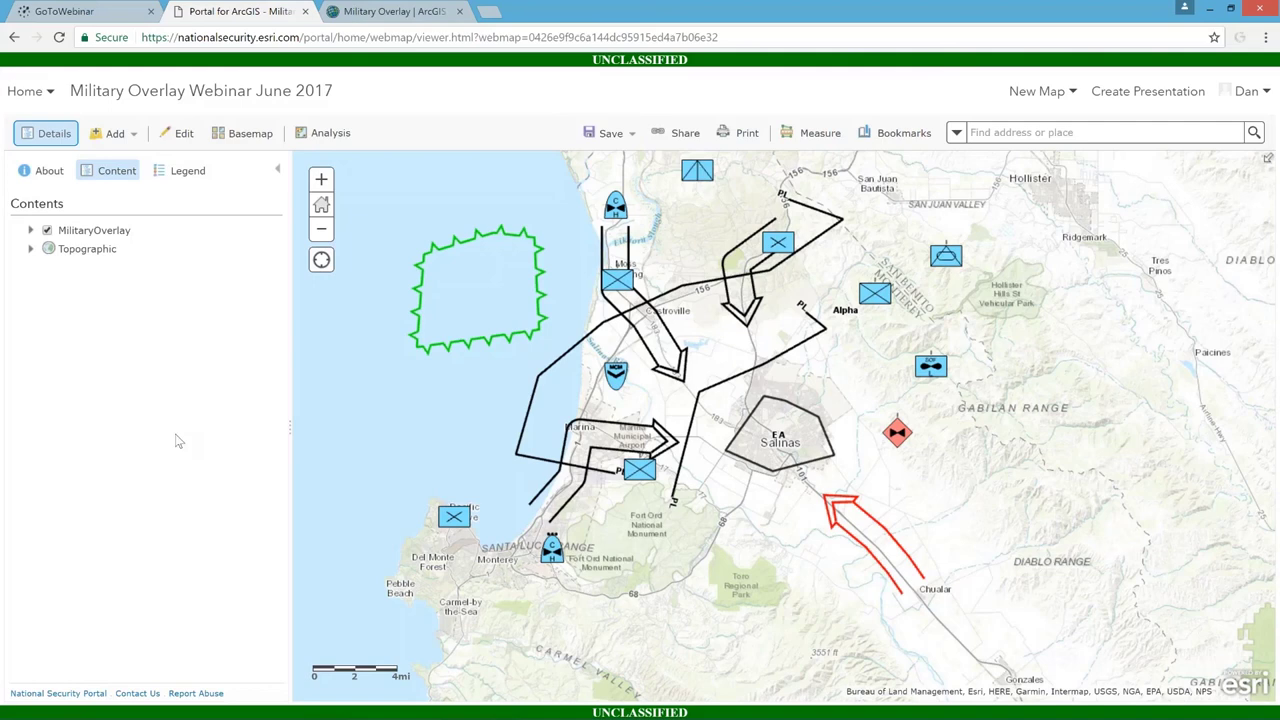
pyautogui.click(31, 231)
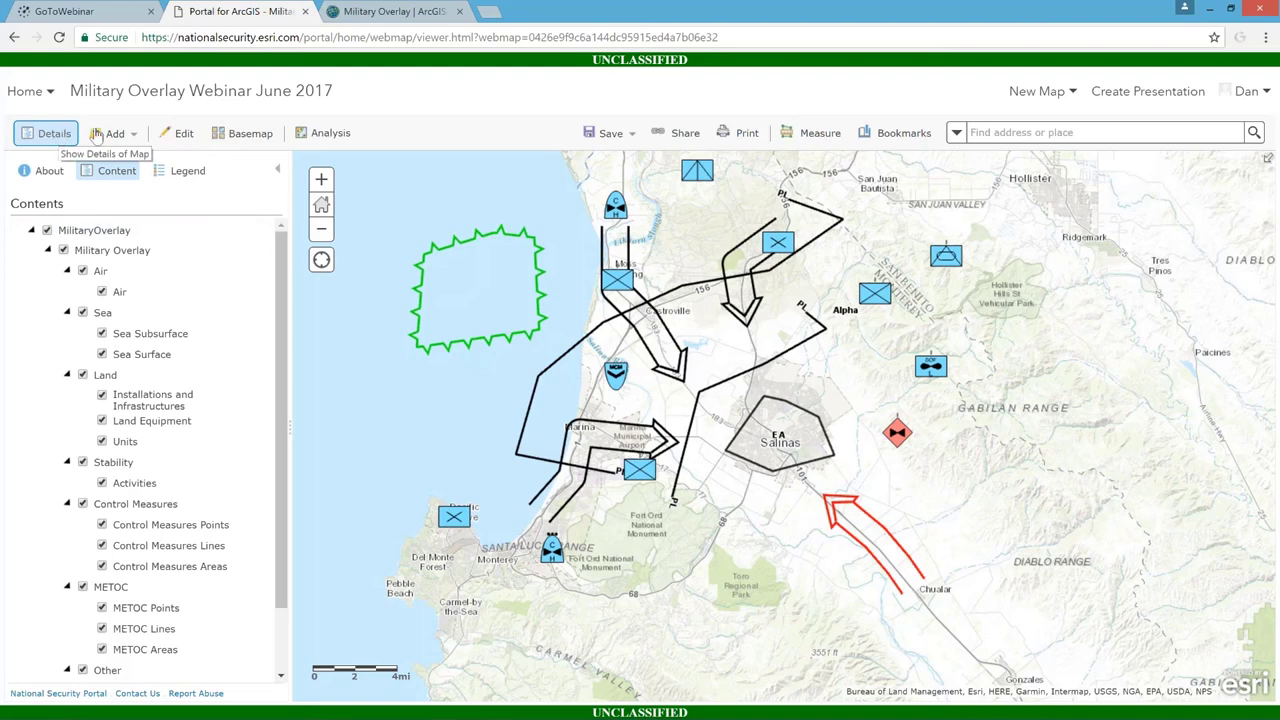
# Start editing the web map and place an Infantry unit offshore, just north of the green outlined area.
pyautogui.click(186, 134)
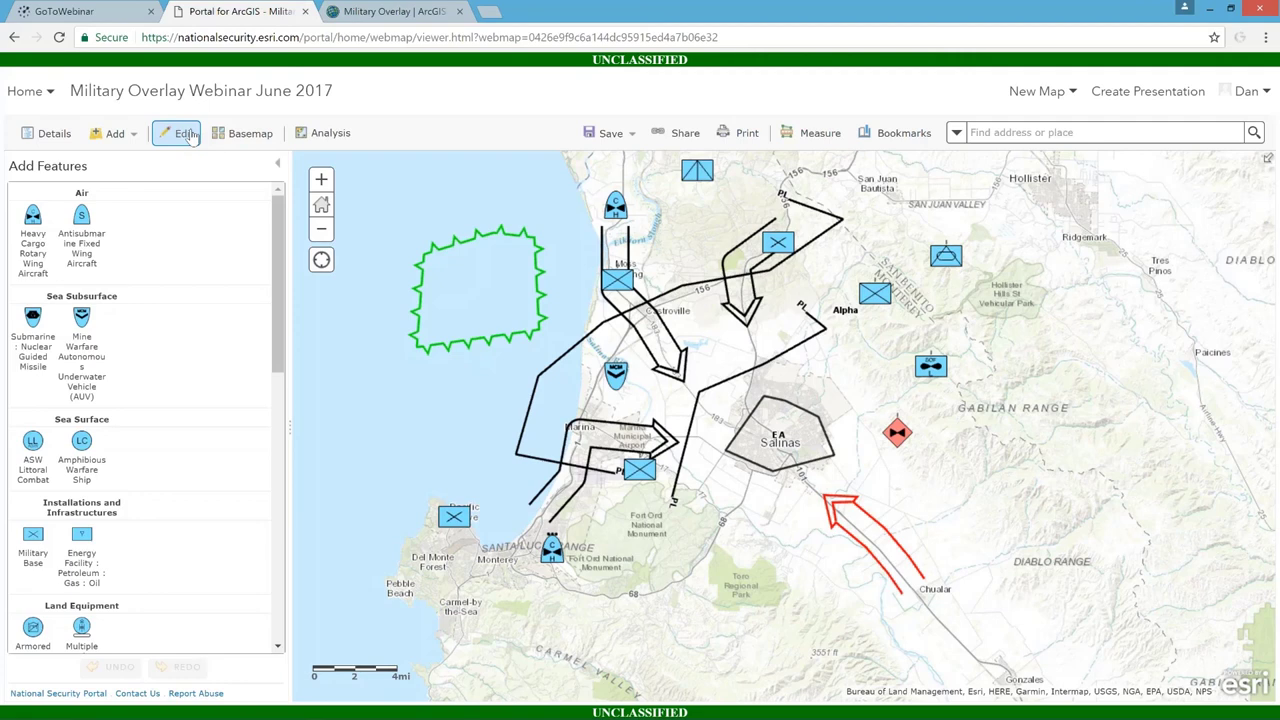
pyautogui.scroll(-3, 168, 352)
pyautogui.scroll(-2, 135, 405)
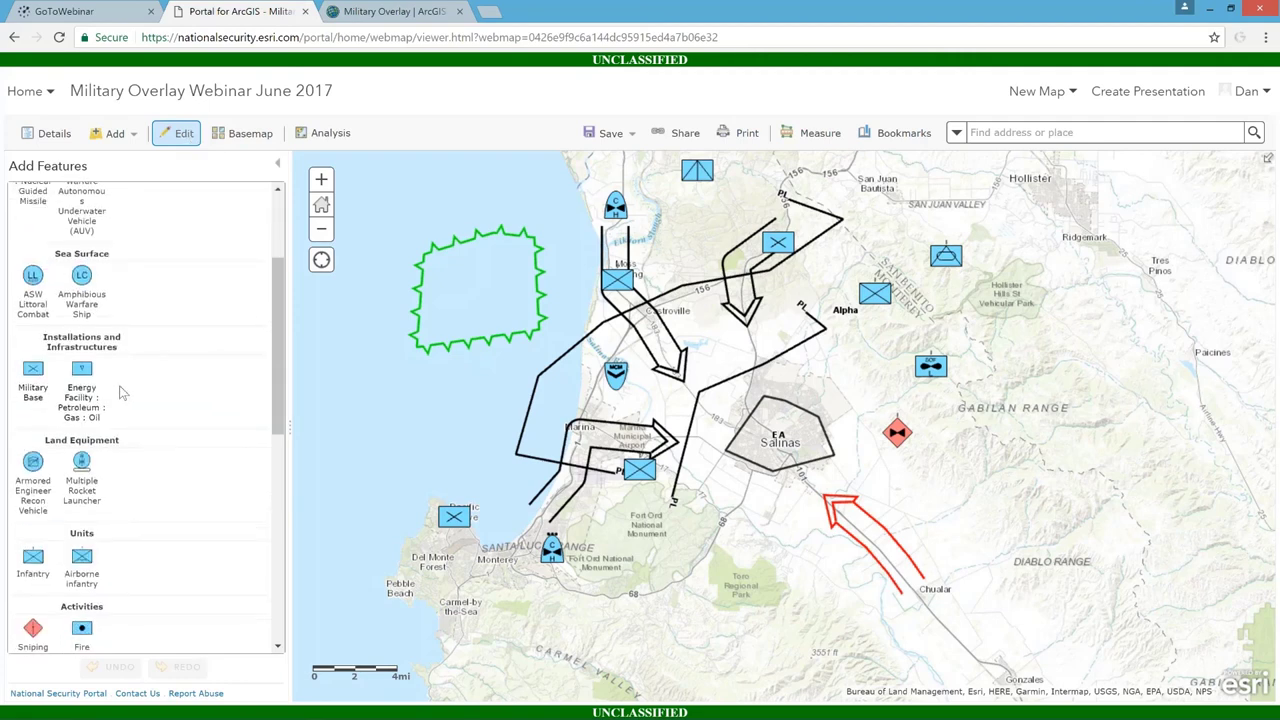
pyautogui.click(33, 485)
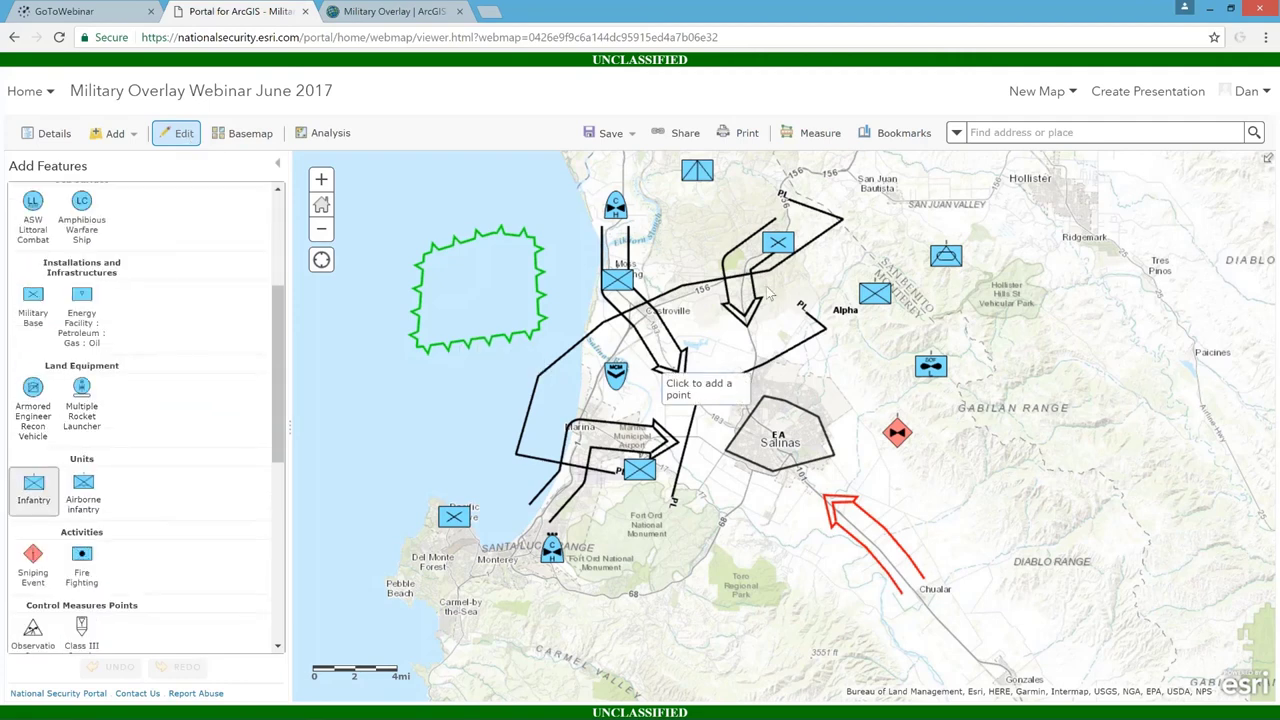
pyautogui.click(494, 186)
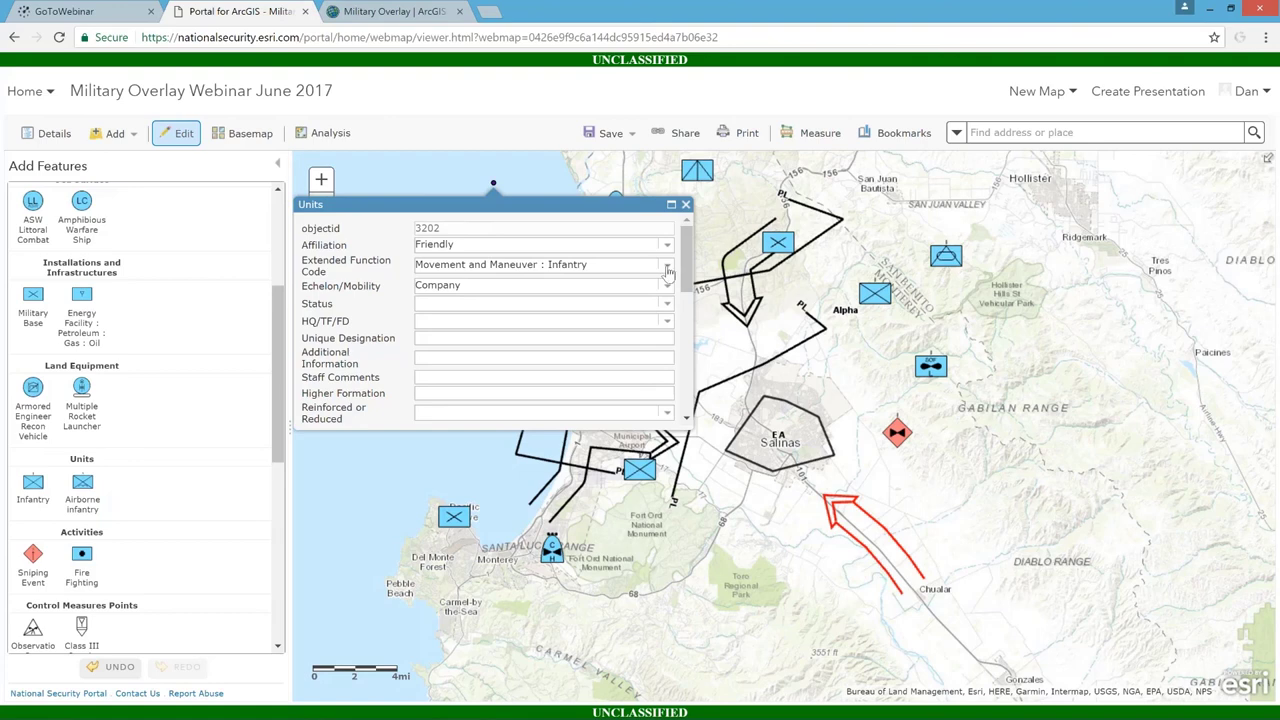
# Set the new unit's Extended Function Code to Movement and Maneuver : Antitank/Antiarmor : Armored and close its attributes.
pyautogui.click(669, 268)
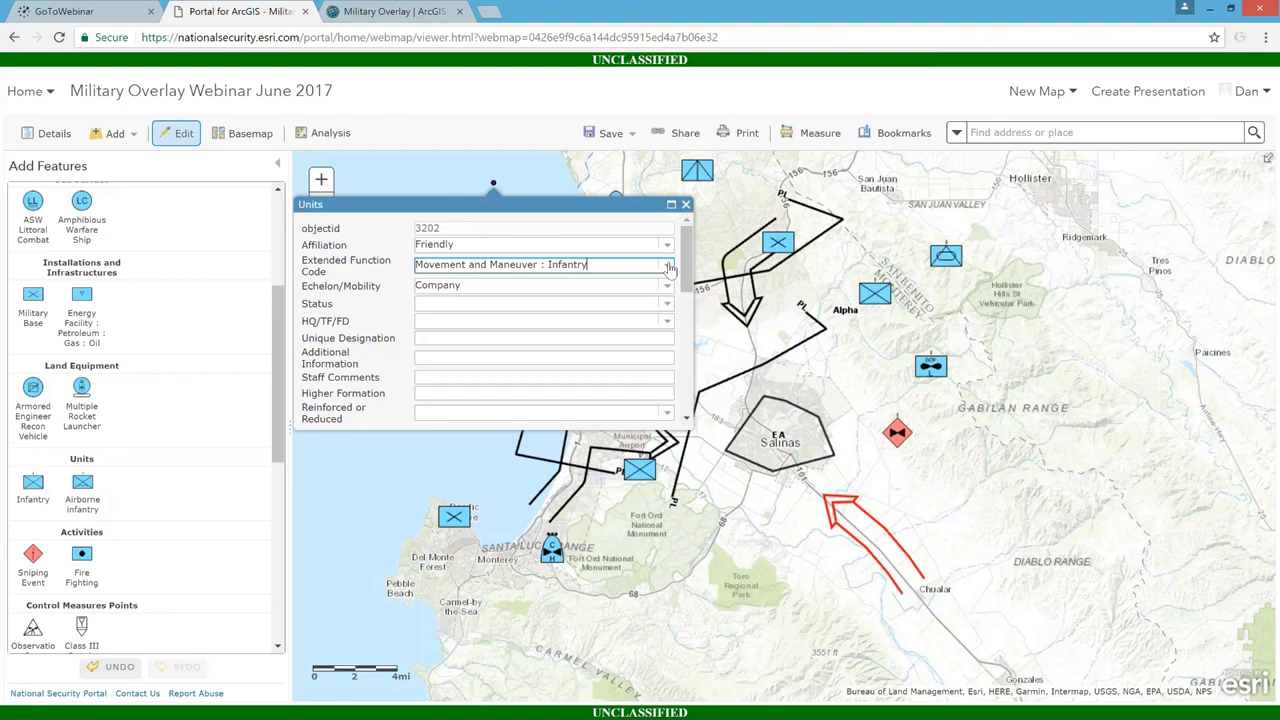
pyautogui.click(669, 268)
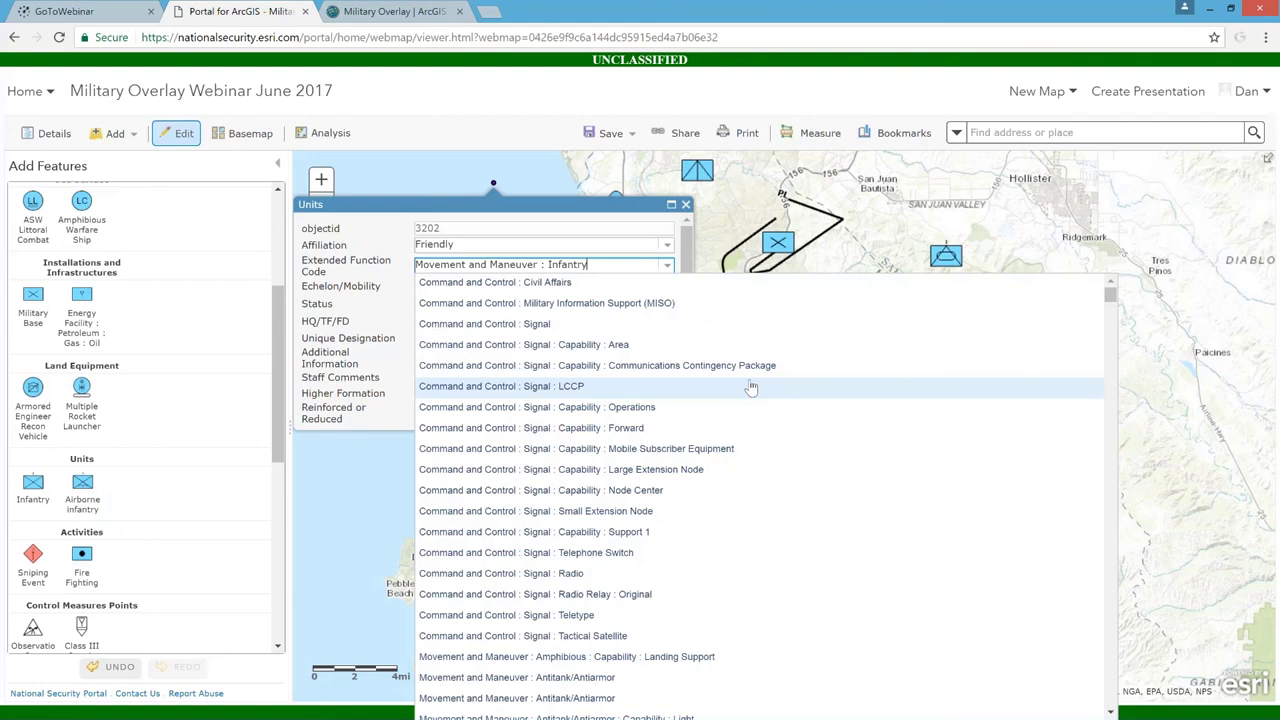
pyautogui.scroll(-5, 751, 387)
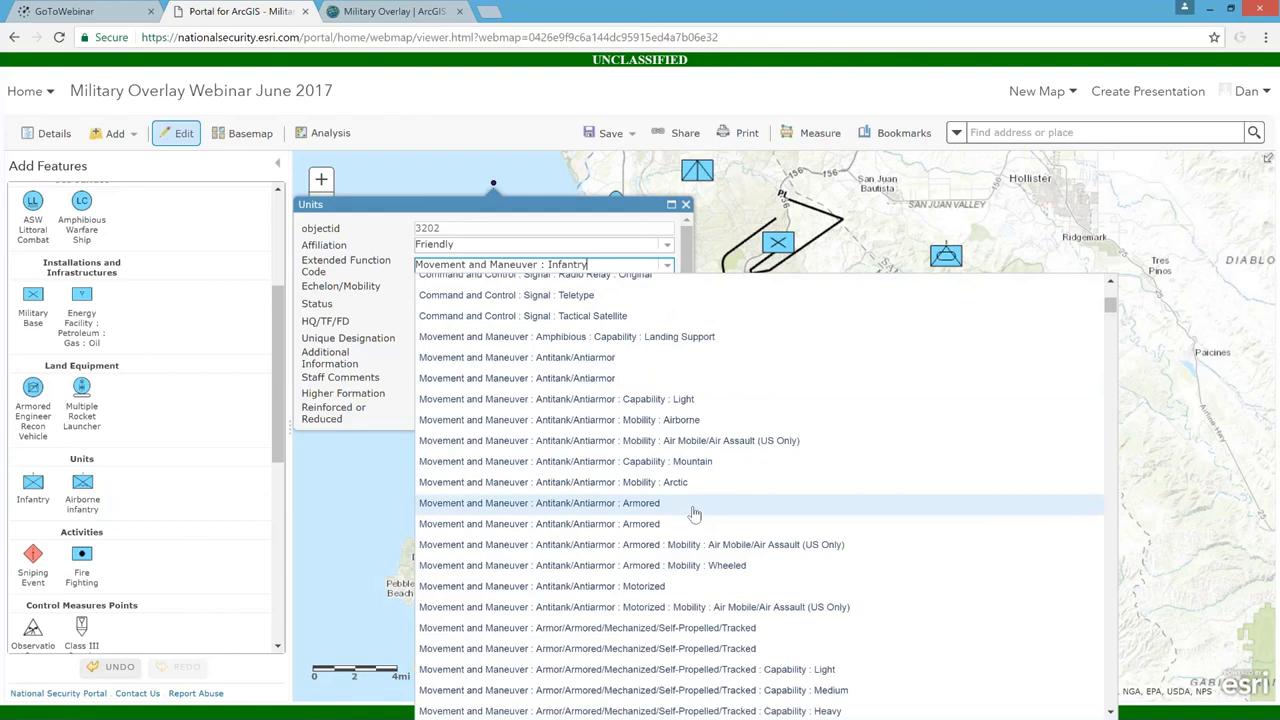
pyautogui.click(663, 476)
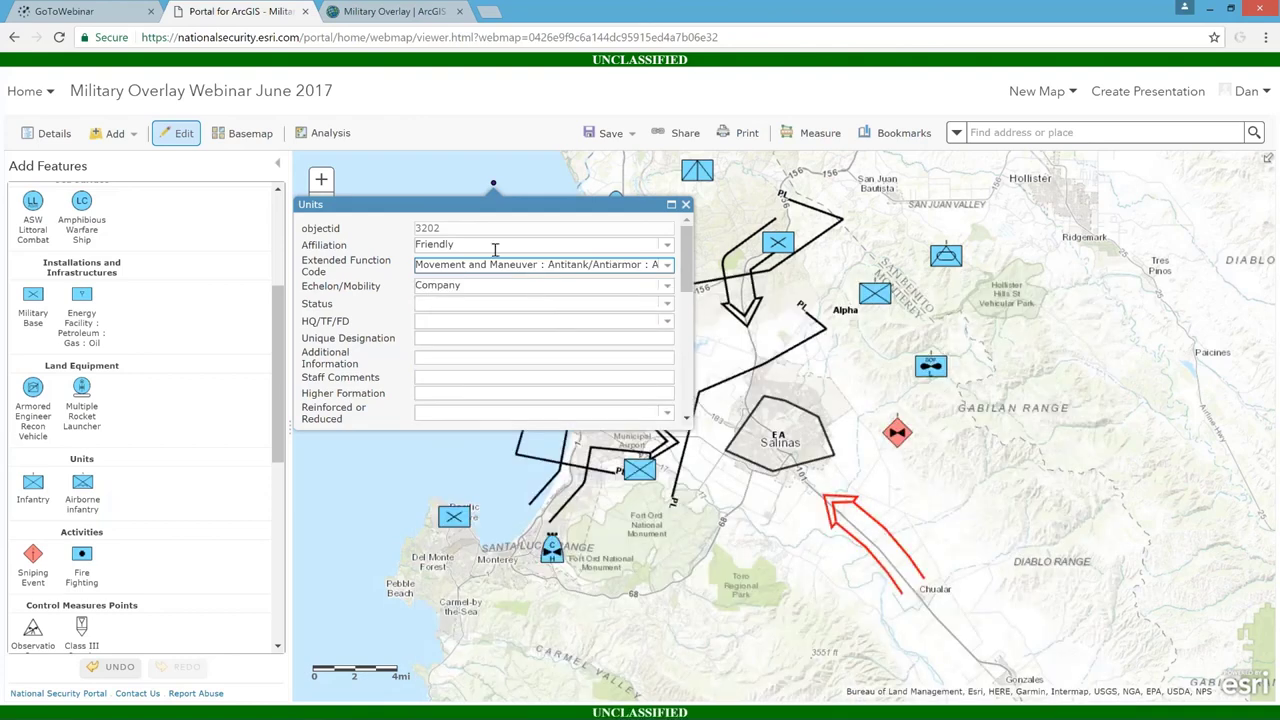
pyautogui.click(597, 172)
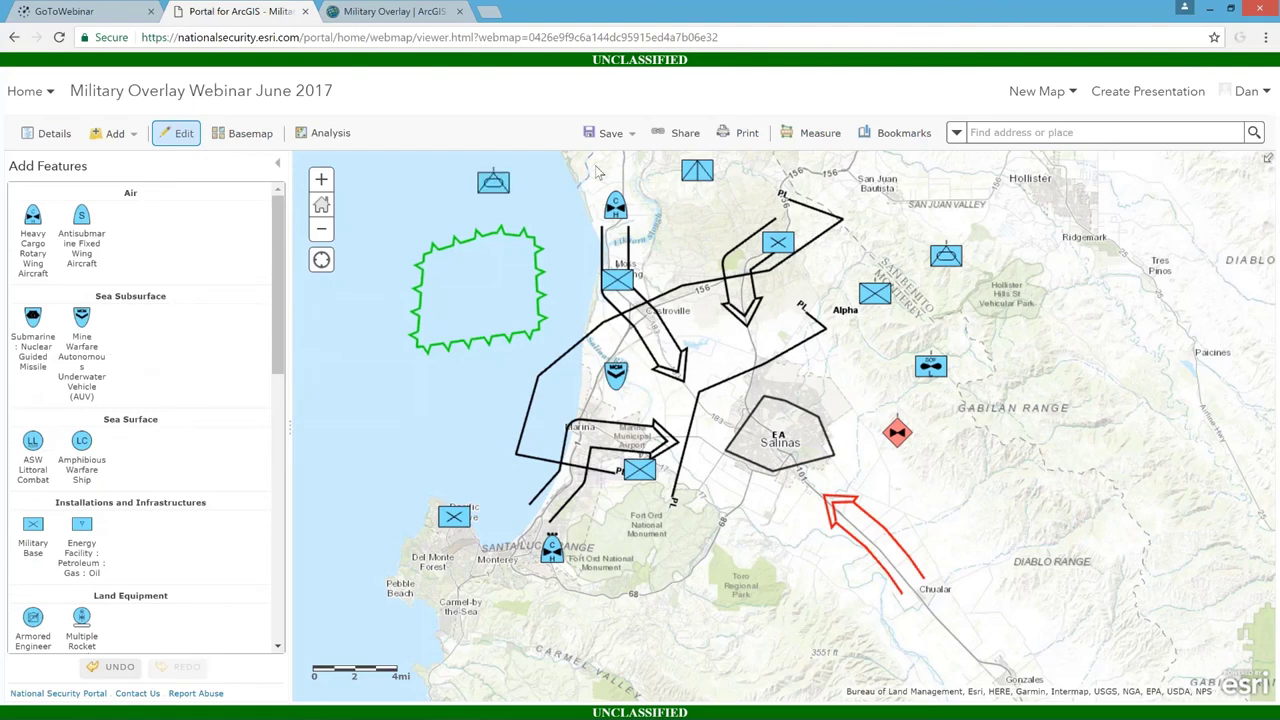
# Set the antitank unit at the map's northern edge, near Highway 156, to echelon Section and unique designation Alpha.
pyautogui.click(700, 172)
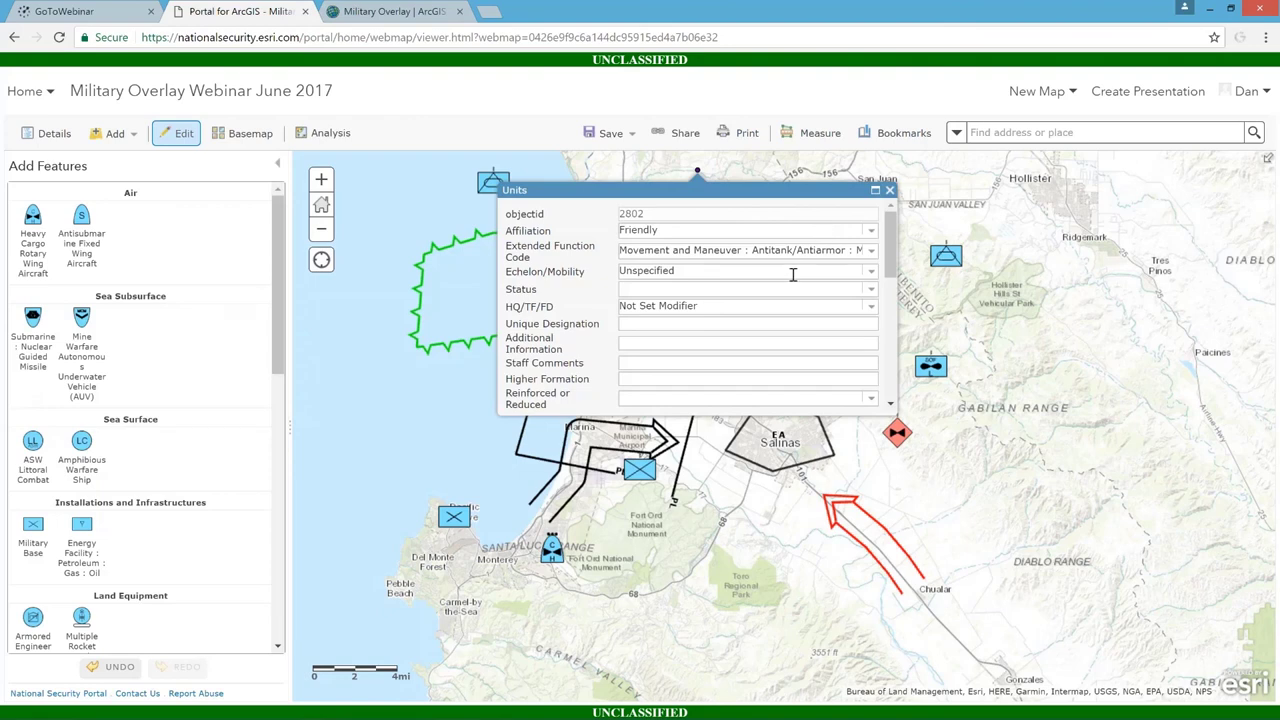
pyautogui.click(872, 273)
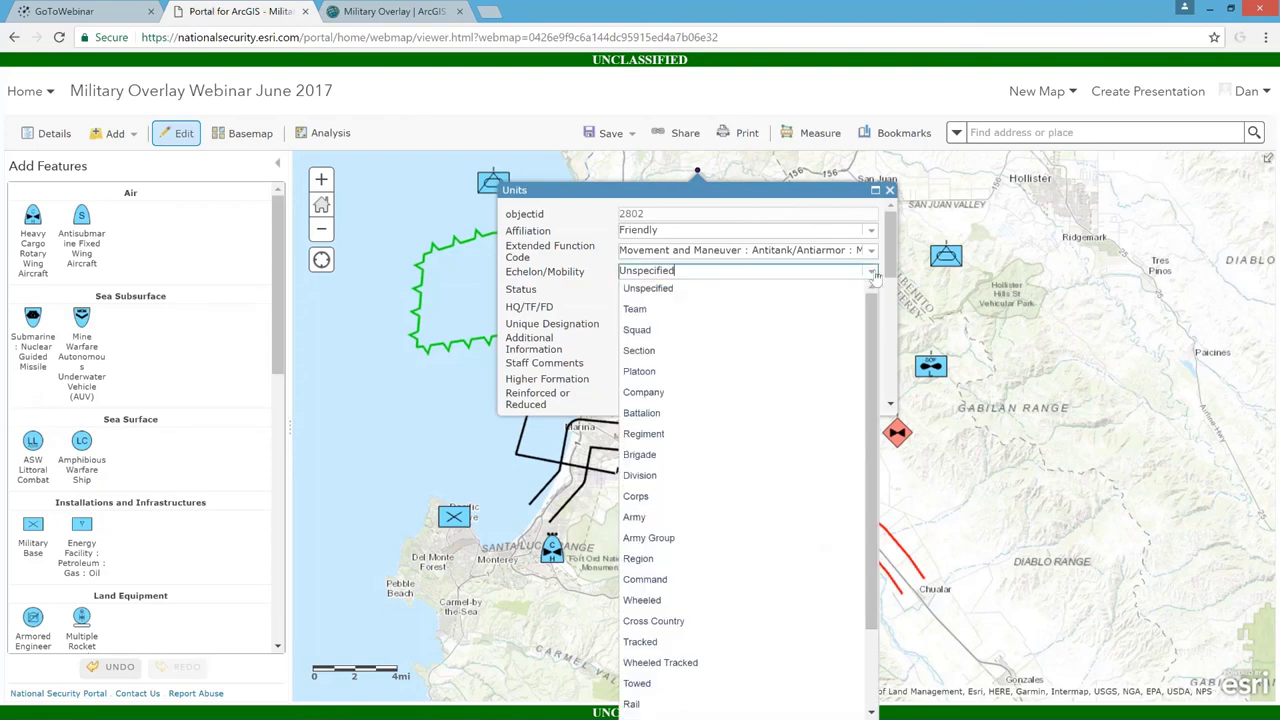
pyautogui.click(693, 351)
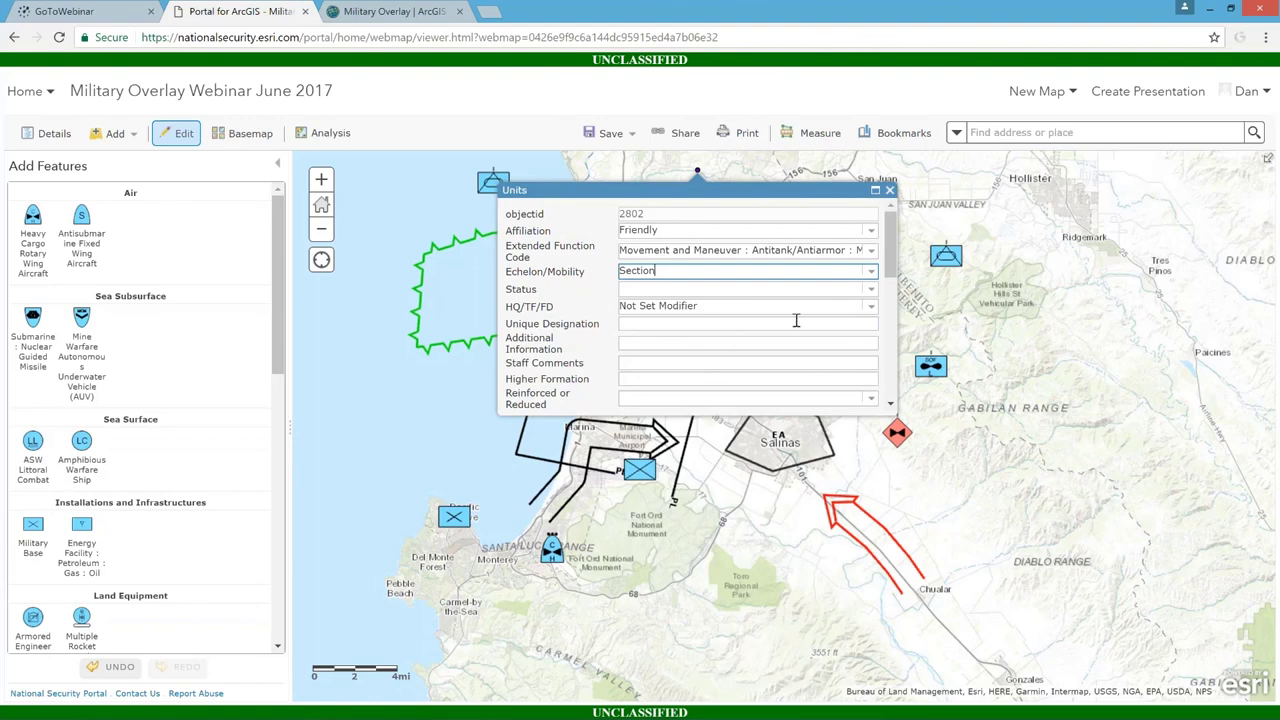
pyautogui.click(657, 322)
pyautogui.write('Alpha')
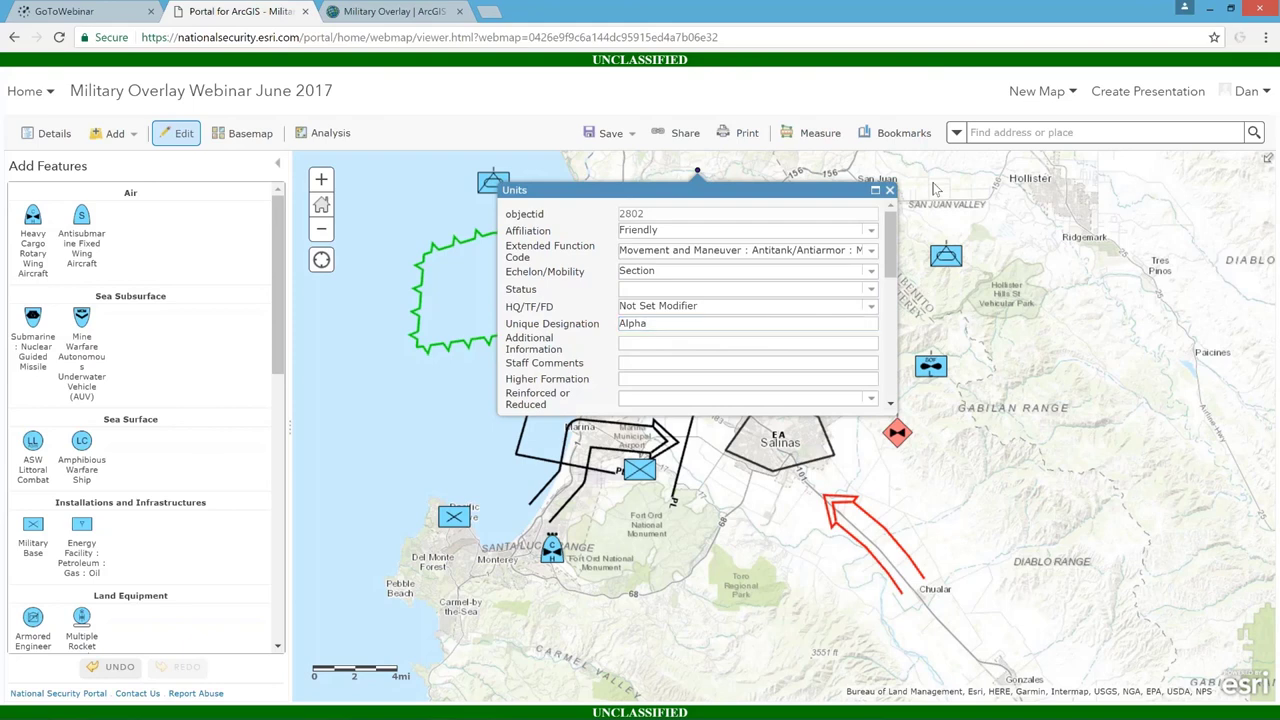
# Close the unit's attributes and preview the shared web map in the Basic Viewer configurable app.
pyautogui.click(935, 188)
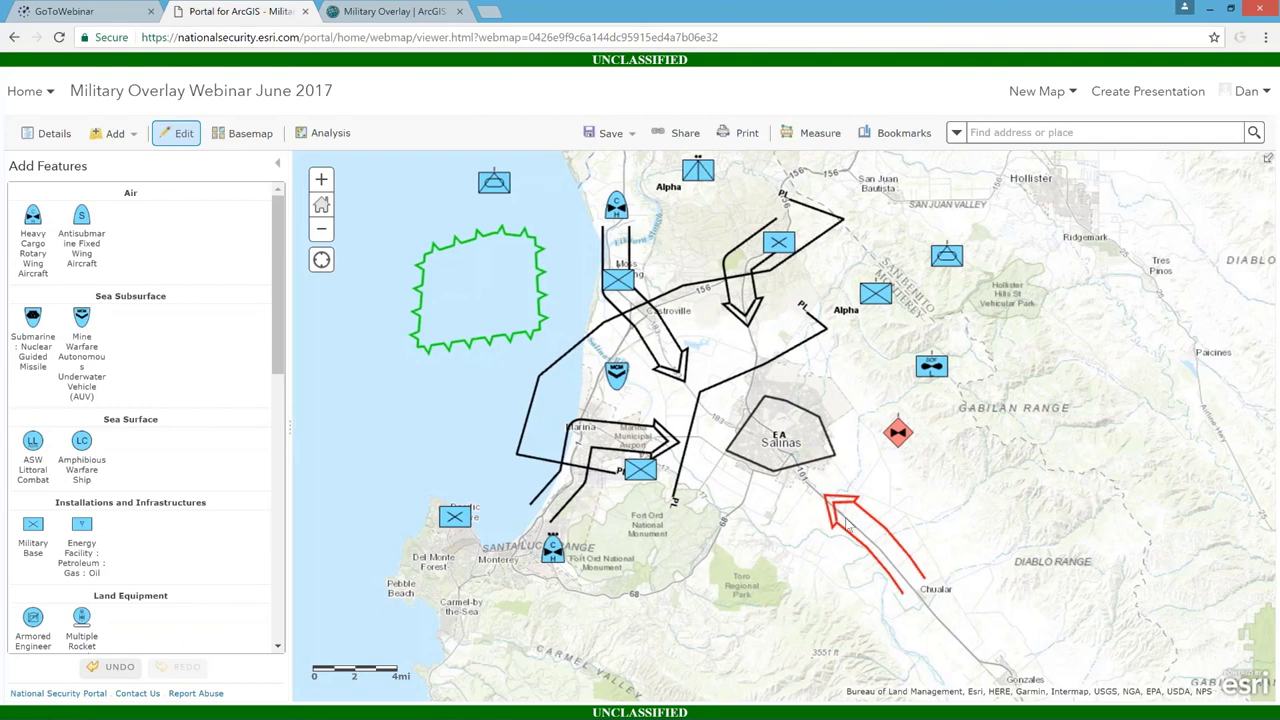
pyautogui.click(666, 137)
pyautogui.click(549, 485)
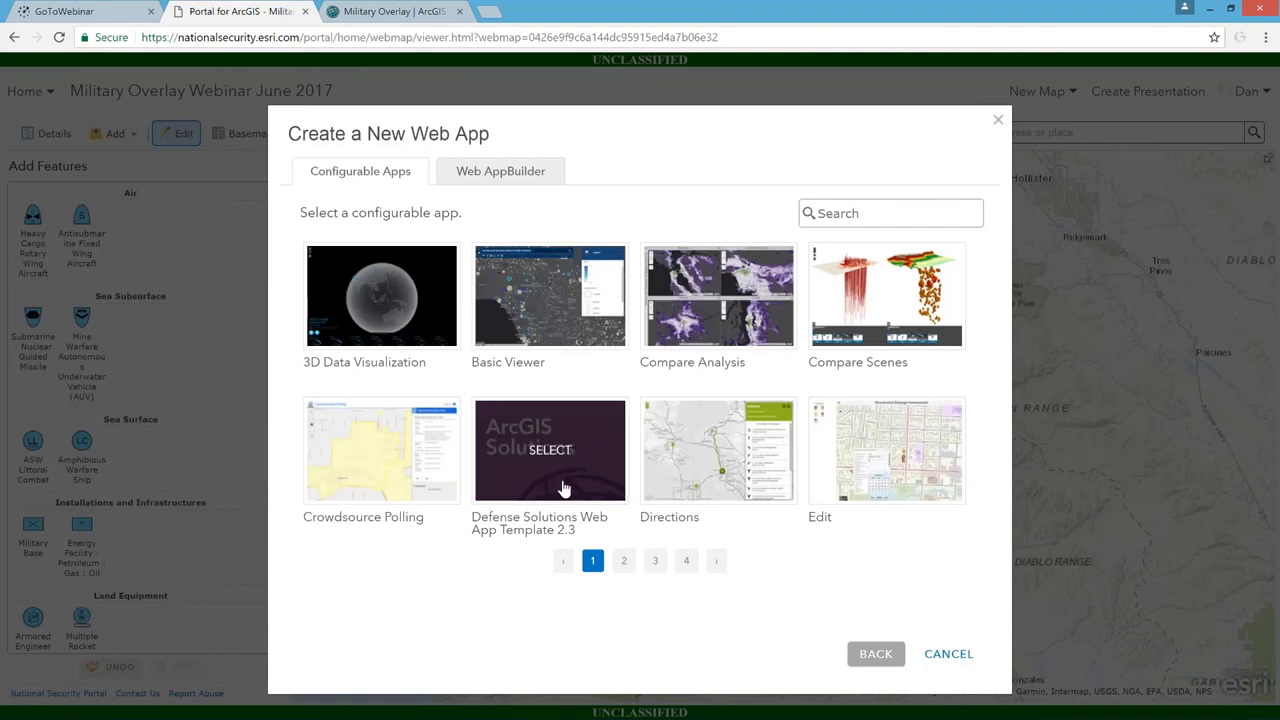
pyautogui.click(562, 312)
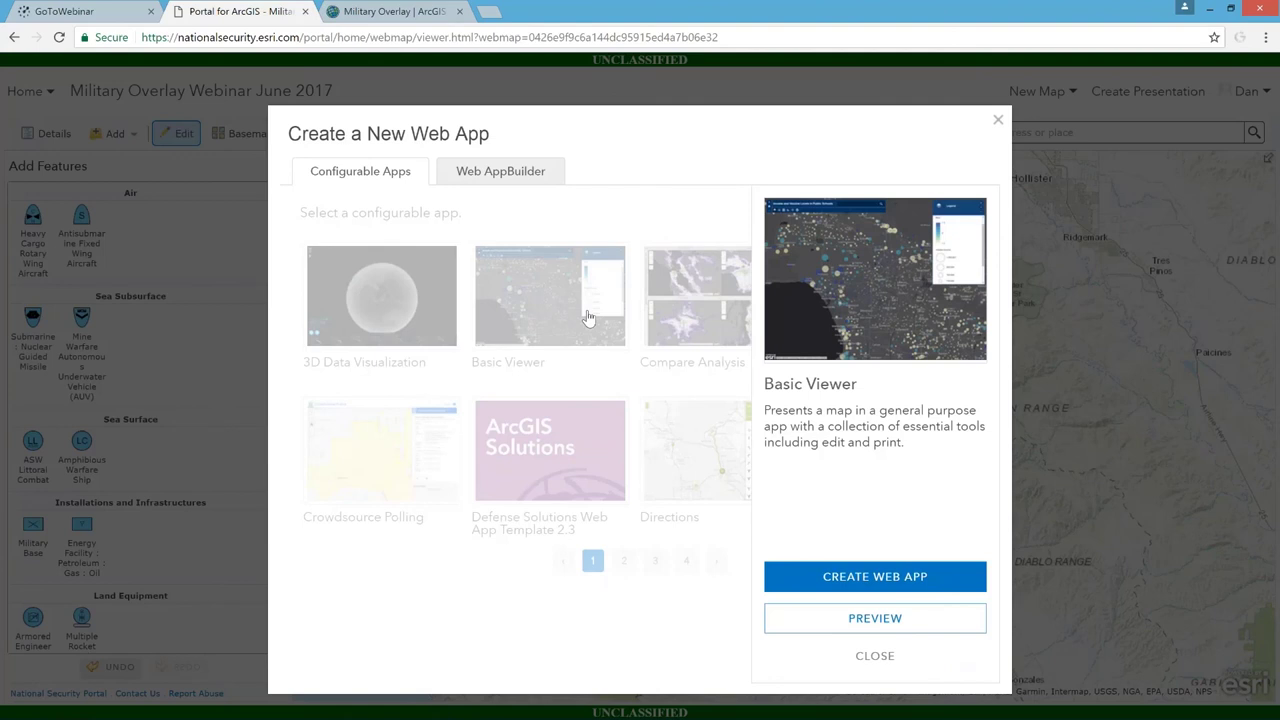
pyautogui.click(848, 627)
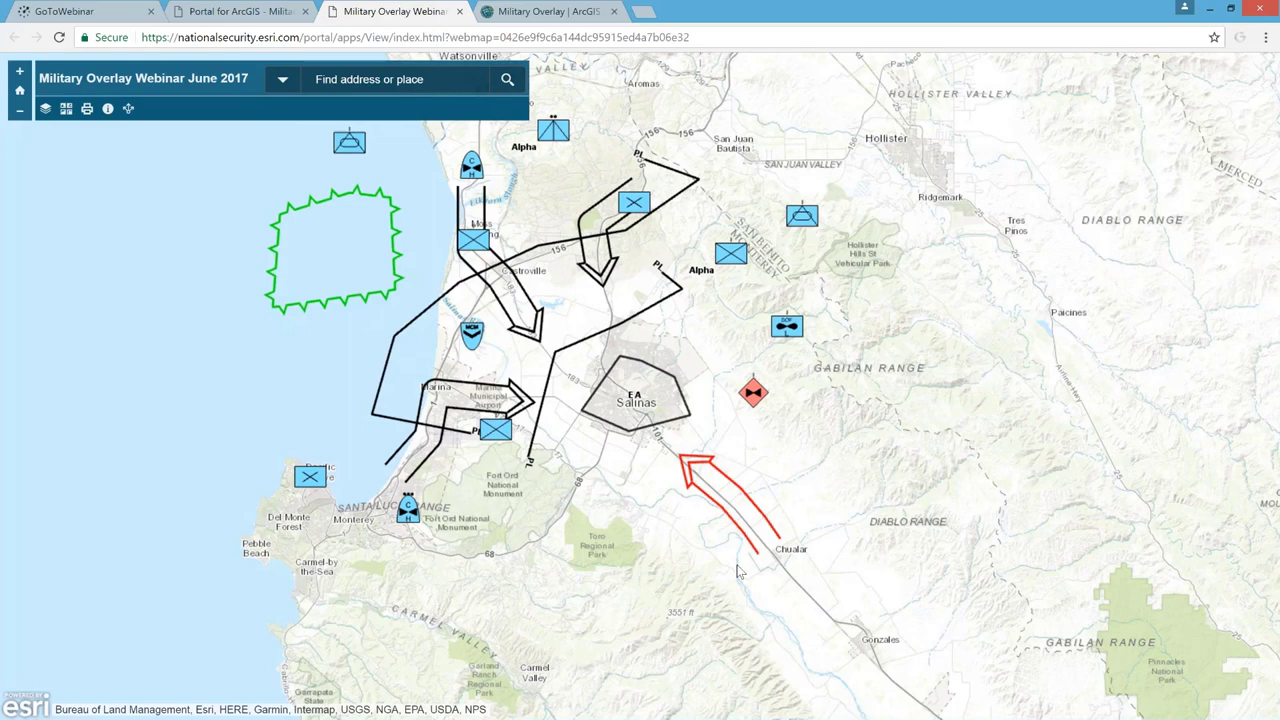
# Switch to ArcGIS Pro, open the Units from Table map, and close the Share As Web Layer, Tasks and Military Symbol Editor panes.
pyautogui.moveTo(441, 716)
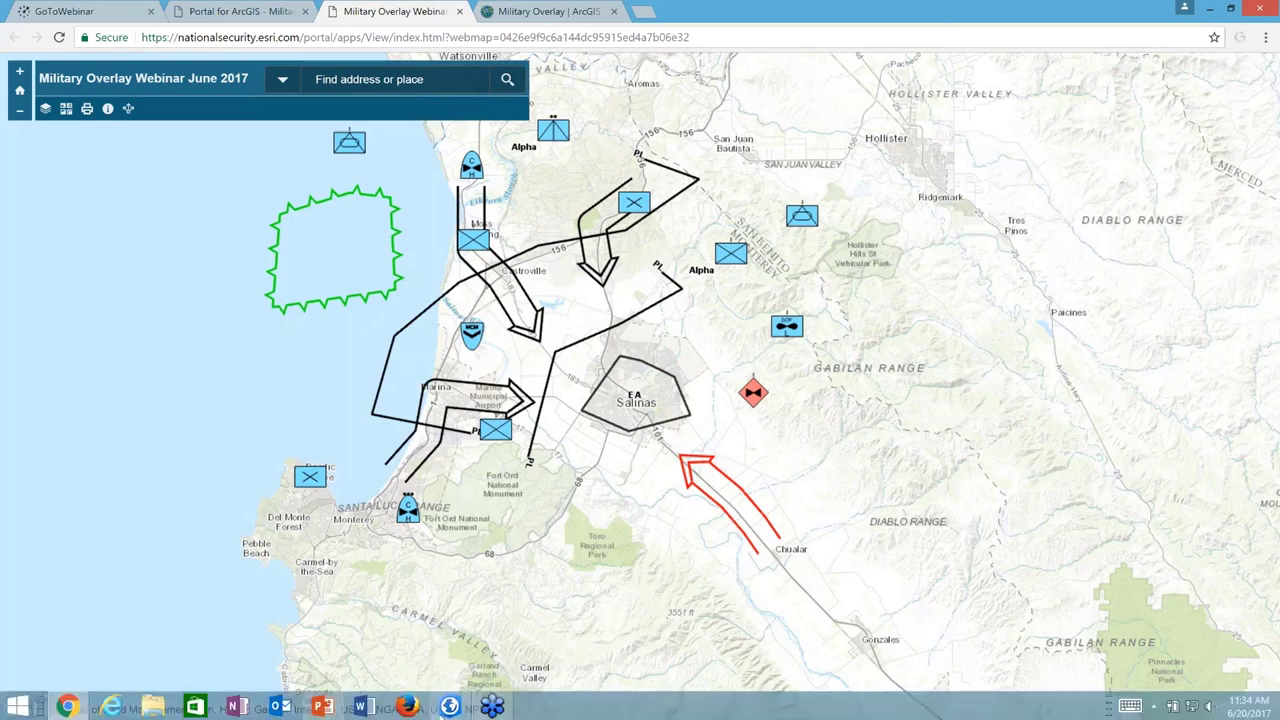
pyautogui.click(450, 708)
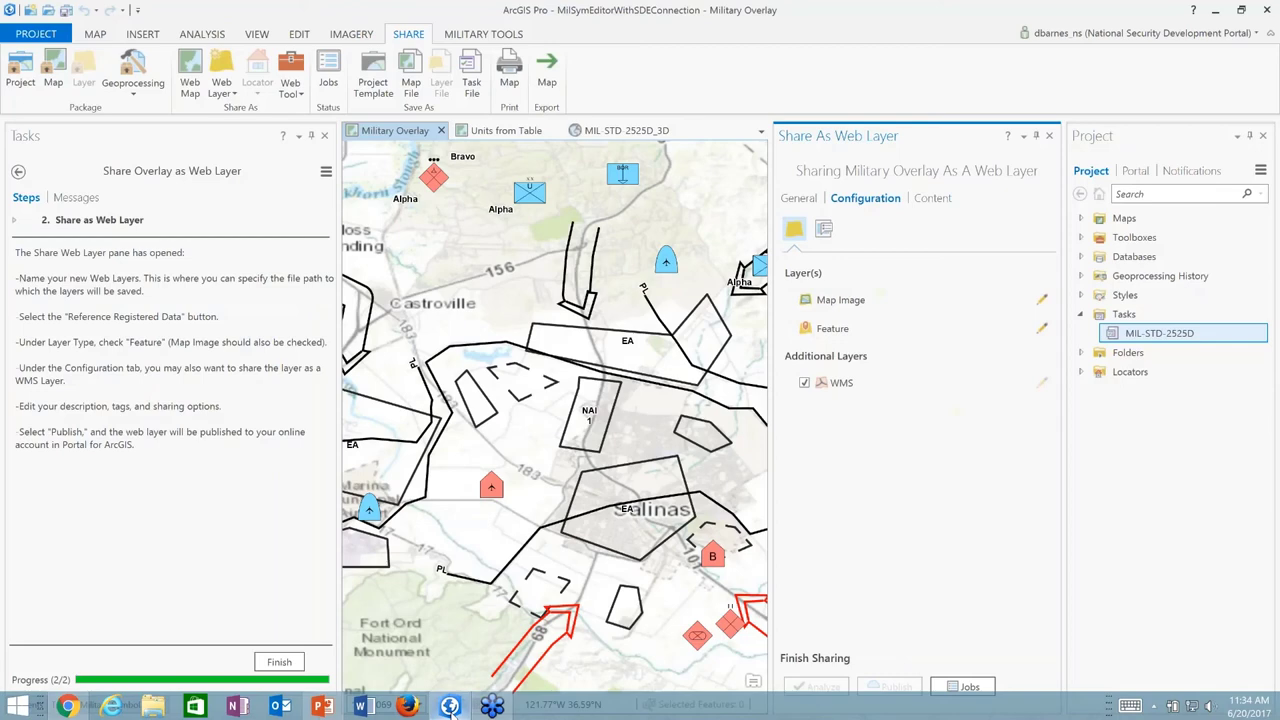
pyautogui.click(1050, 138)
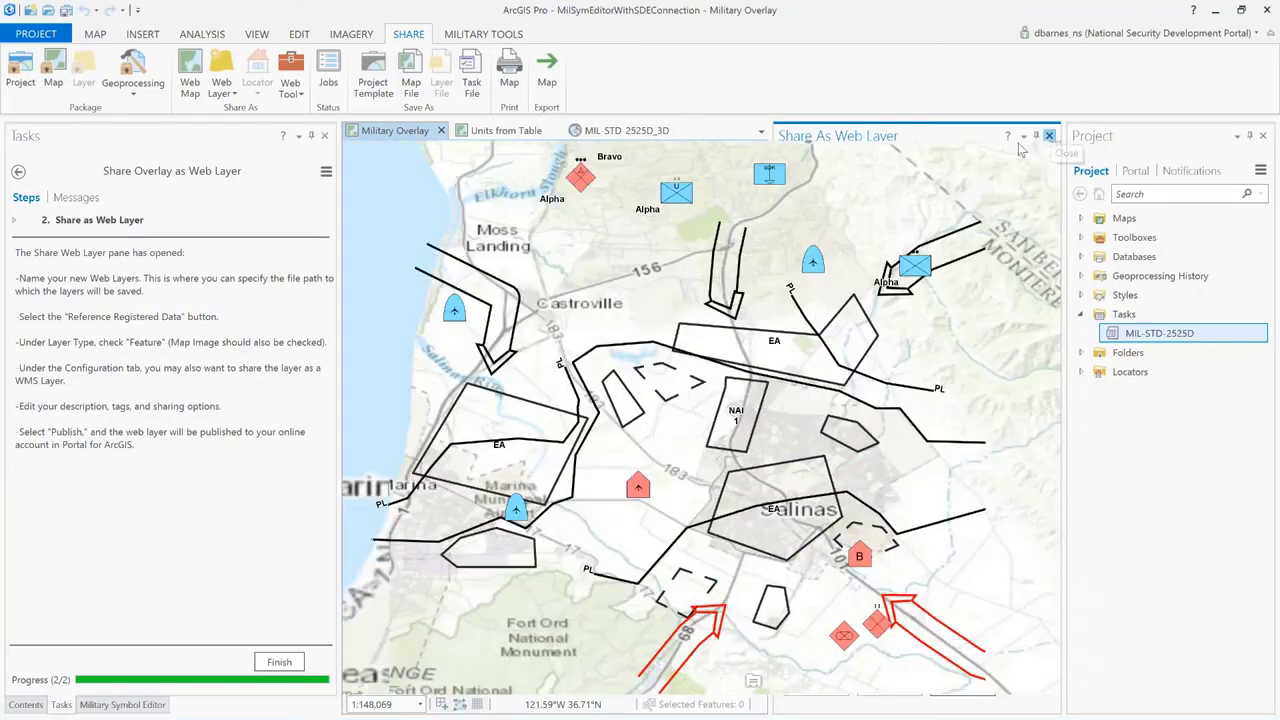
pyautogui.click(503, 131)
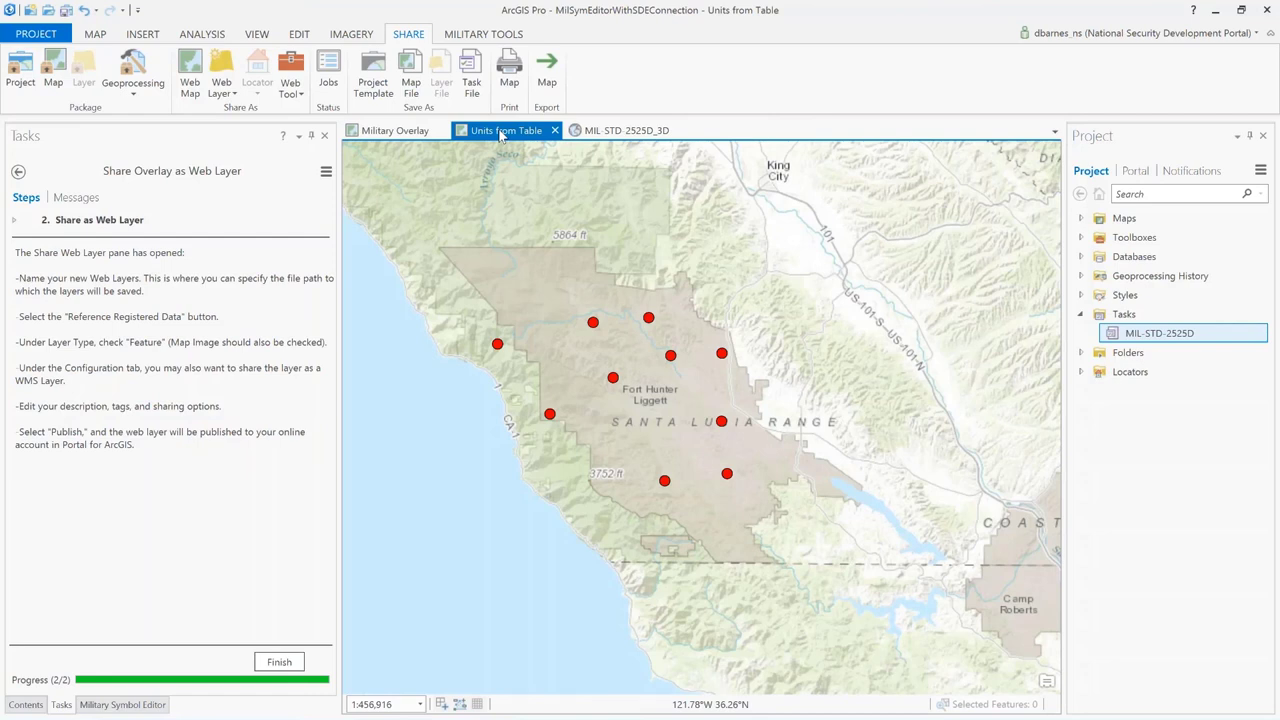
pyautogui.click(324, 135)
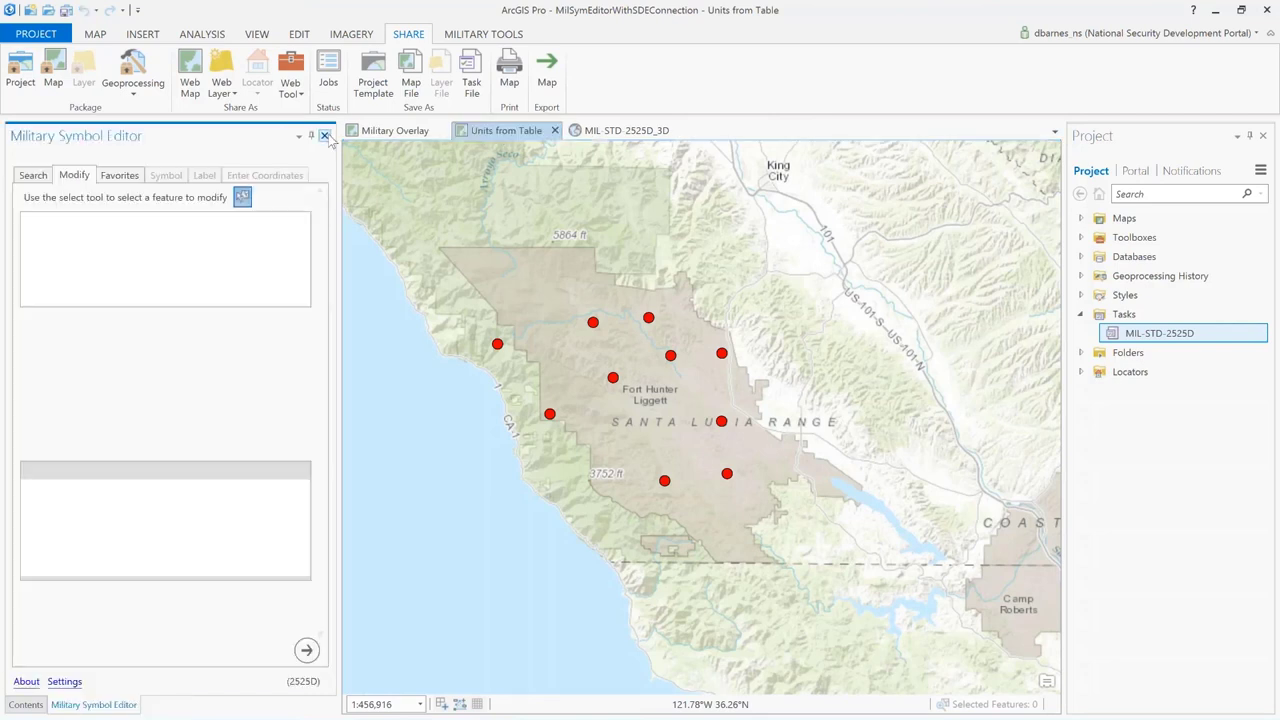
pyautogui.click(324, 135)
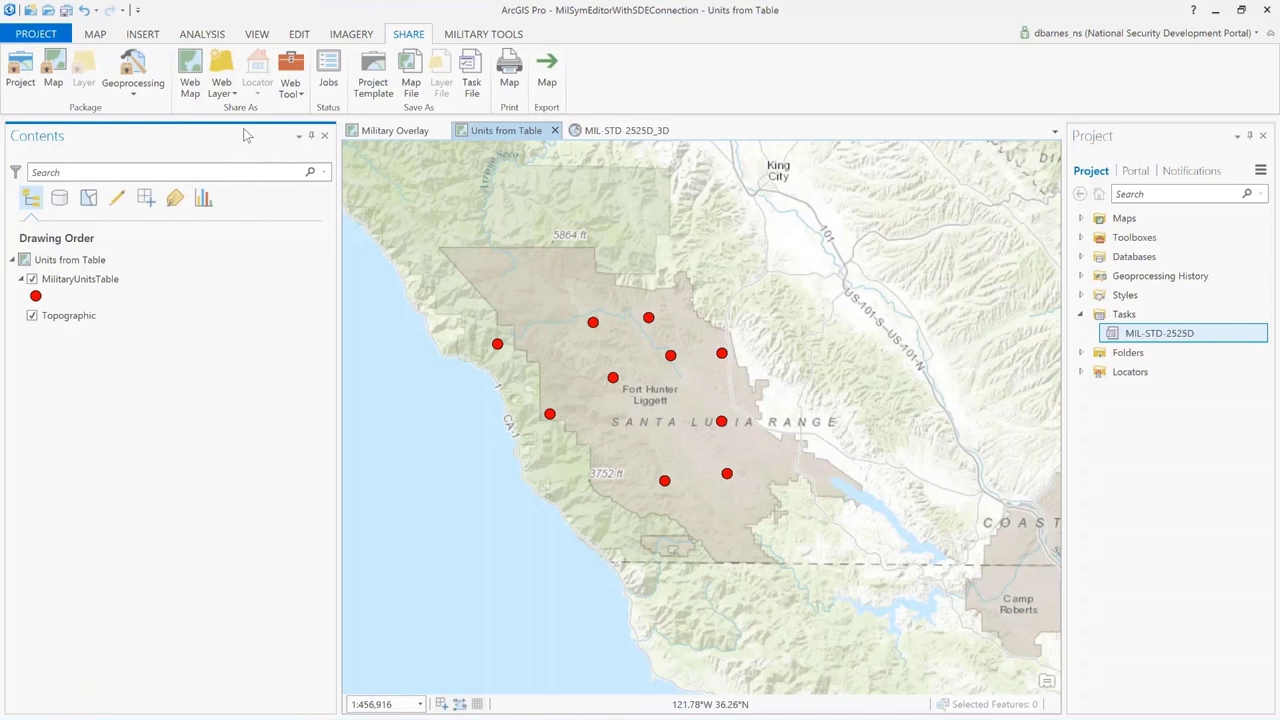
# Open the attribute table of the MilitaryUnitsTable layer.
pyautogui.click(97, 287)
pyautogui.rightClick(100, 285)
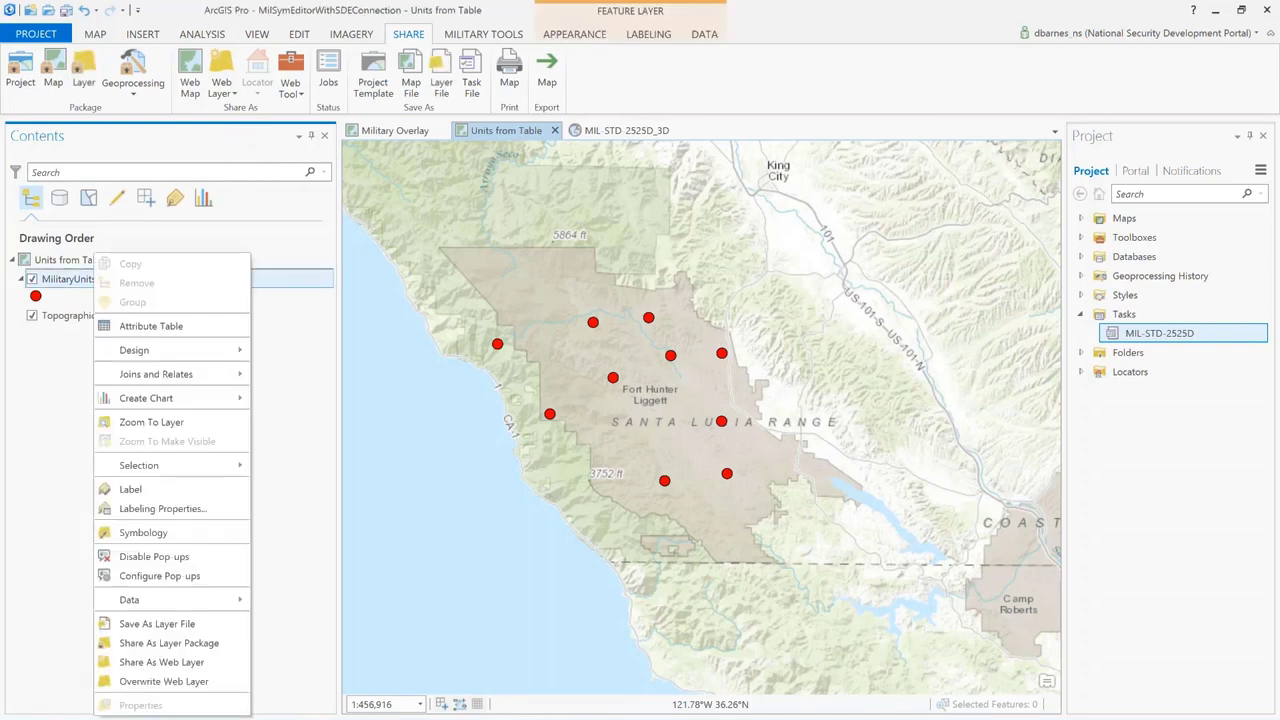
pyautogui.click(150, 327)
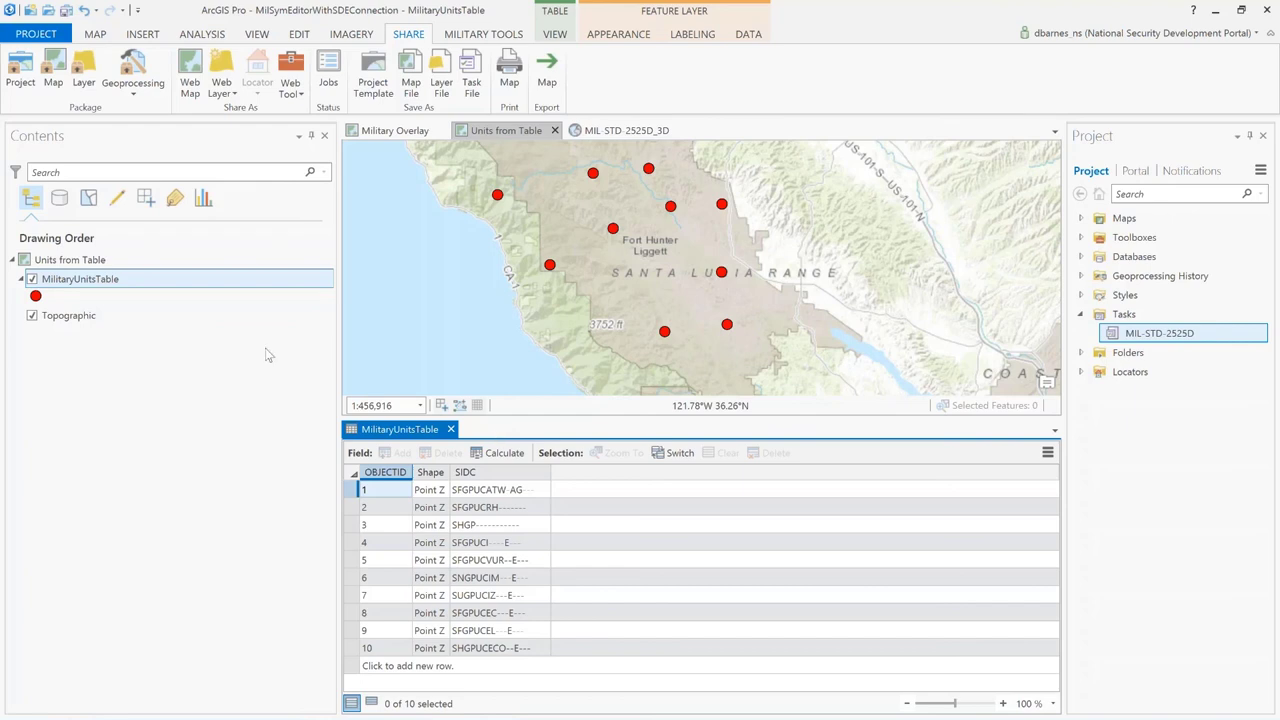
# Dock the Symbology pane for MilitaryUnitsTable, close the Project pane, and set the layer's symbology to Dictionary.
pyautogui.rightClick(138, 287)
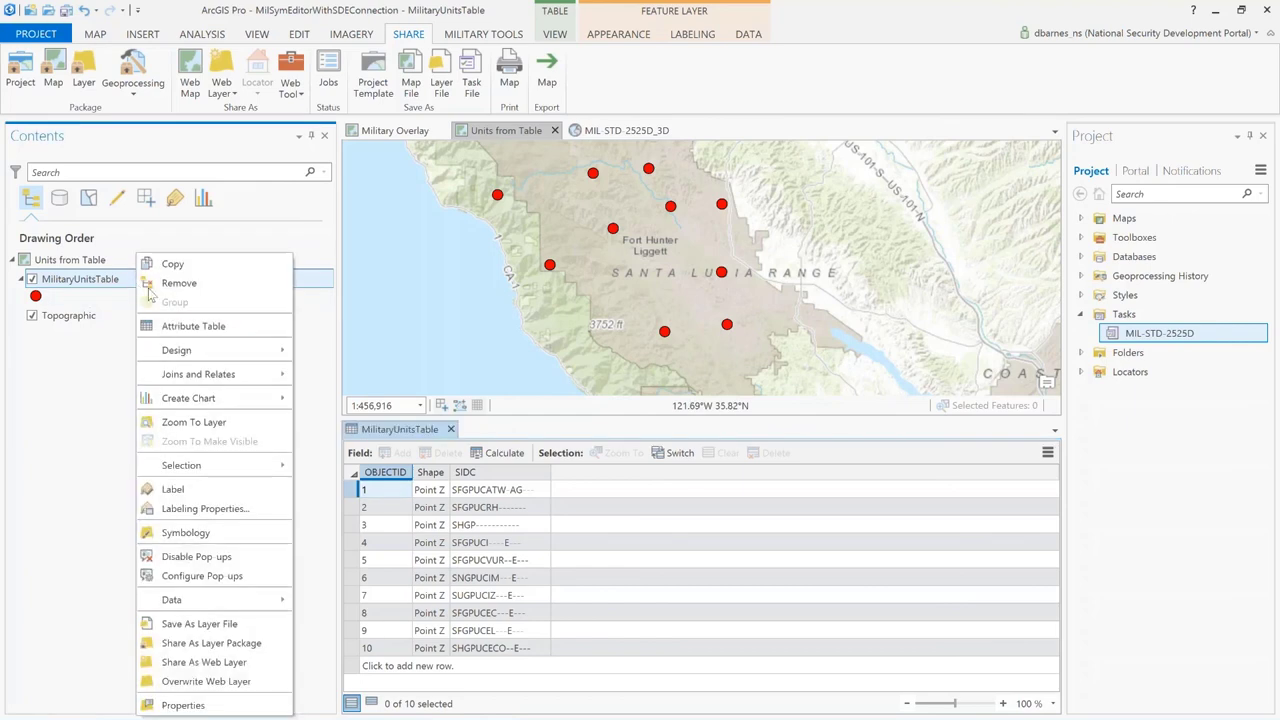
pyautogui.click(207, 535)
pyautogui.moveTo(523, 240); pyautogui.dragTo(1248, 420)
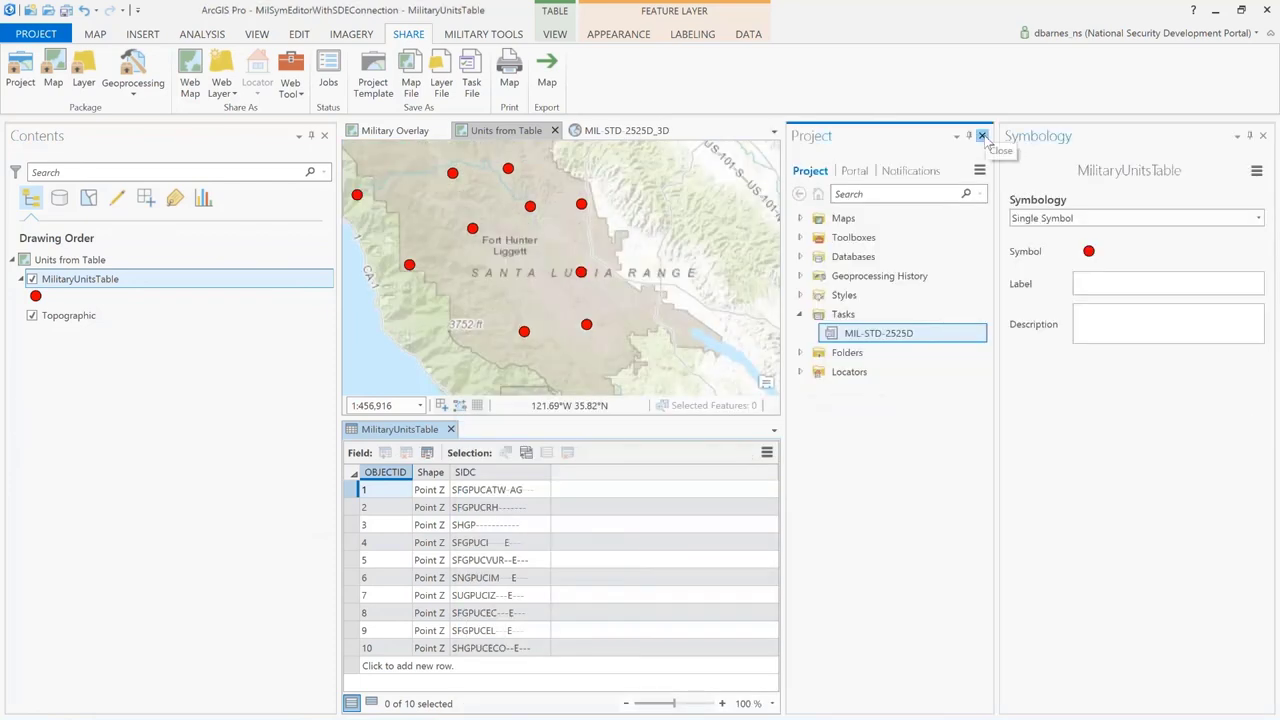
pyautogui.click(986, 137)
pyautogui.click(1070, 220)
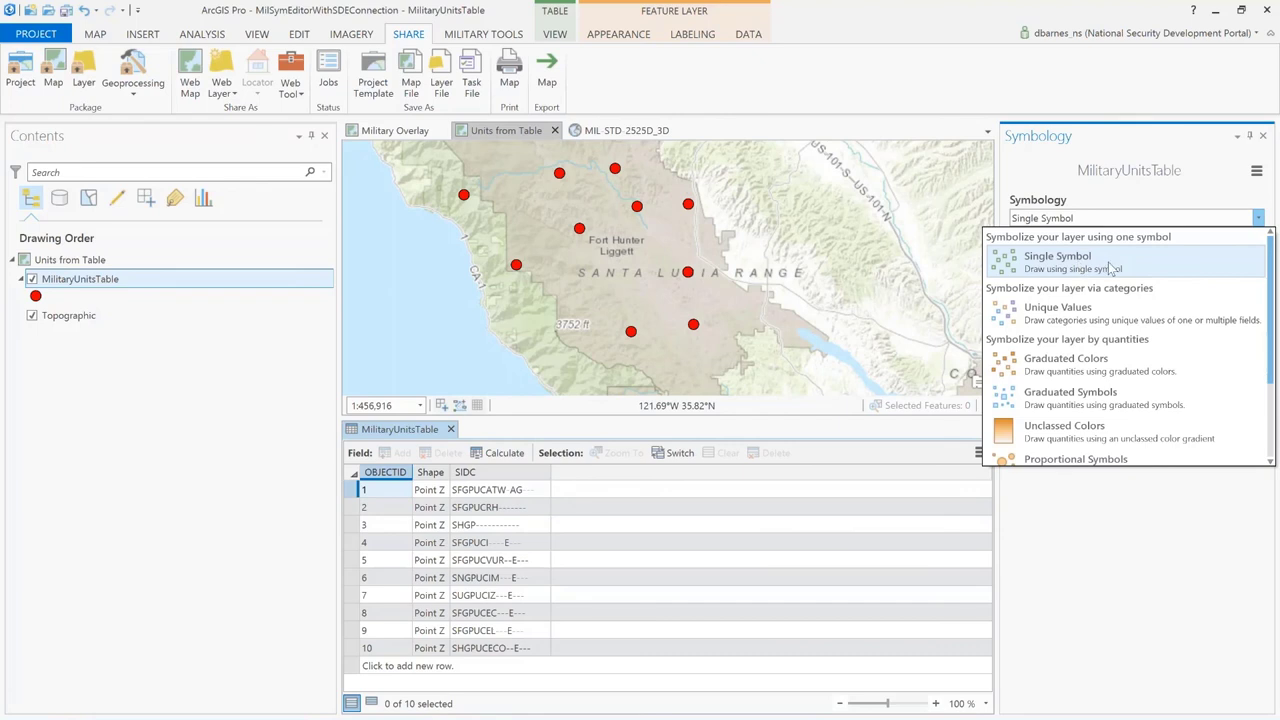
pyautogui.scroll(-3, 1110, 300)
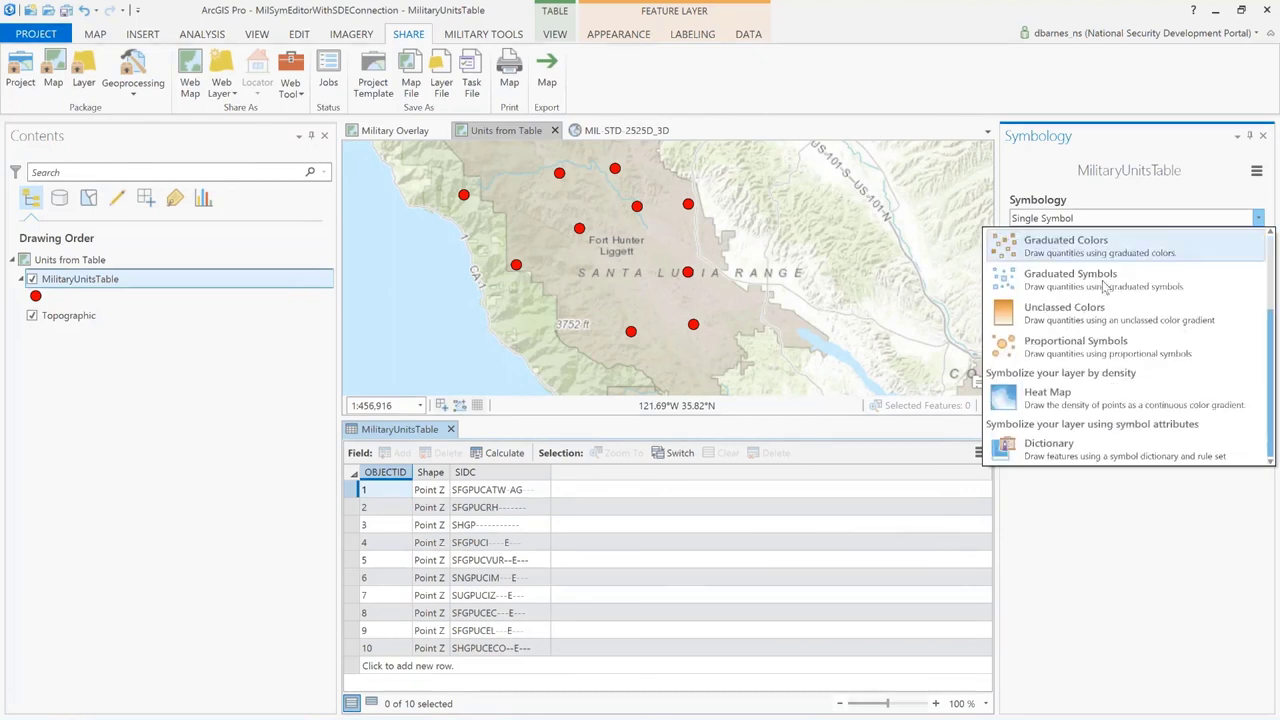
pyautogui.click(1068, 452)
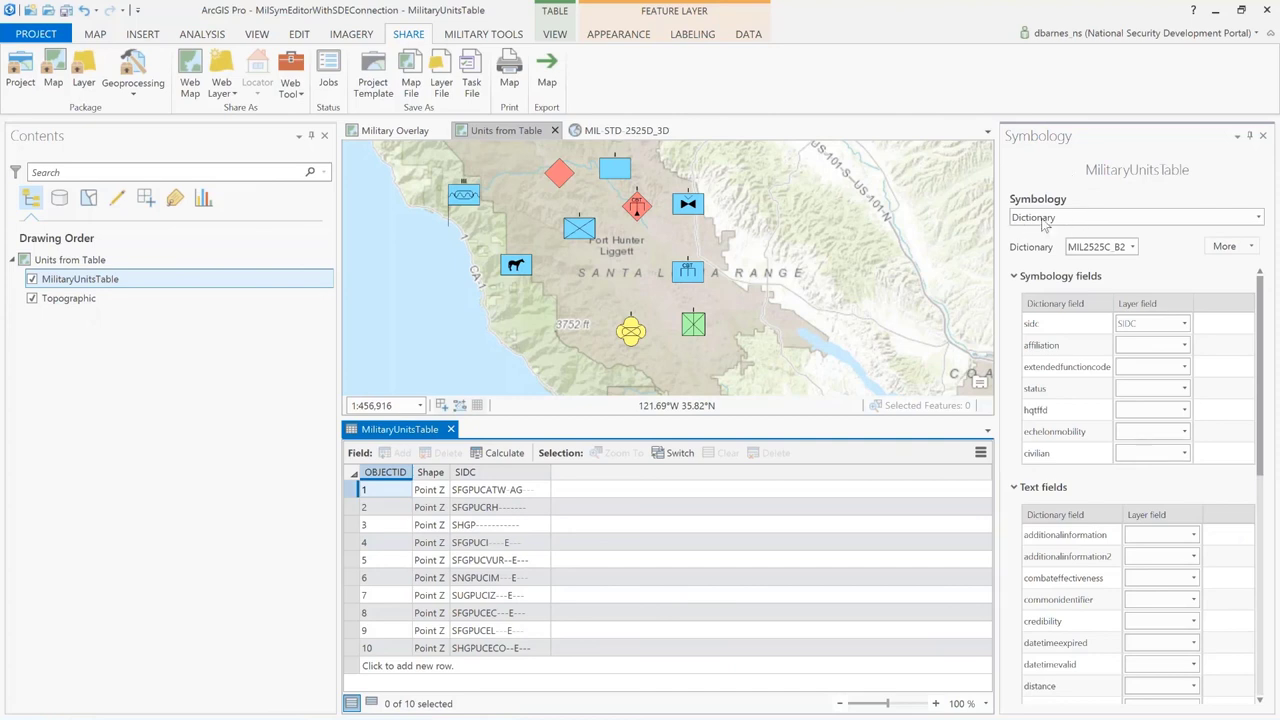
# Select MIL2525C_B2 as the symbol dictionary and map its sidc field to the SIDC layer field.
pyautogui.click(1111, 250)
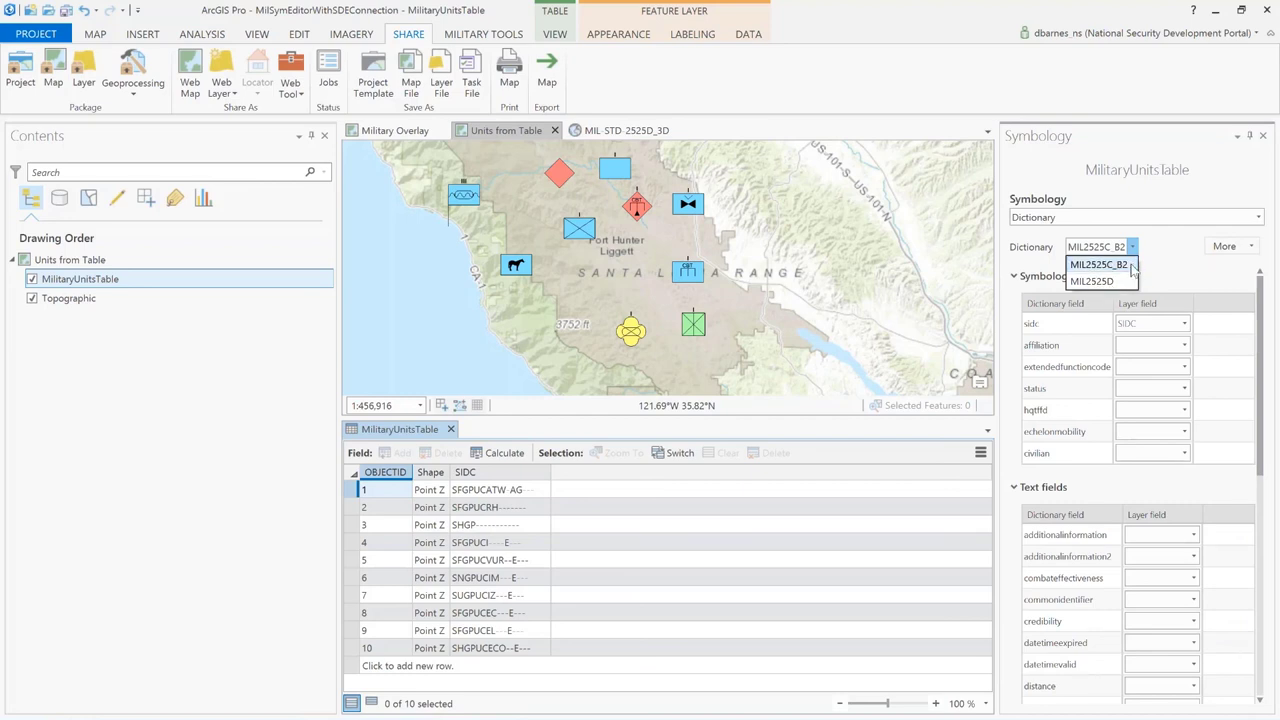
pyautogui.click(1133, 265)
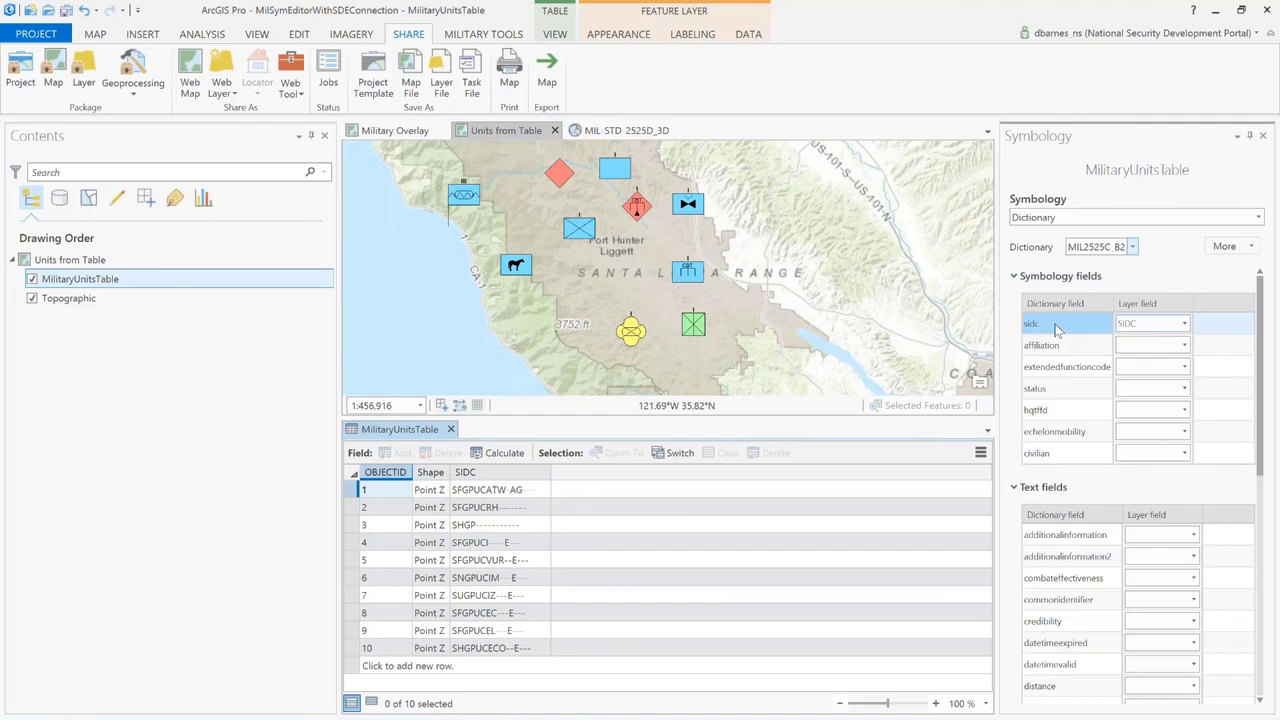
pyautogui.click(1186, 330)
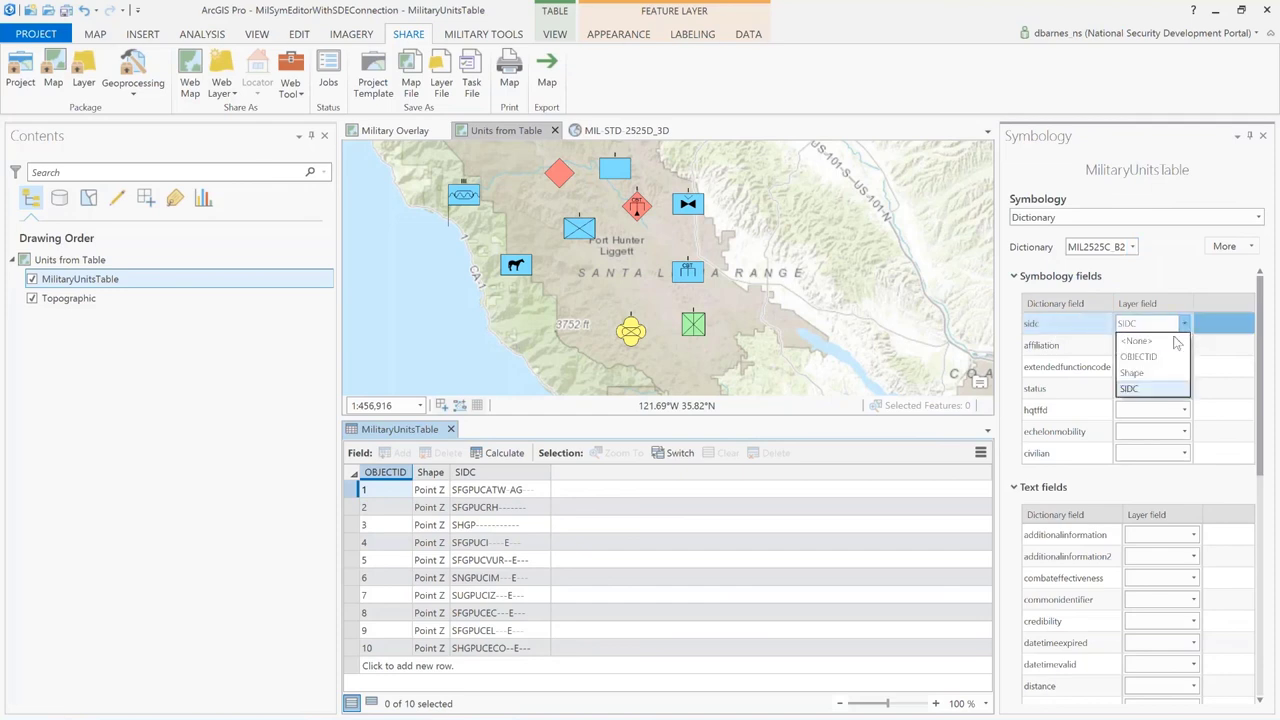
pyautogui.click(1143, 396)
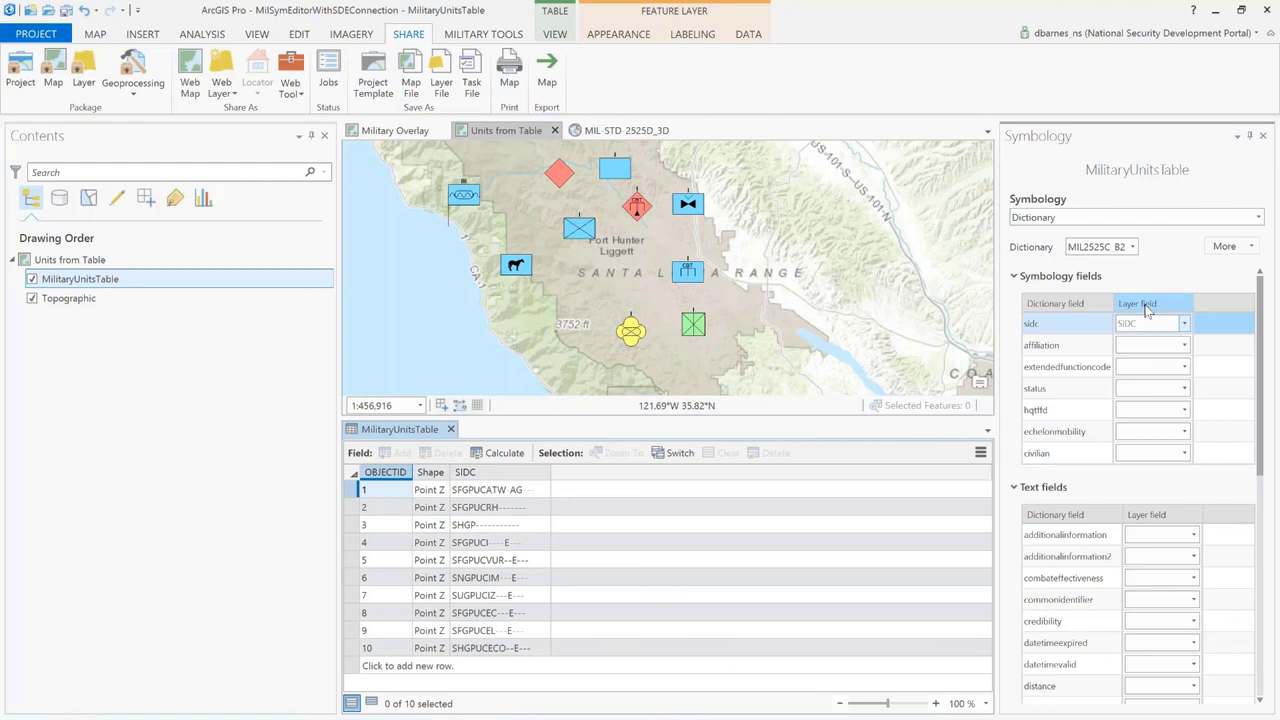
# Close the MilitaryUnitsTable attribute table and open the MIL-STD-2525D_3D scene.
pyautogui.click(451, 429)
pyautogui.click(624, 131)
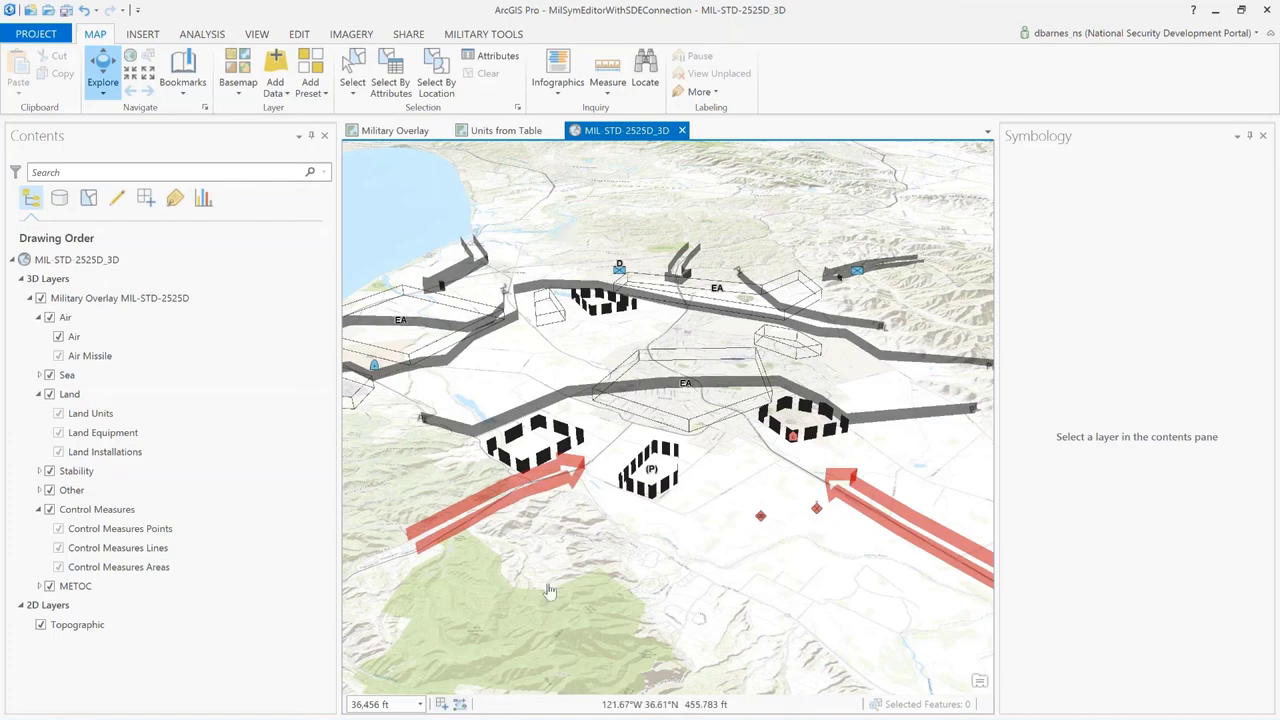
# Switch to the MilitaryTools_MilSymbolEditor presentation in PowerPoint and start the slide show from slide 16, The Road Ahead for Military Tools.
pyautogui.moveTo(524, 716)
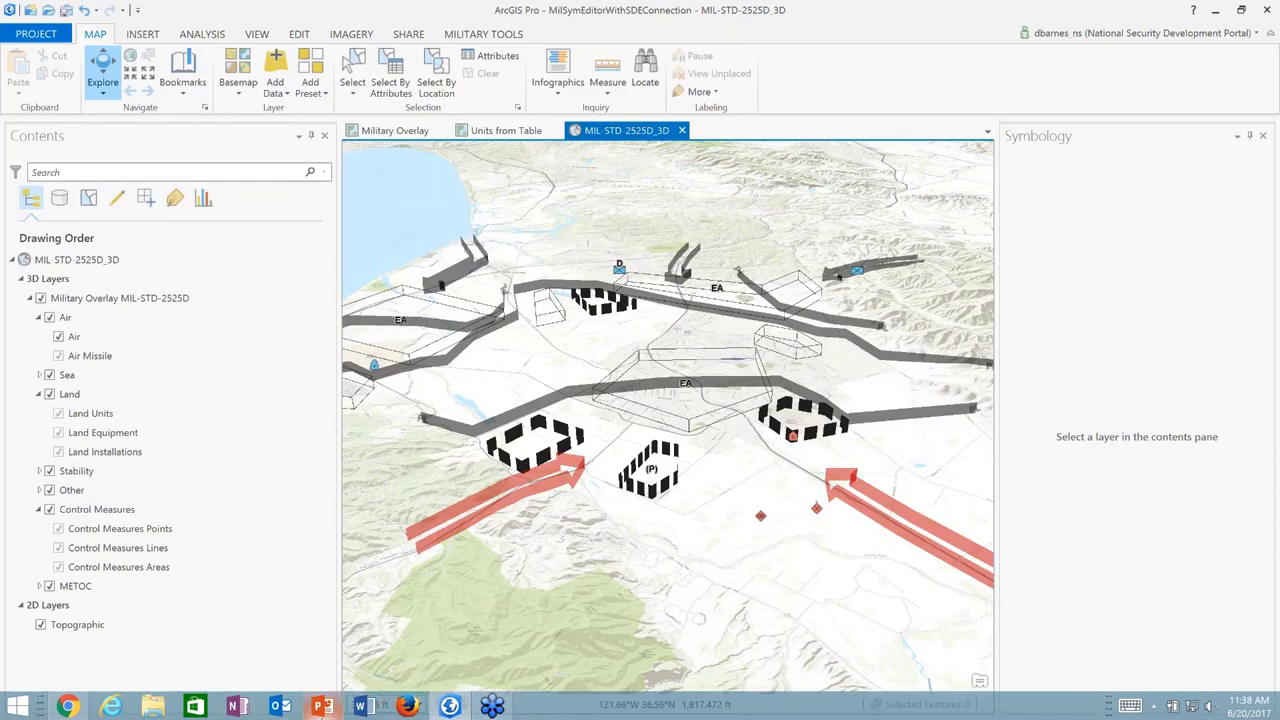
pyautogui.click(323, 706)
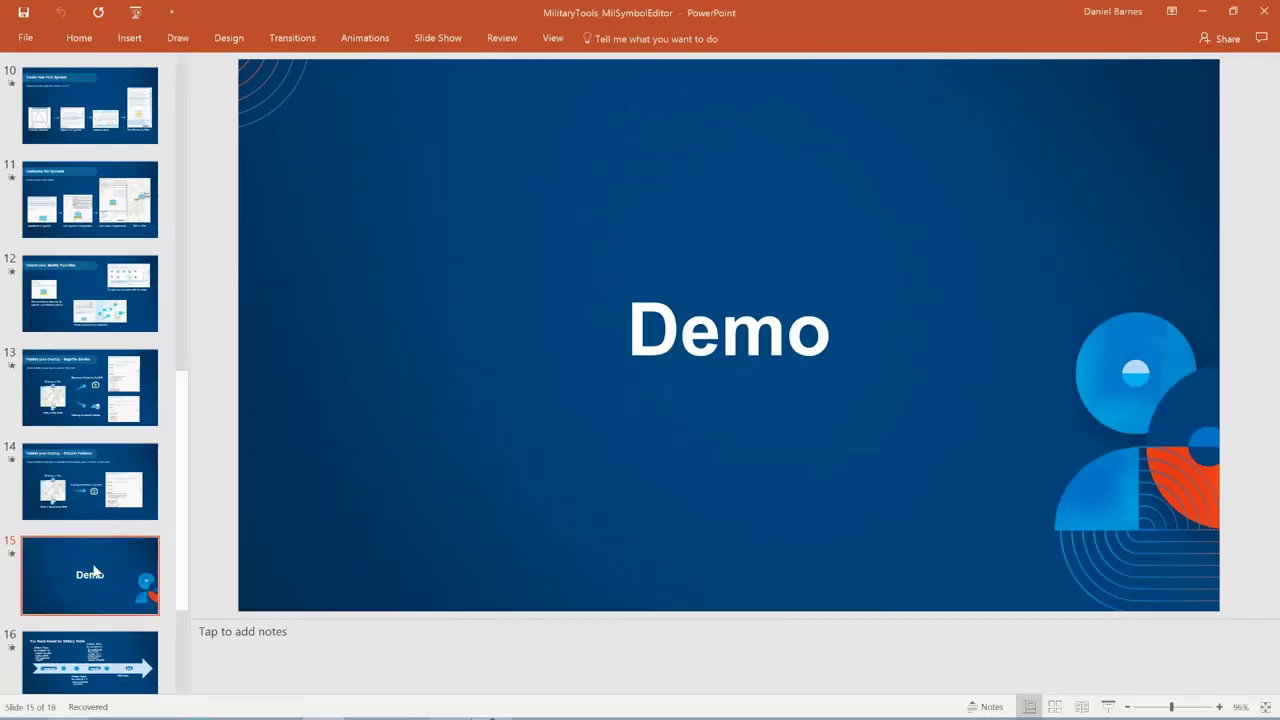
pyautogui.scroll(-2, 90, 400)
pyautogui.click(113, 624)
pyautogui.click(1108, 706)
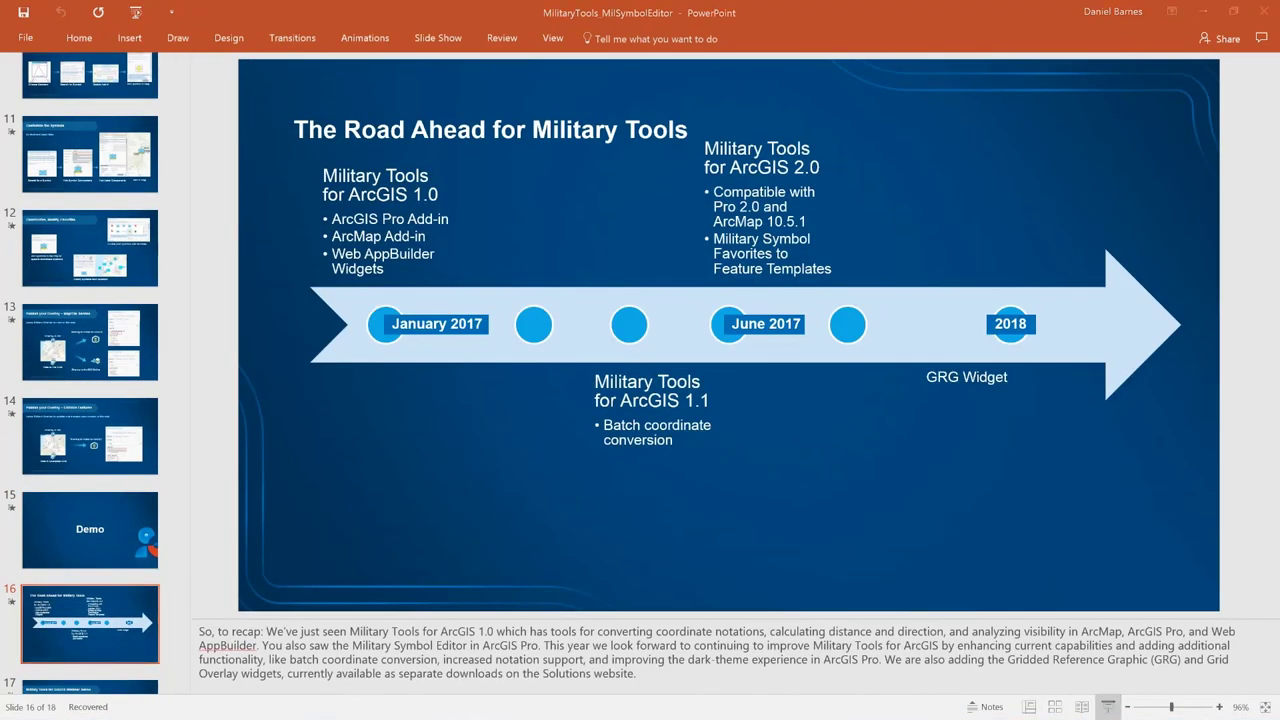